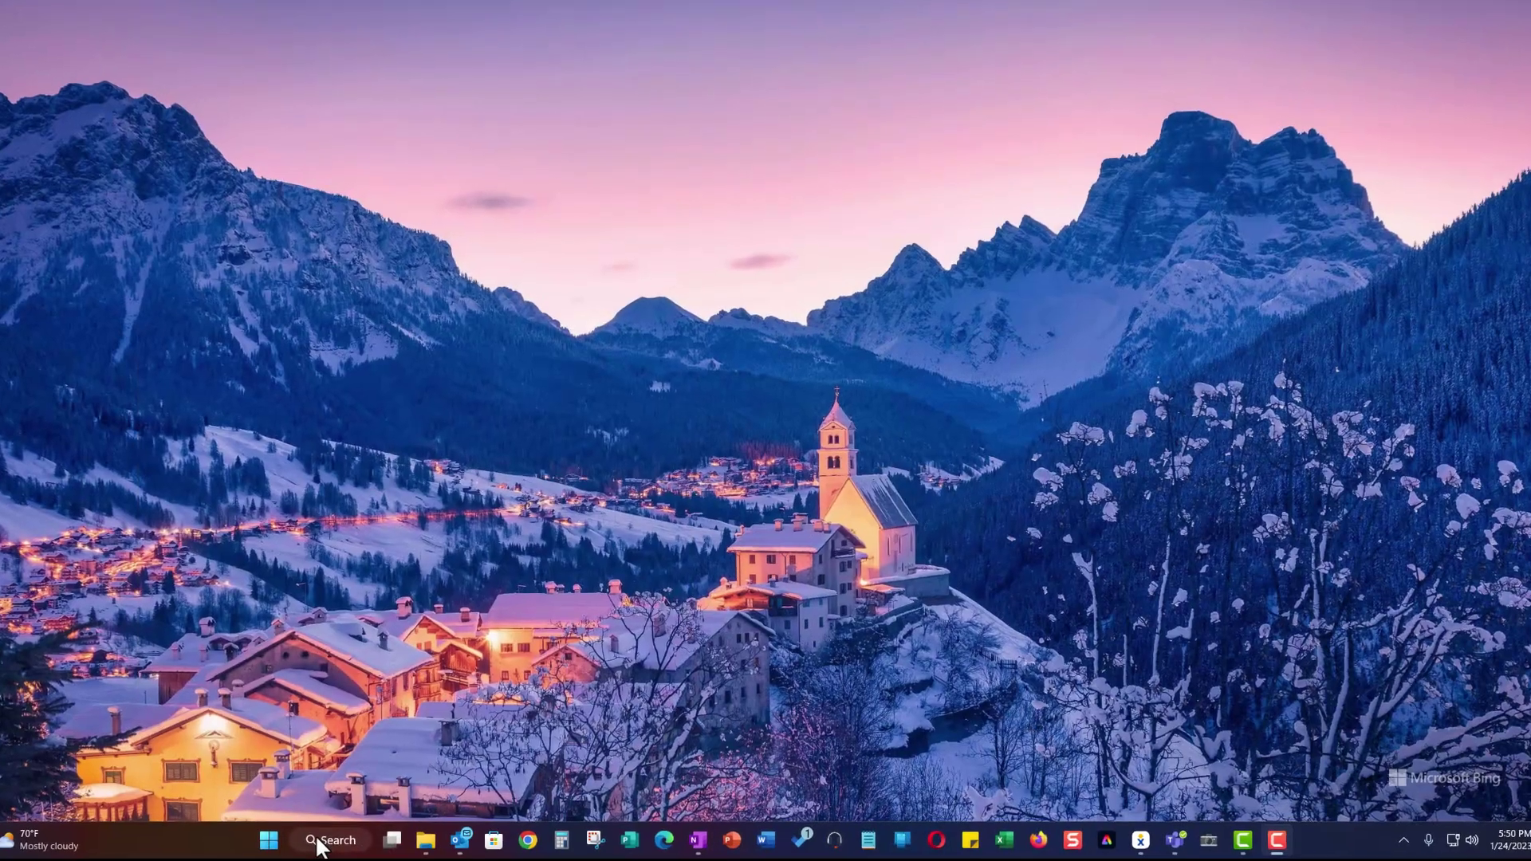
# Search for 'snipp', launch Snipping Tool, and bring its window to the front.
pyautogui.click(326, 843)
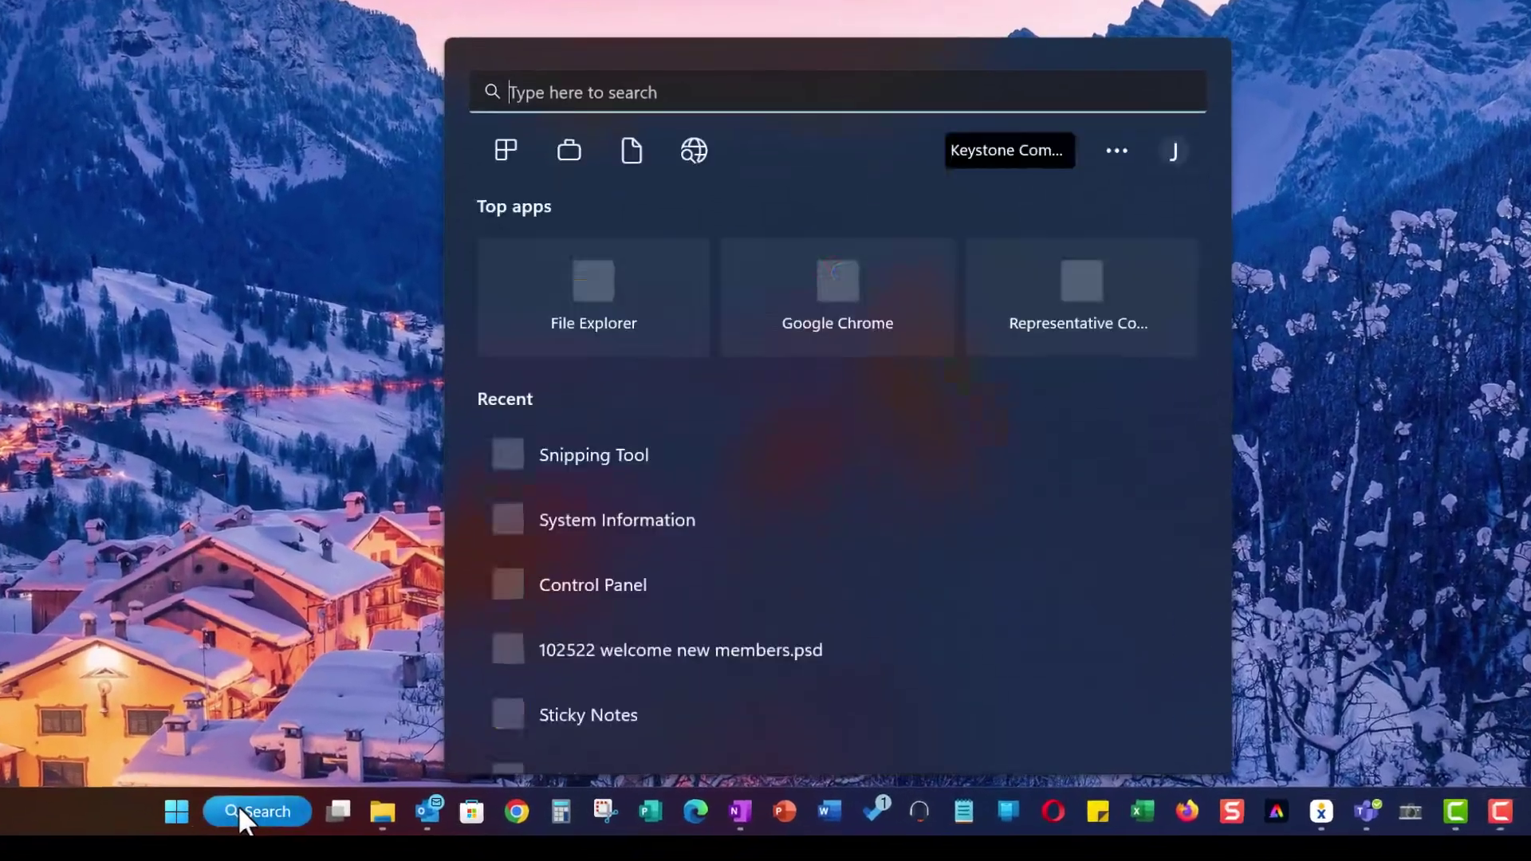
pyautogui.write('snipp')
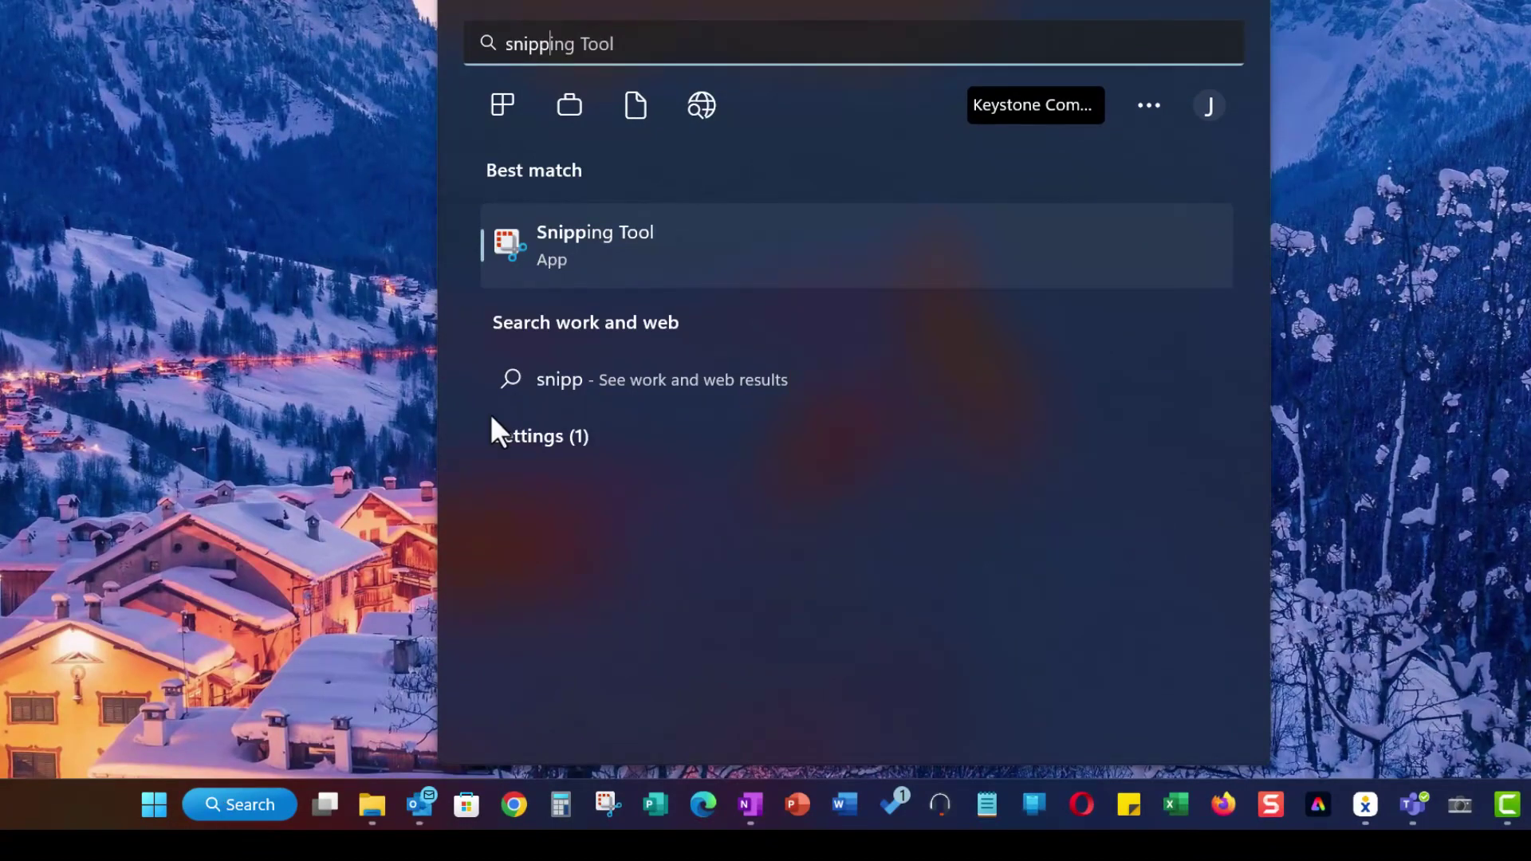
pyautogui.click(622, 267)
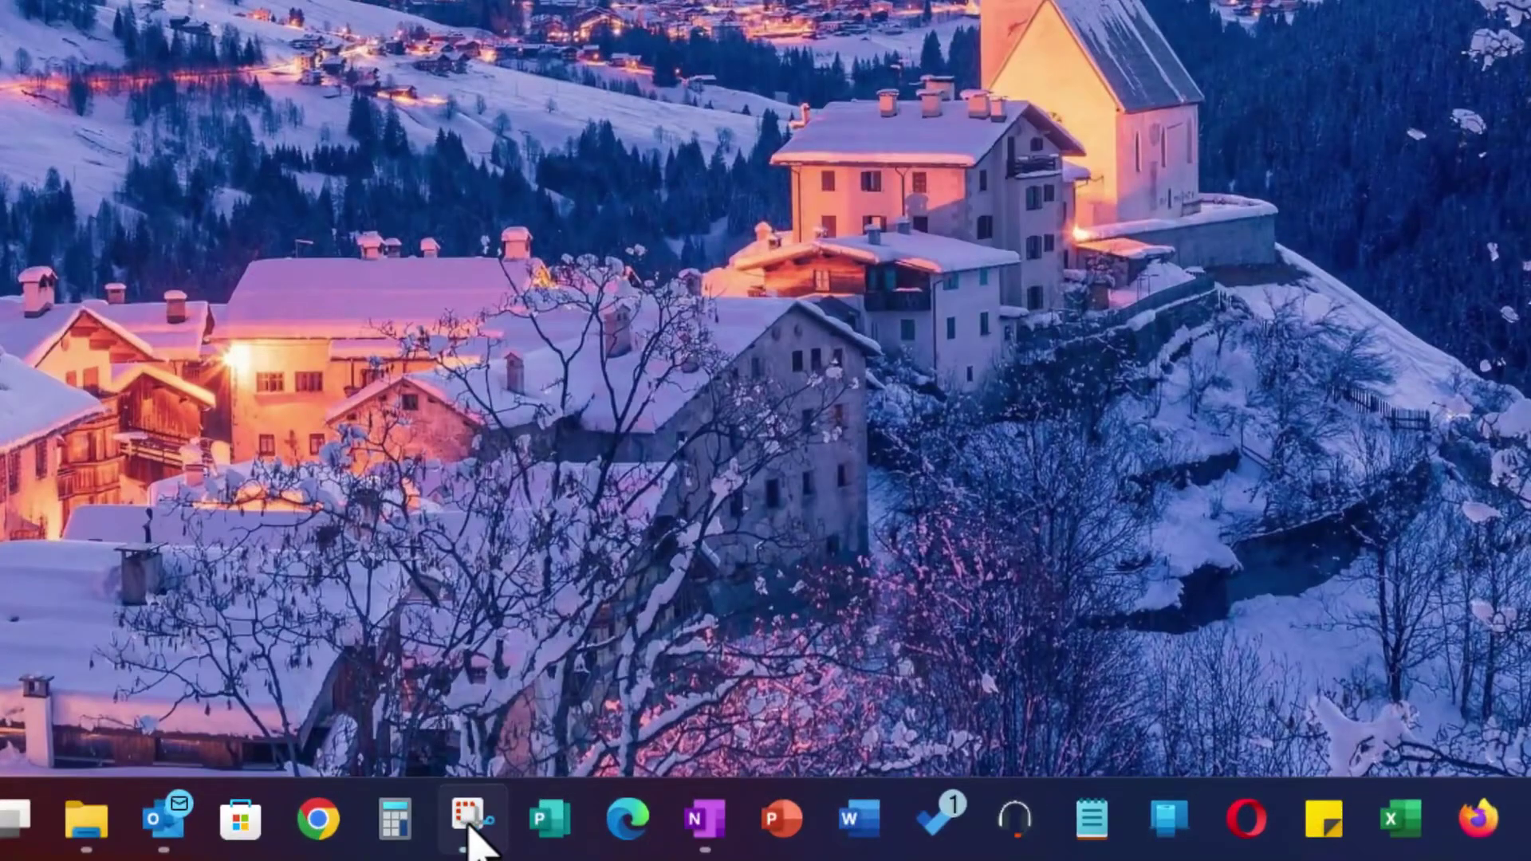
pyautogui.click(470, 825)
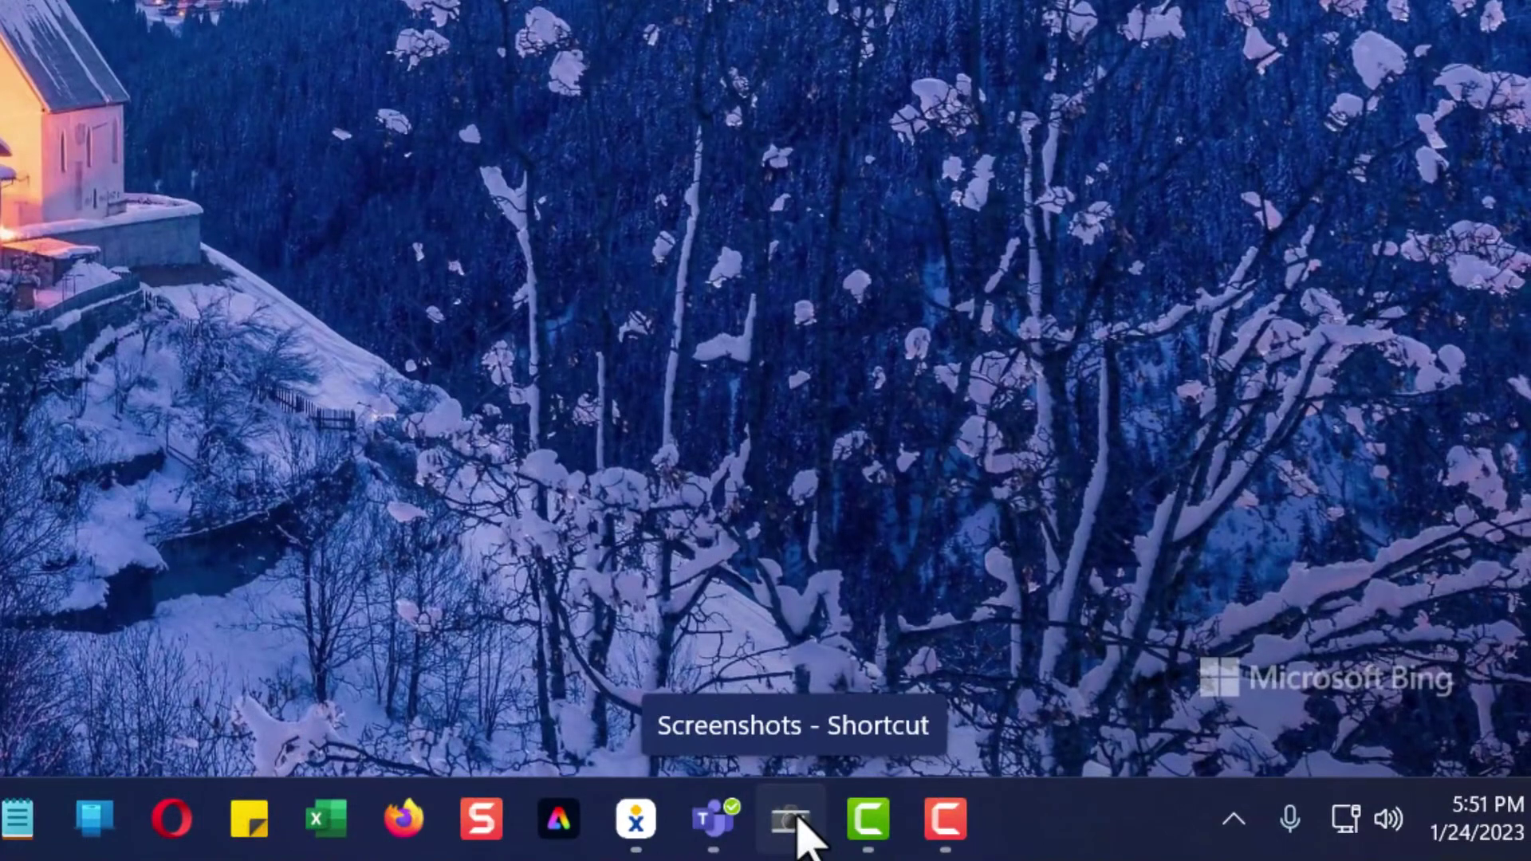
# Open the Screenshots folder where snips are saved, then close it again.
pyautogui.click(801, 815)
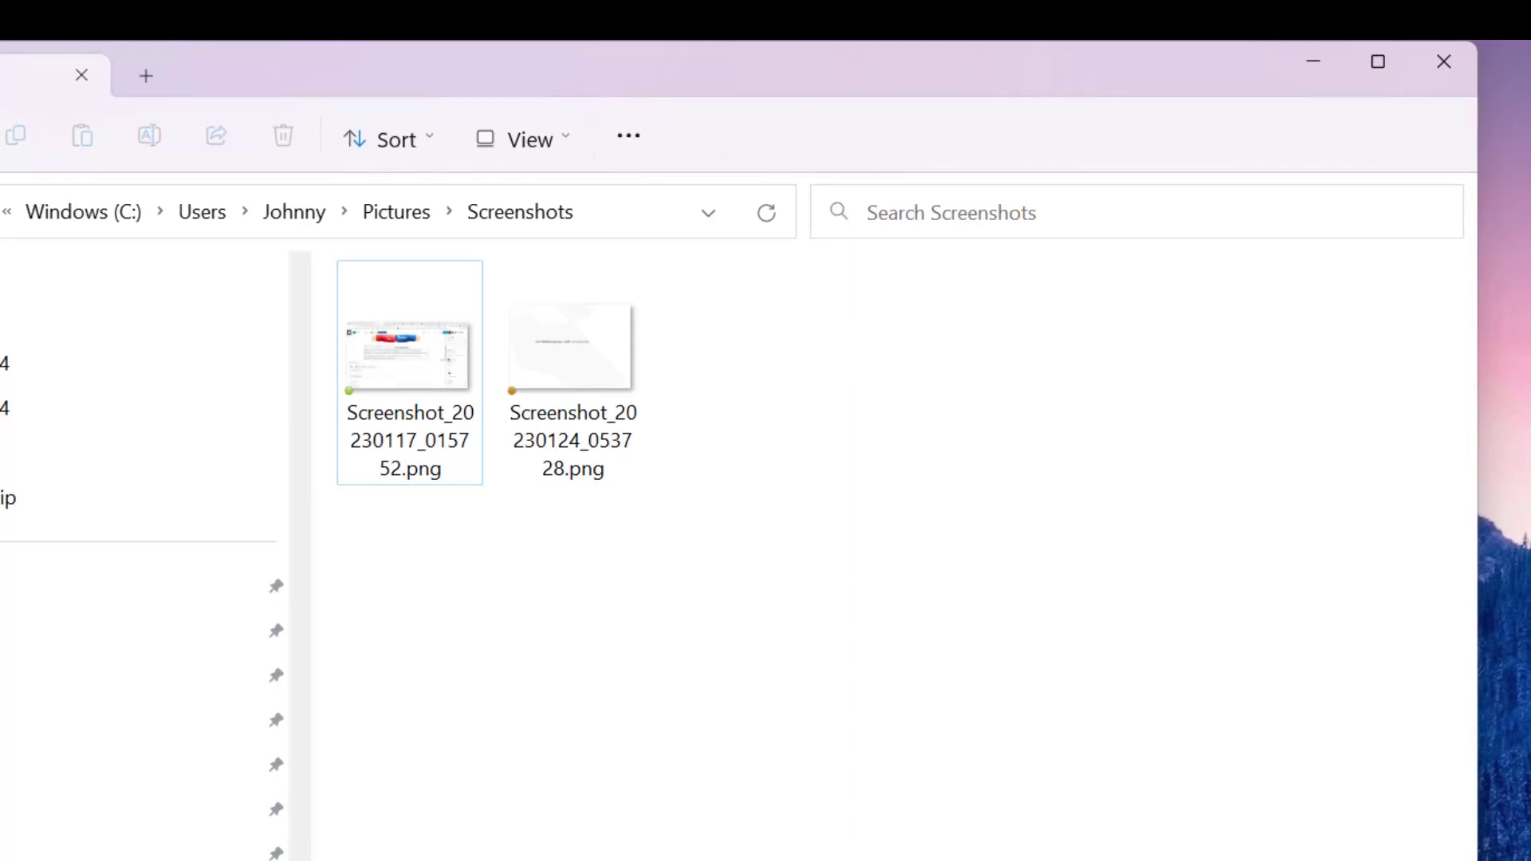
pyautogui.click(1443, 63)
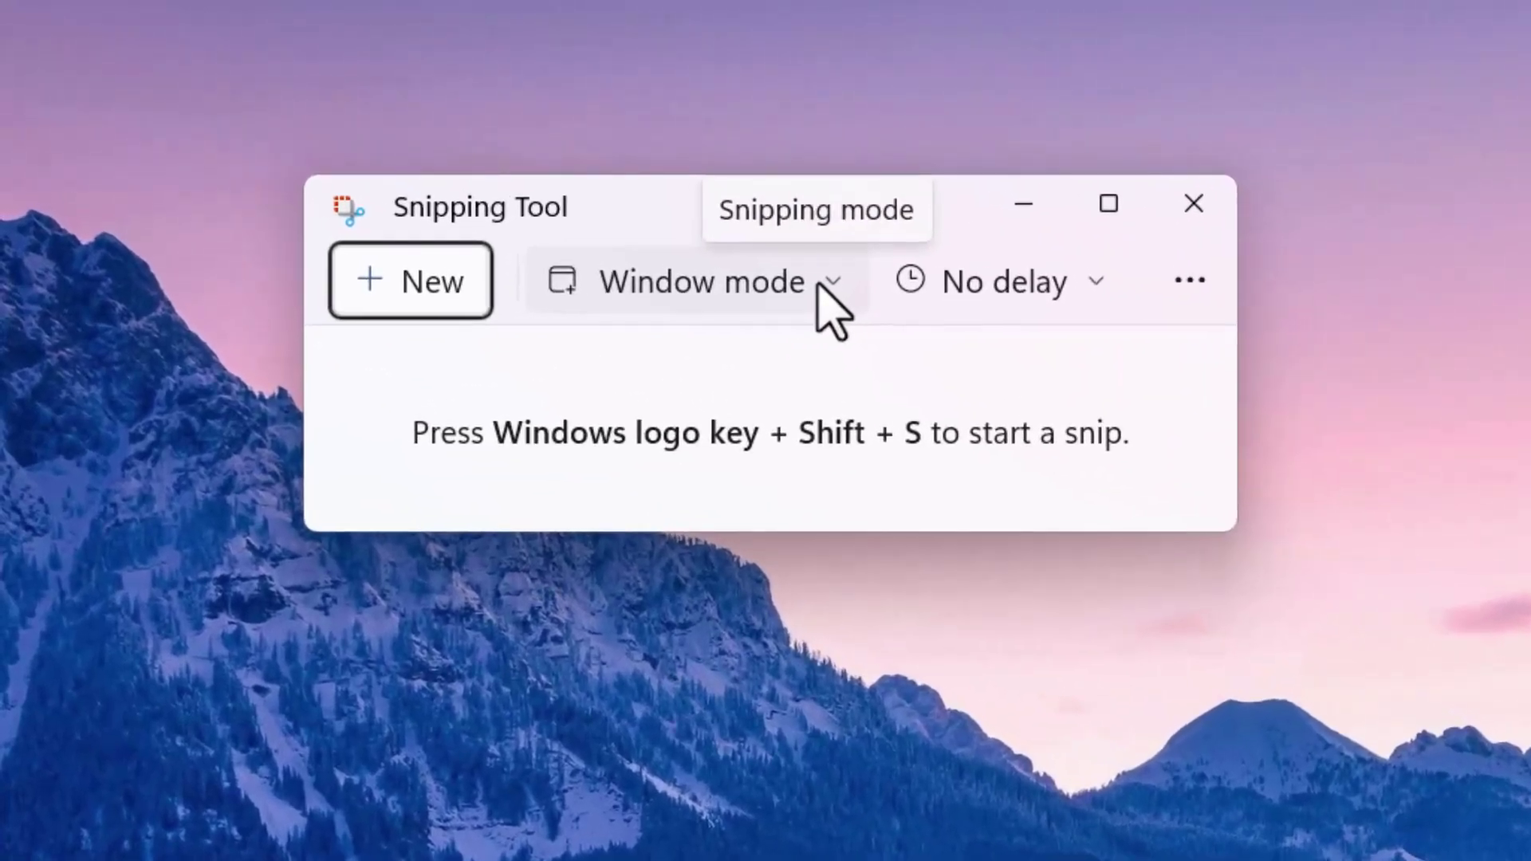
pyautogui.click(835, 285)
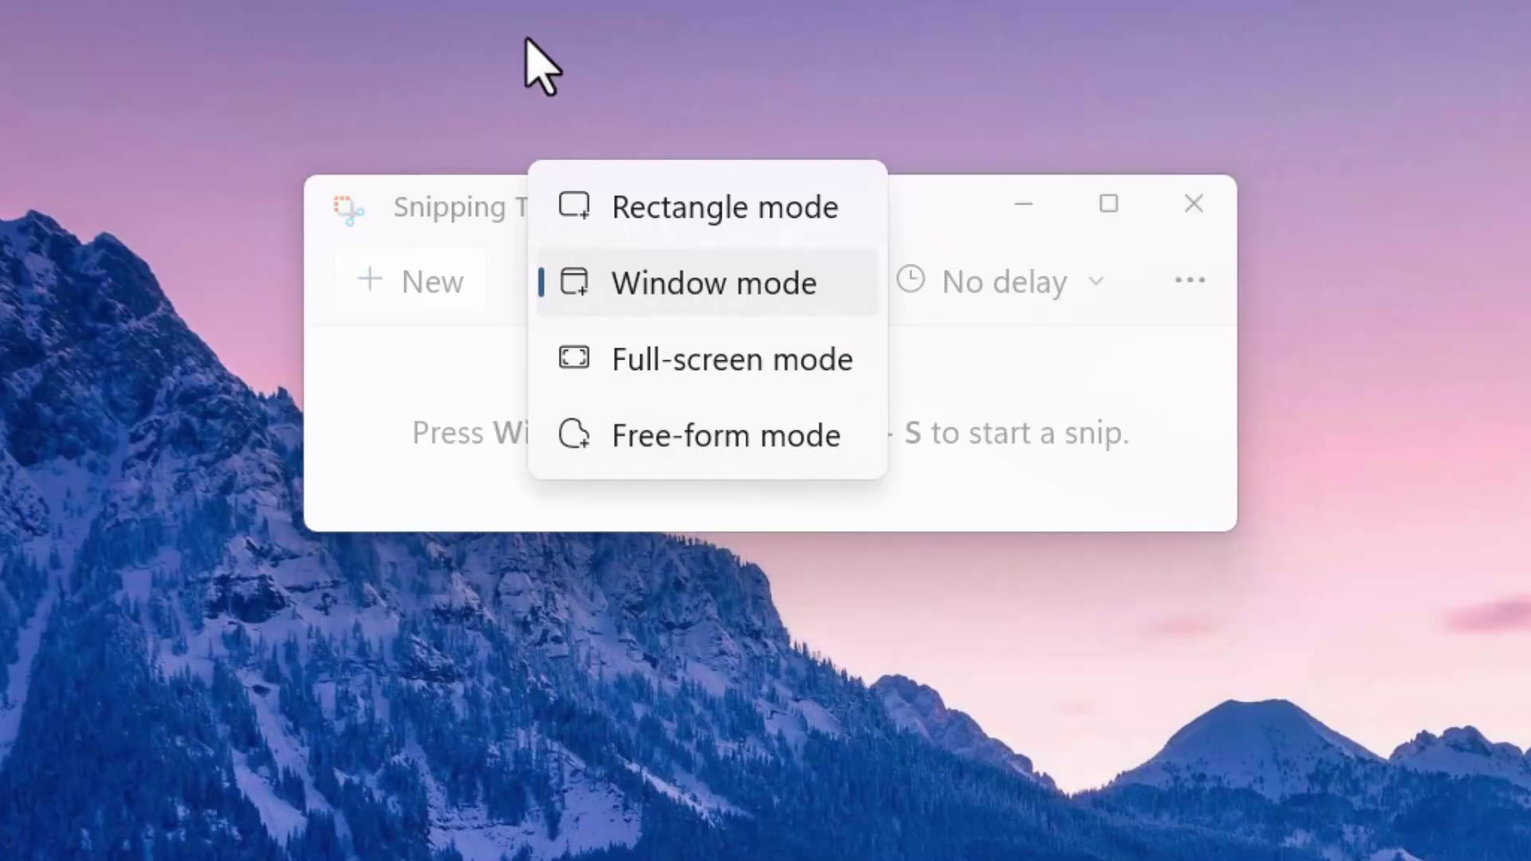
pyautogui.click(396, 204)
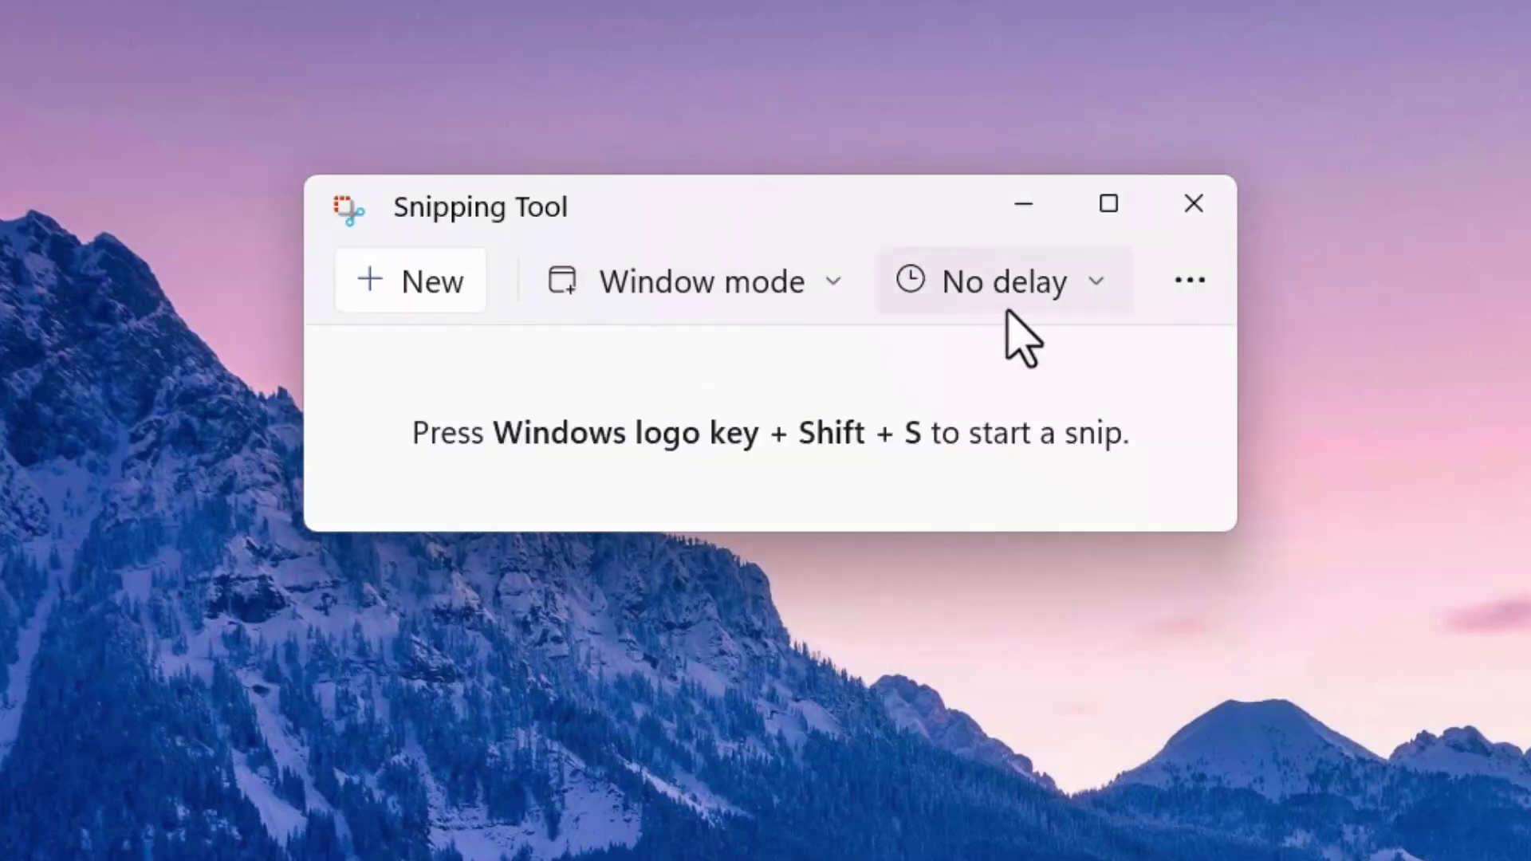
pyautogui.click(1099, 283)
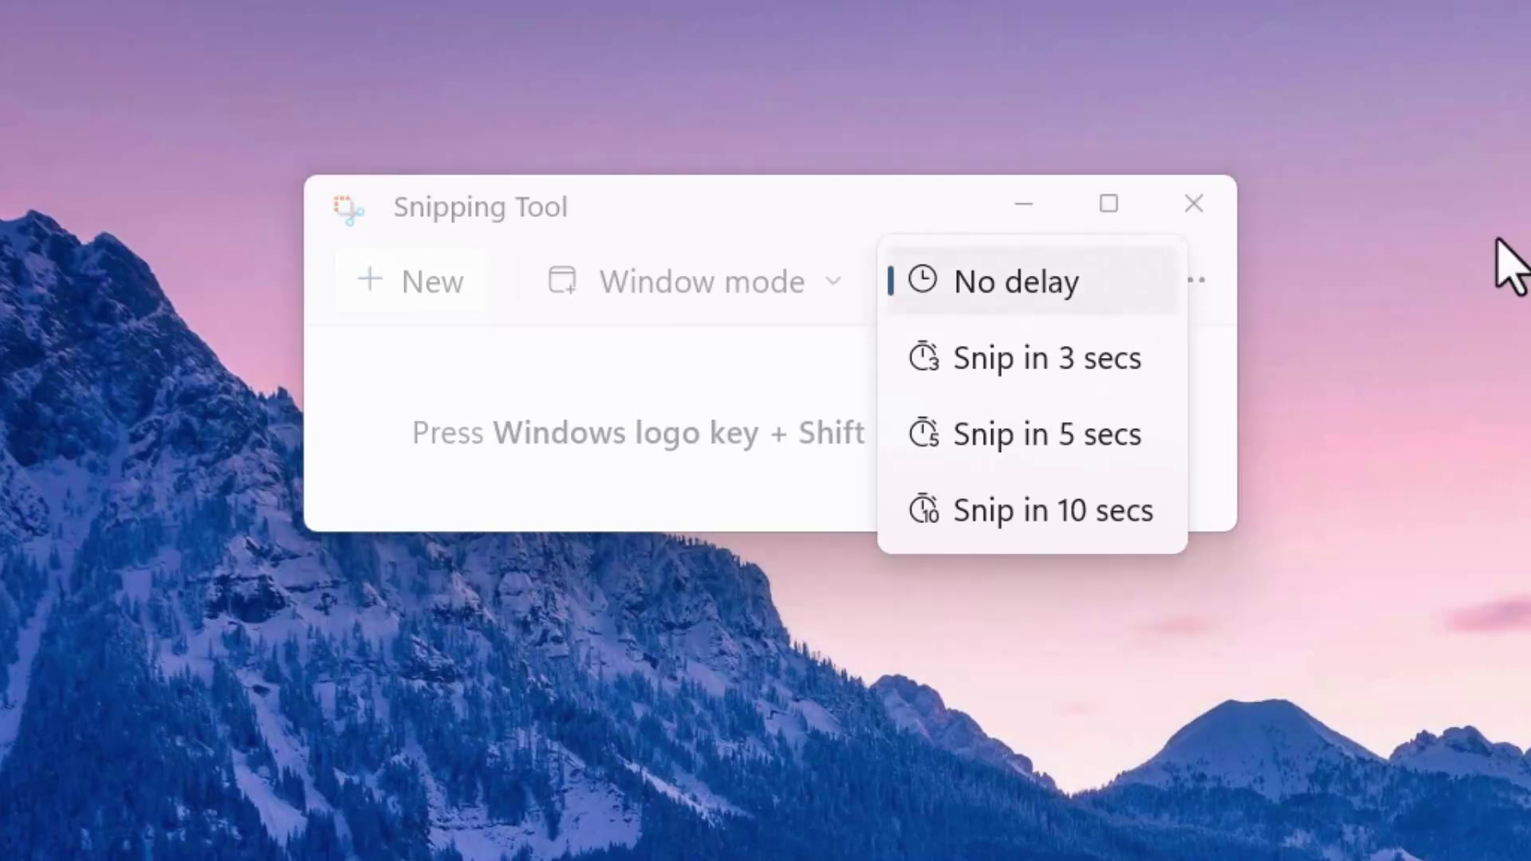
pyautogui.click(728, 205)
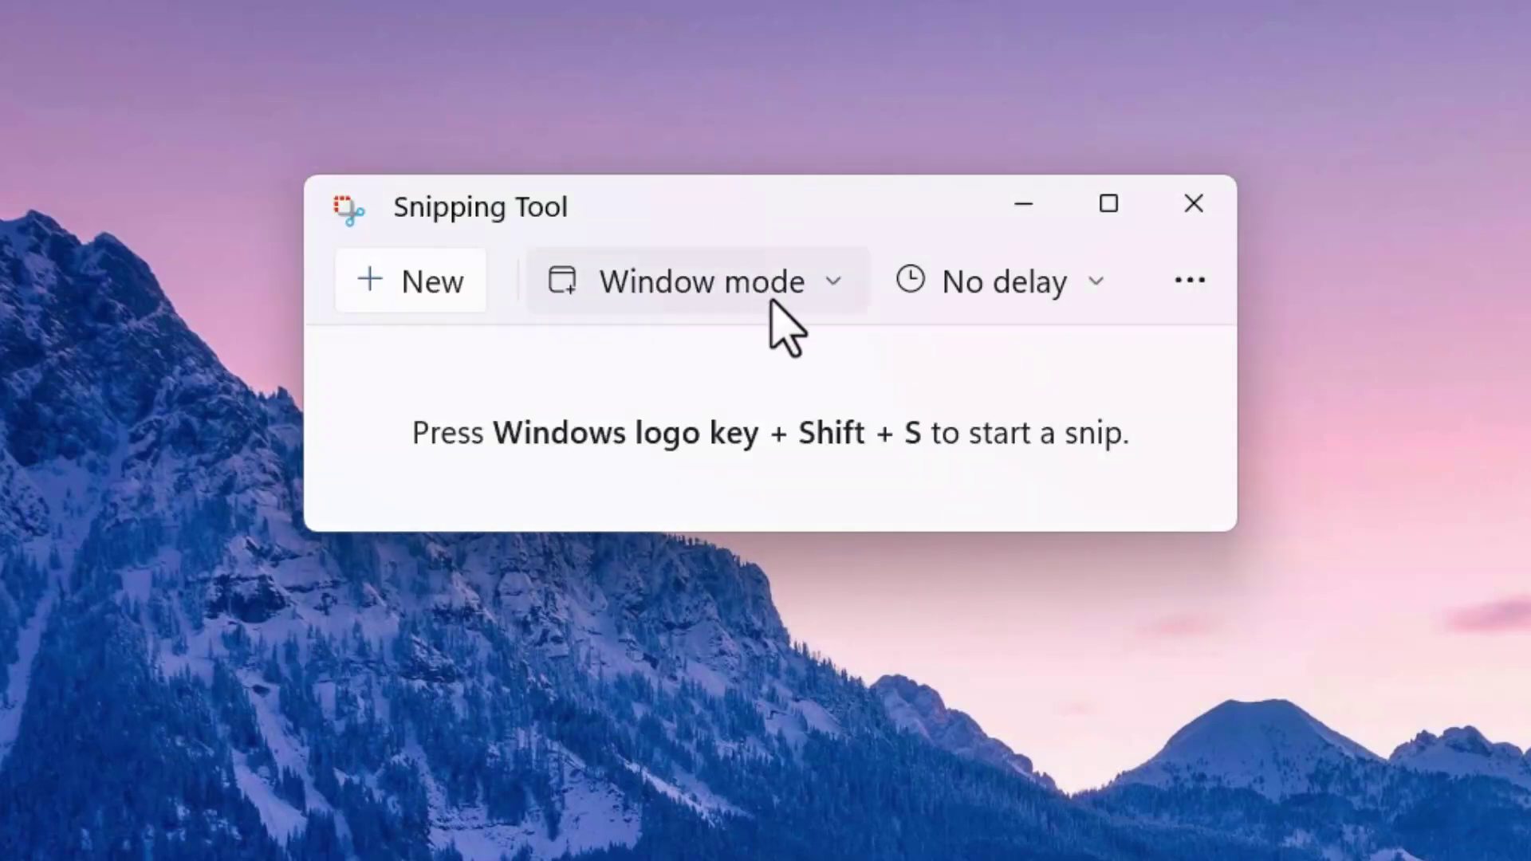
# Switch to Rectangle mode and capture a rectangular snip around the lit church.
pyautogui.click(838, 279)
pyautogui.click(767, 209)
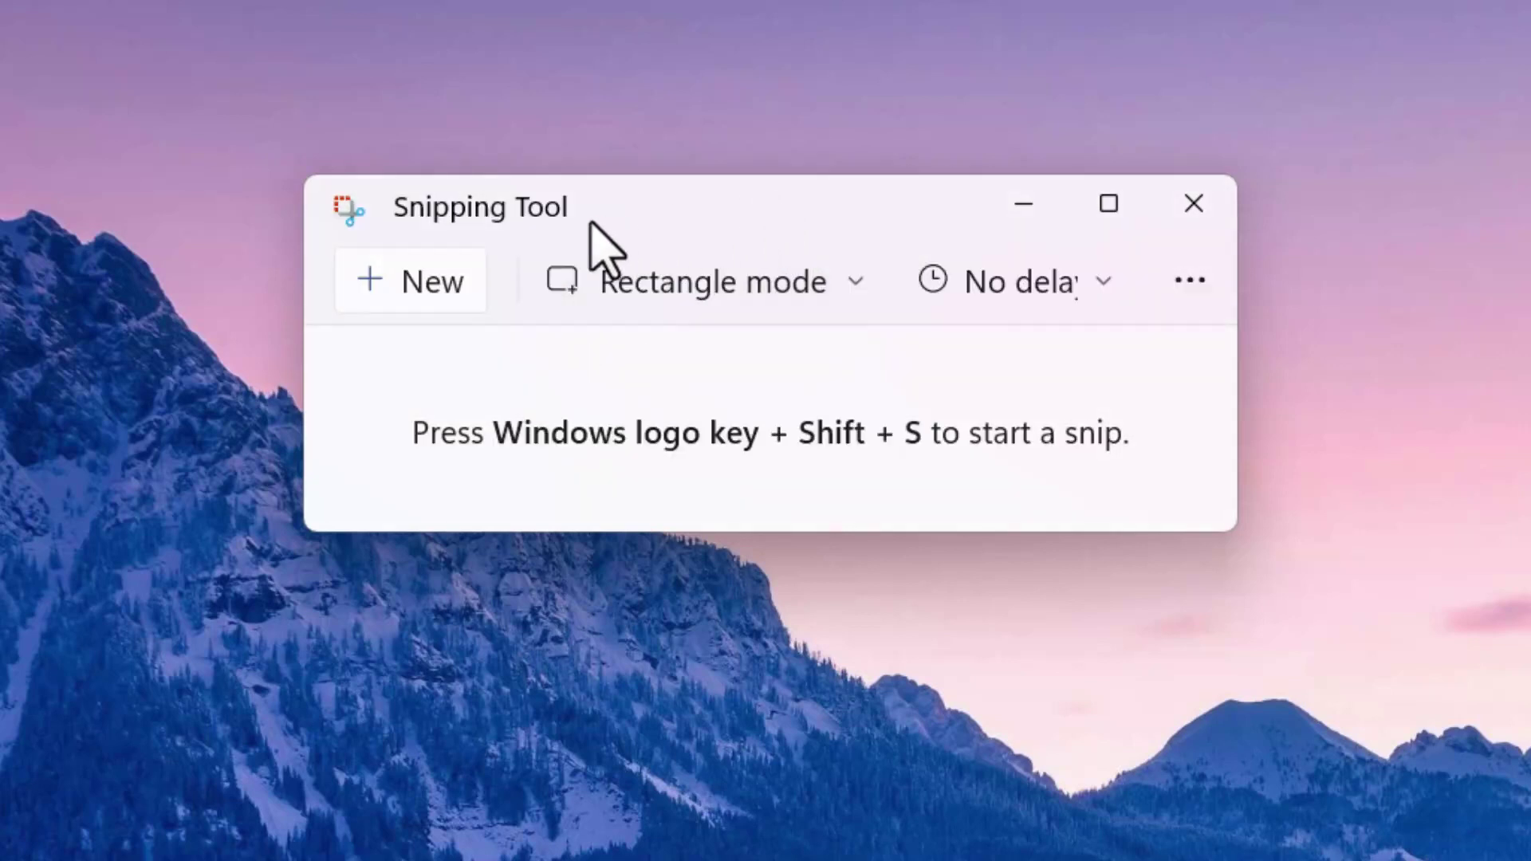
pyautogui.click(413, 297)
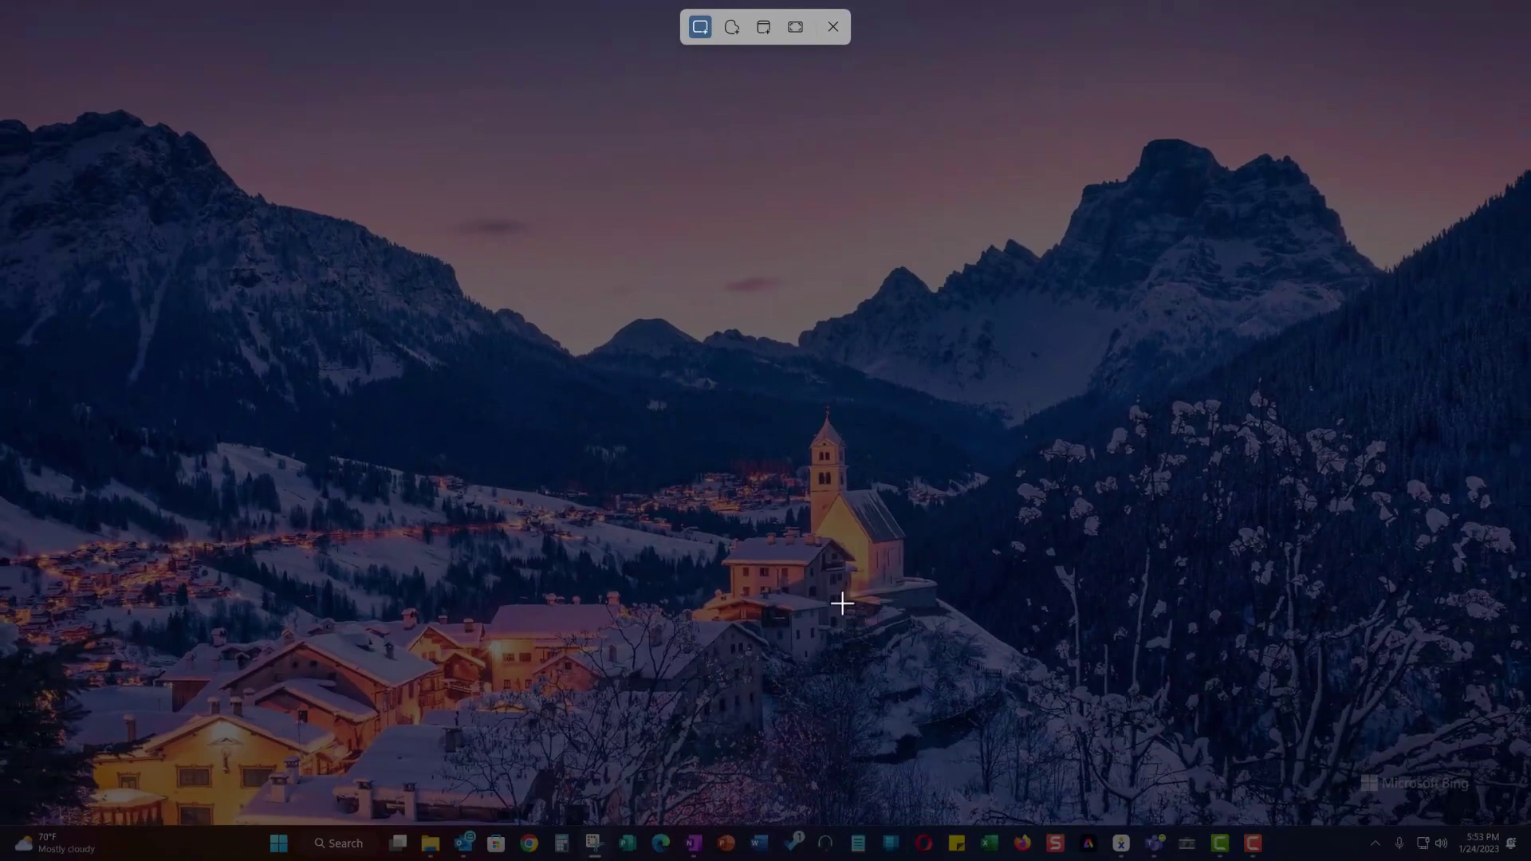
pyautogui.moveTo(662, 372)
pyautogui.mouseDown()
pyautogui.moveTo(868, 379)
pyautogui.moveTo(930, 434)
pyautogui.moveTo(963, 705)
pyautogui.mouseUp()
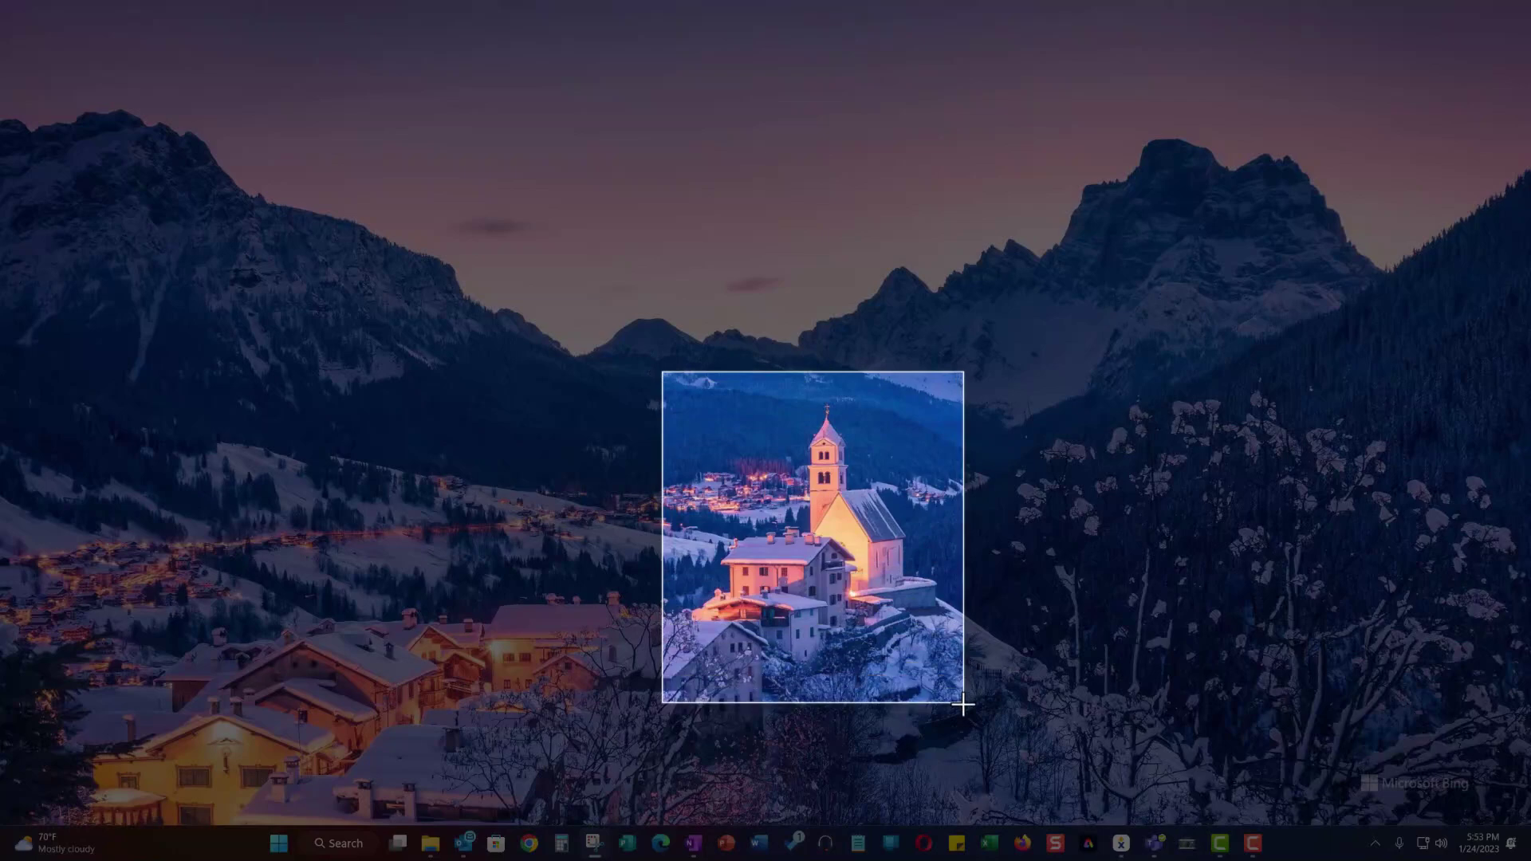
pyautogui.moveTo(963, 705); pyautogui.dragTo(963, 705)
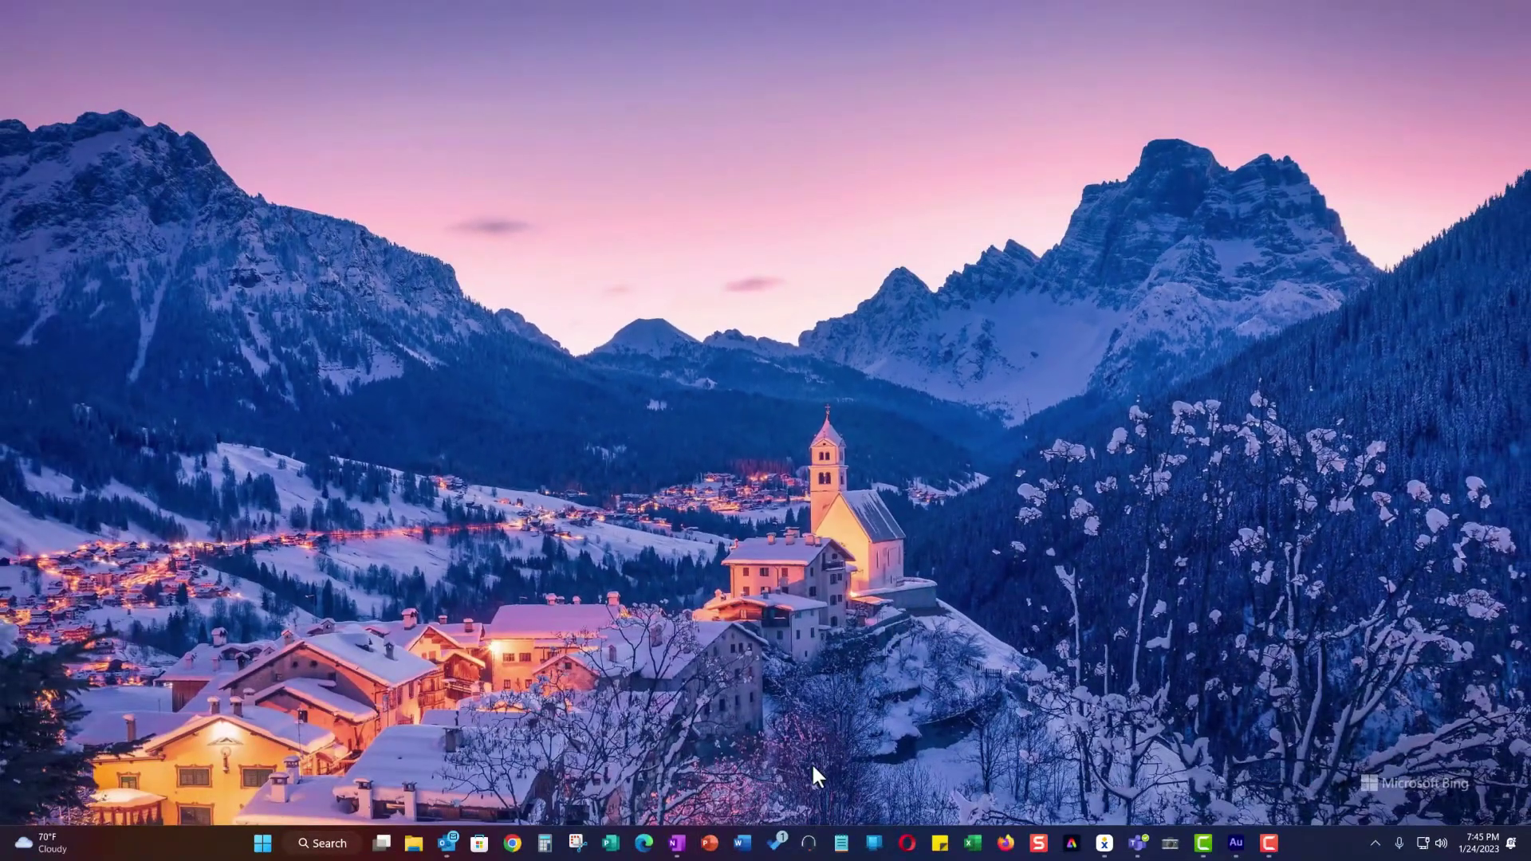
# Reopen Snipping Tool over the 4KCC blog page and start a new Window-mode snip.
pyautogui.click(576, 846)
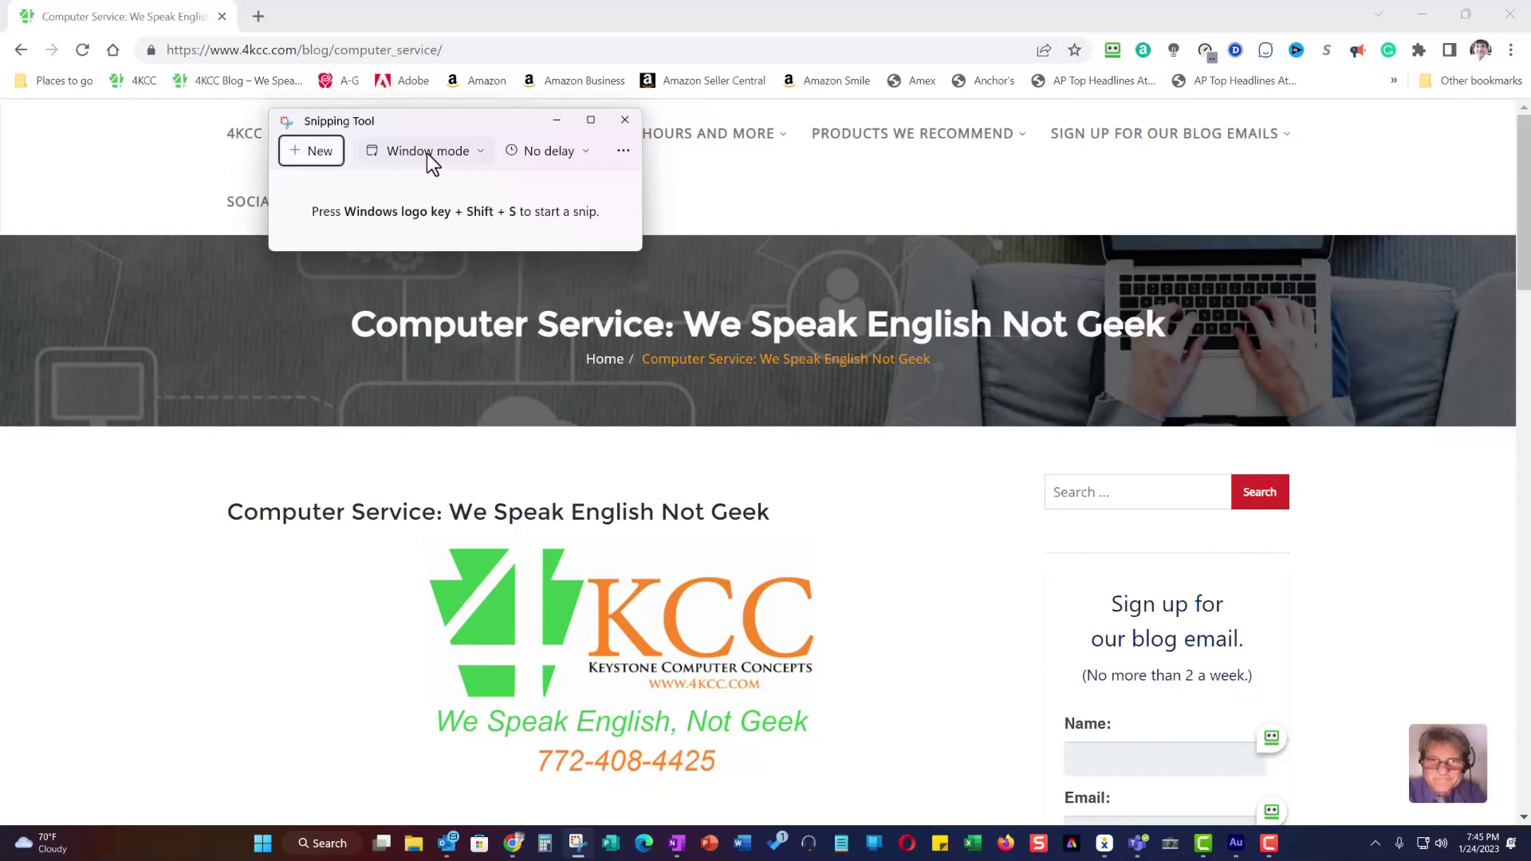
pyautogui.click(300, 154)
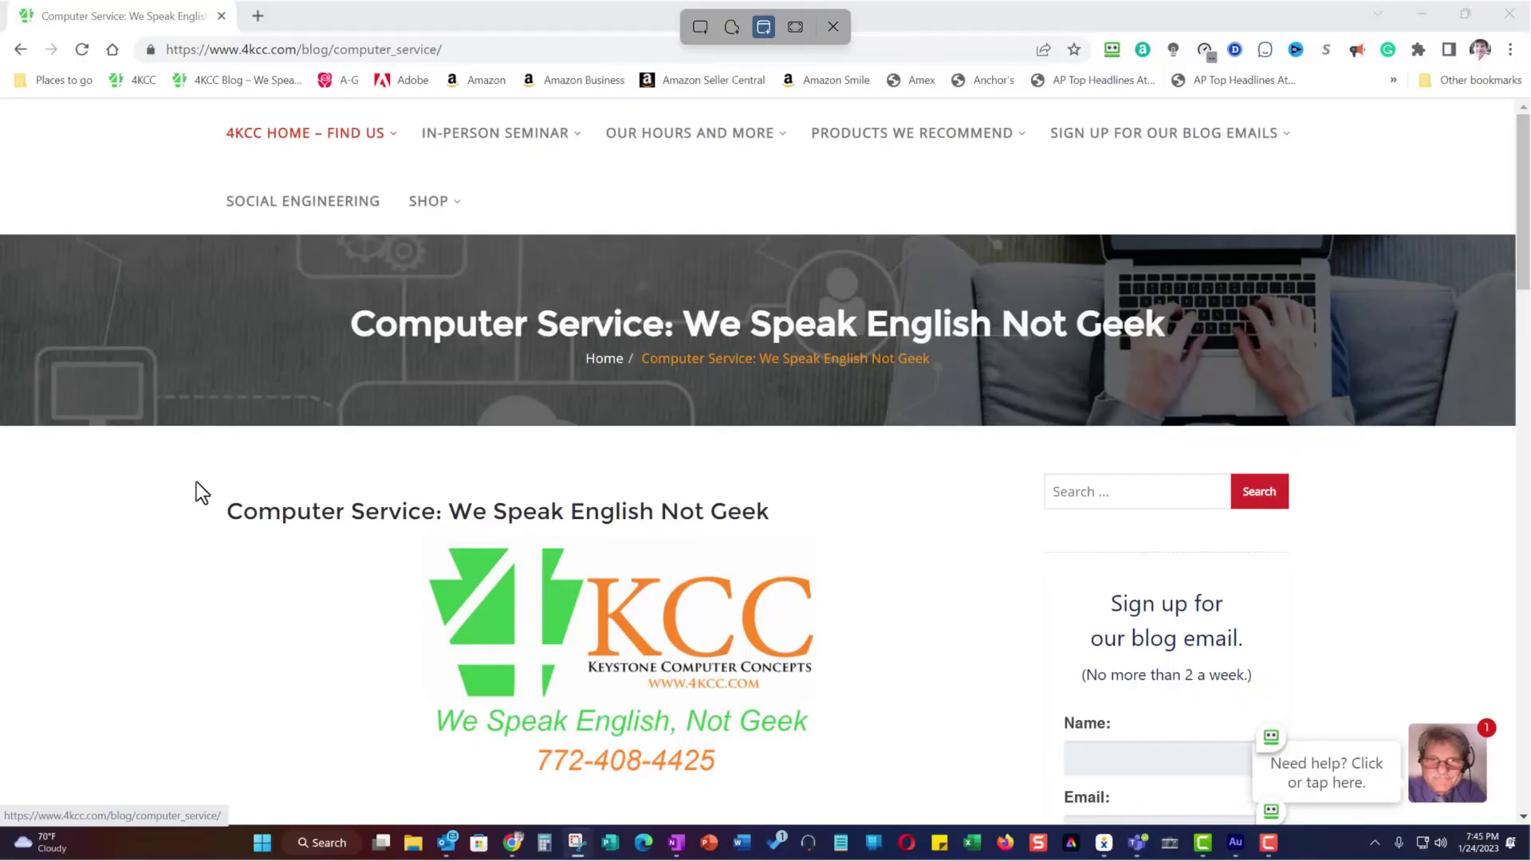
# Capture the browser window showing the 4KCC Computer Service post, then choose Full-screen mode.
pyautogui.click(196, 492)
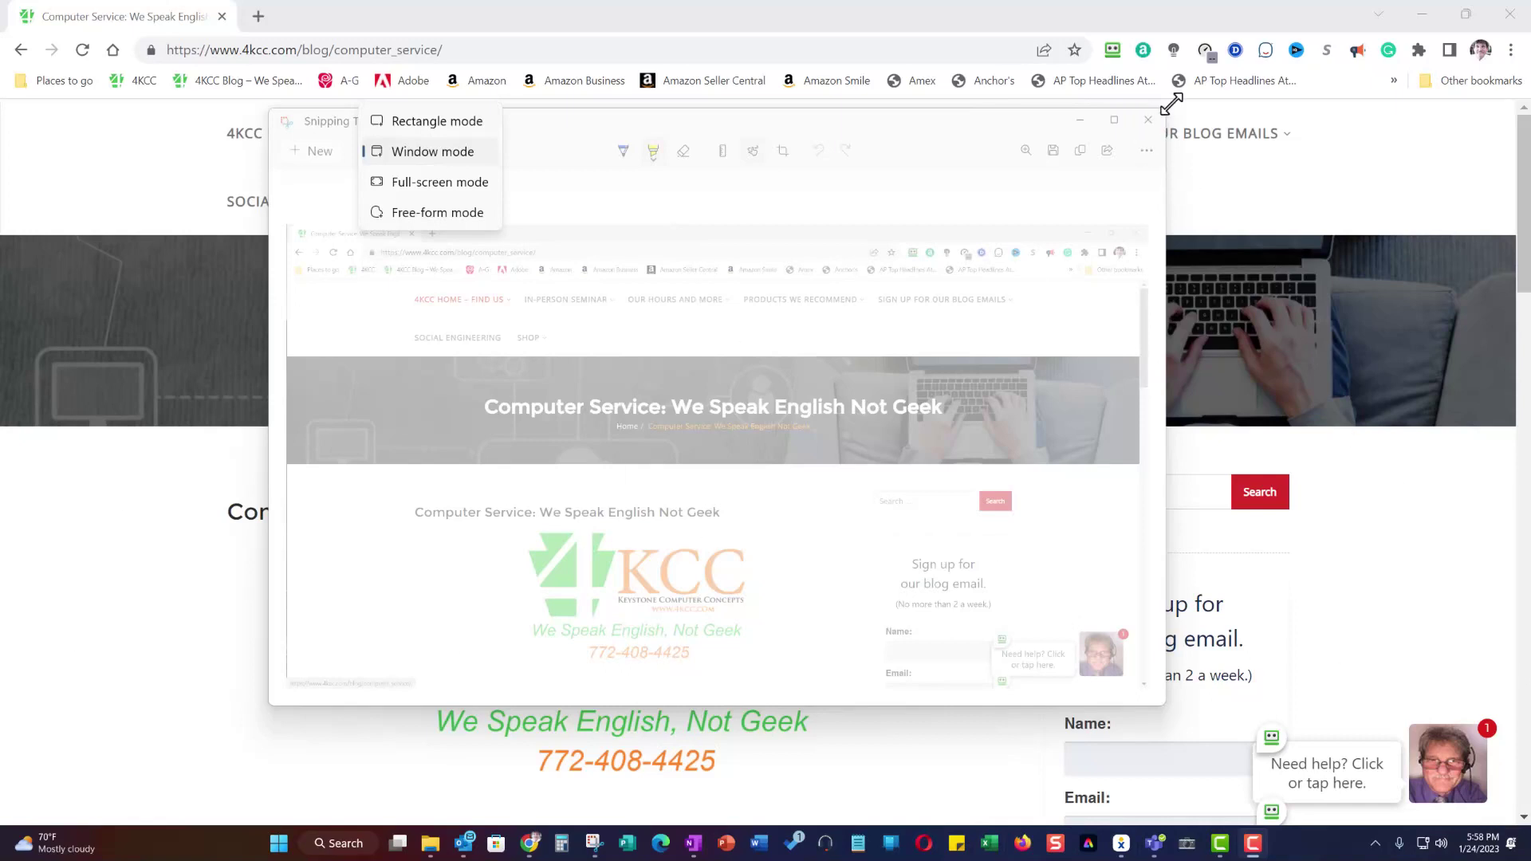
pyautogui.click(435, 183)
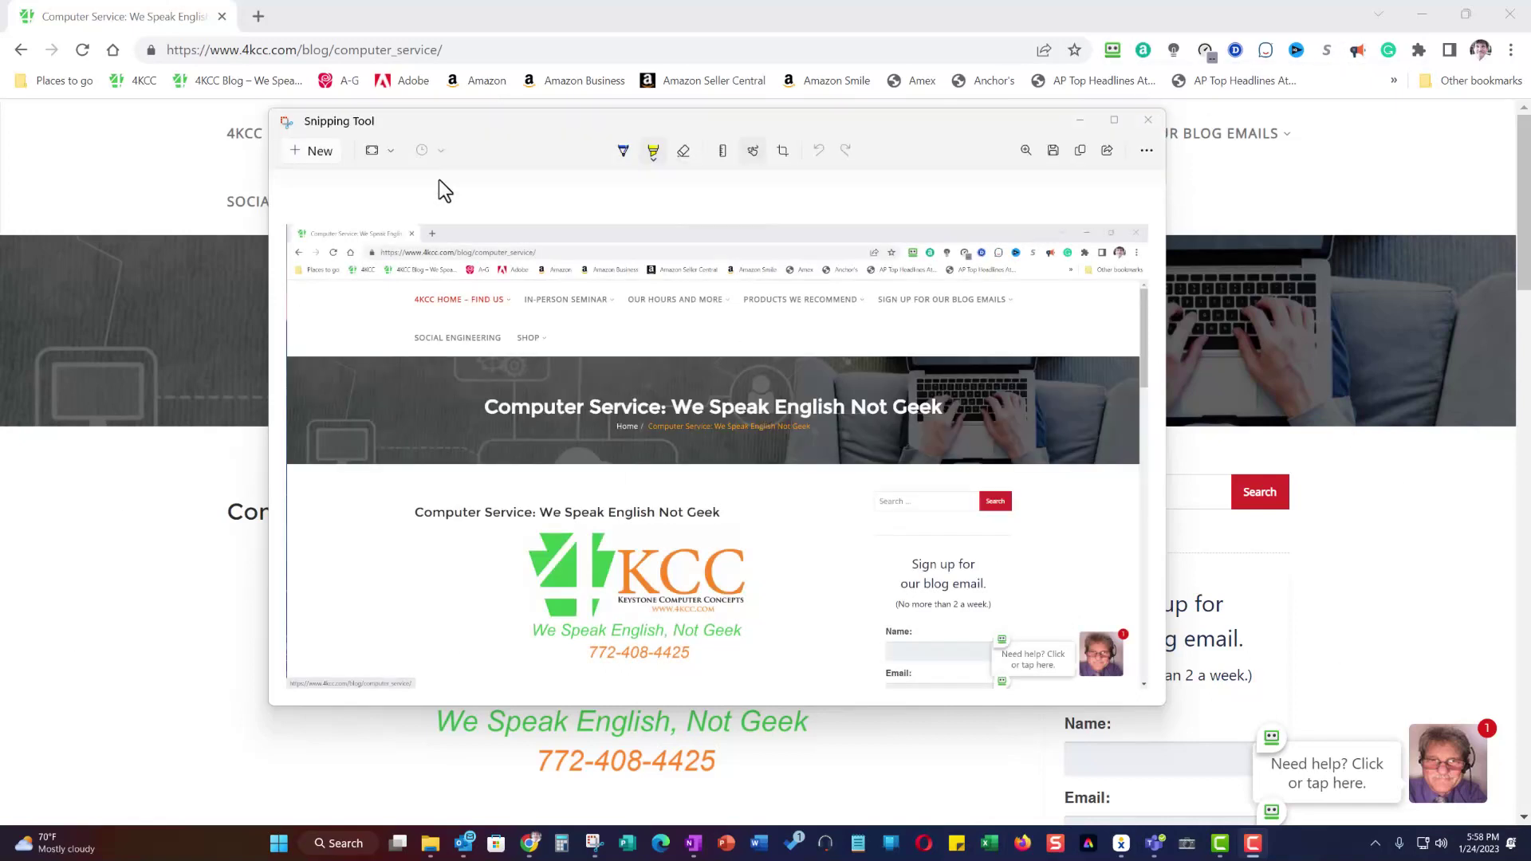
# Take a full-screen snip covering both displays, the mountain wallpaper and the 4KCC blog page.
pyautogui.click(312, 153)
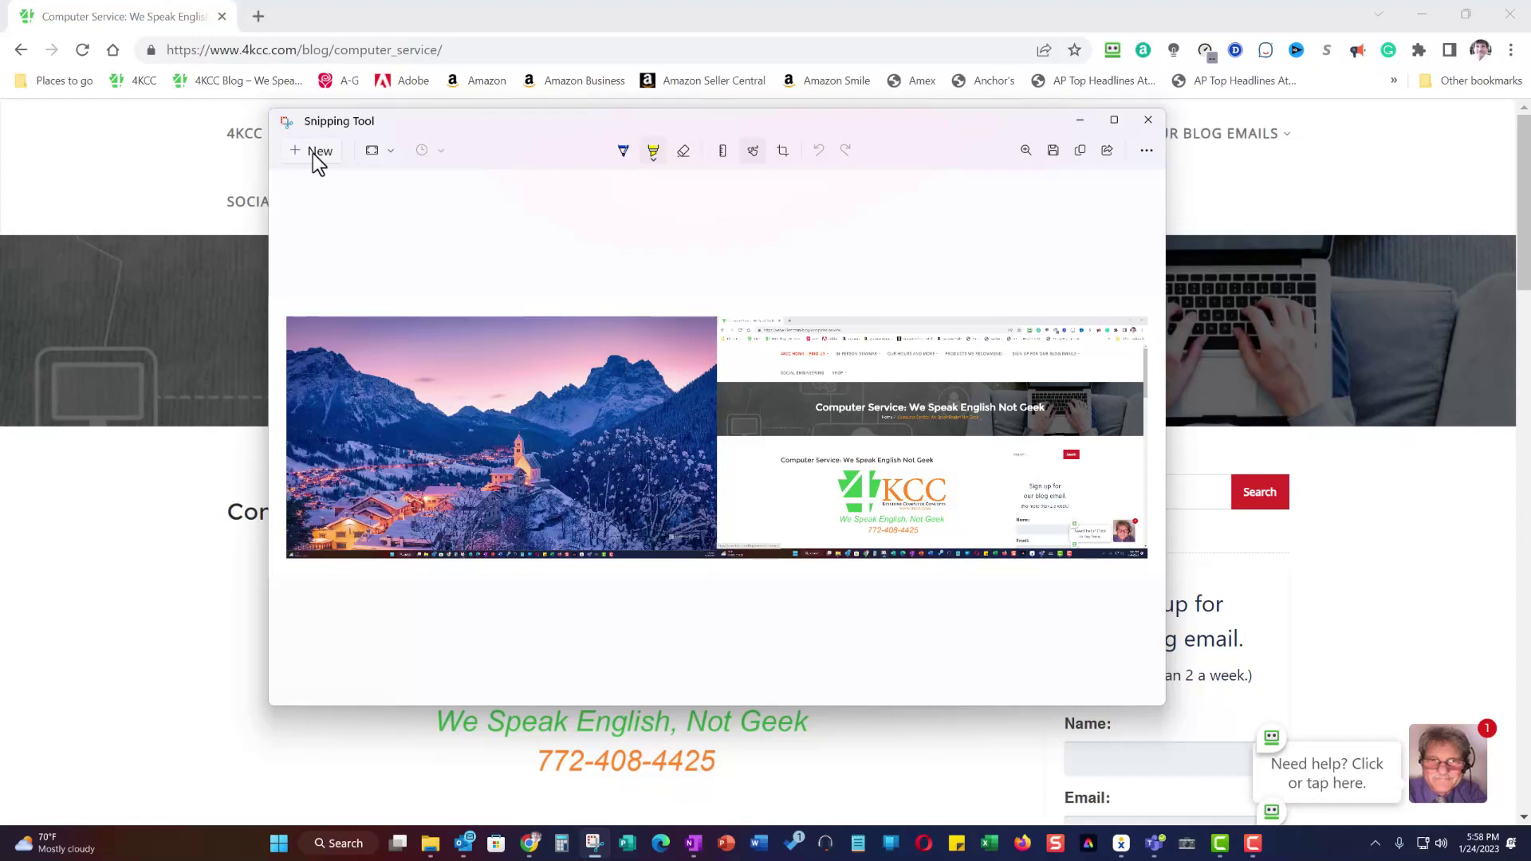
# Take a Free-form snip tracing around the blog's site menu.
pyautogui.click(391, 152)
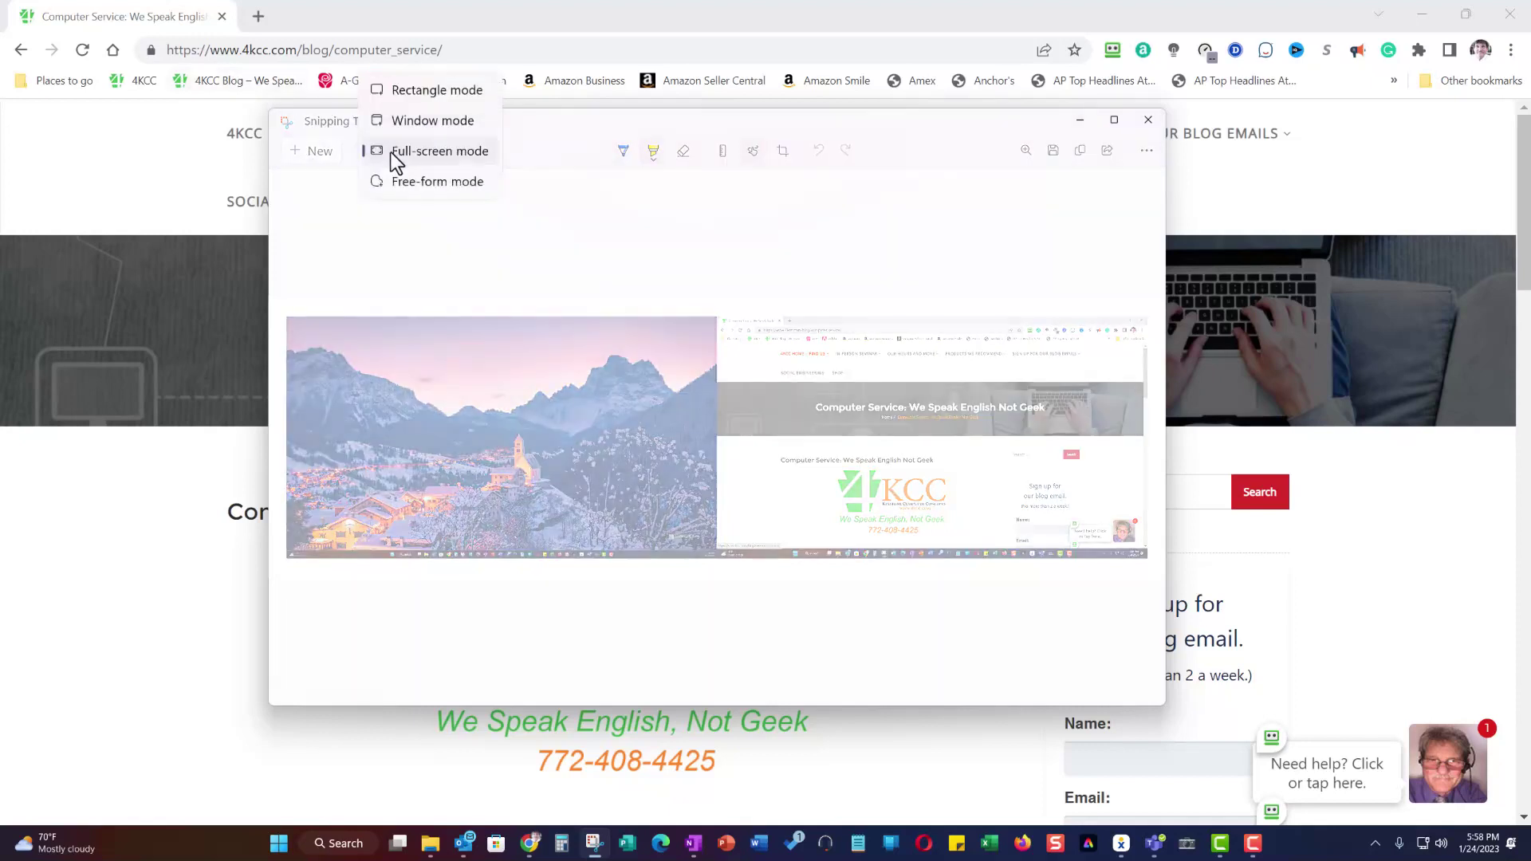
pyautogui.click(404, 181)
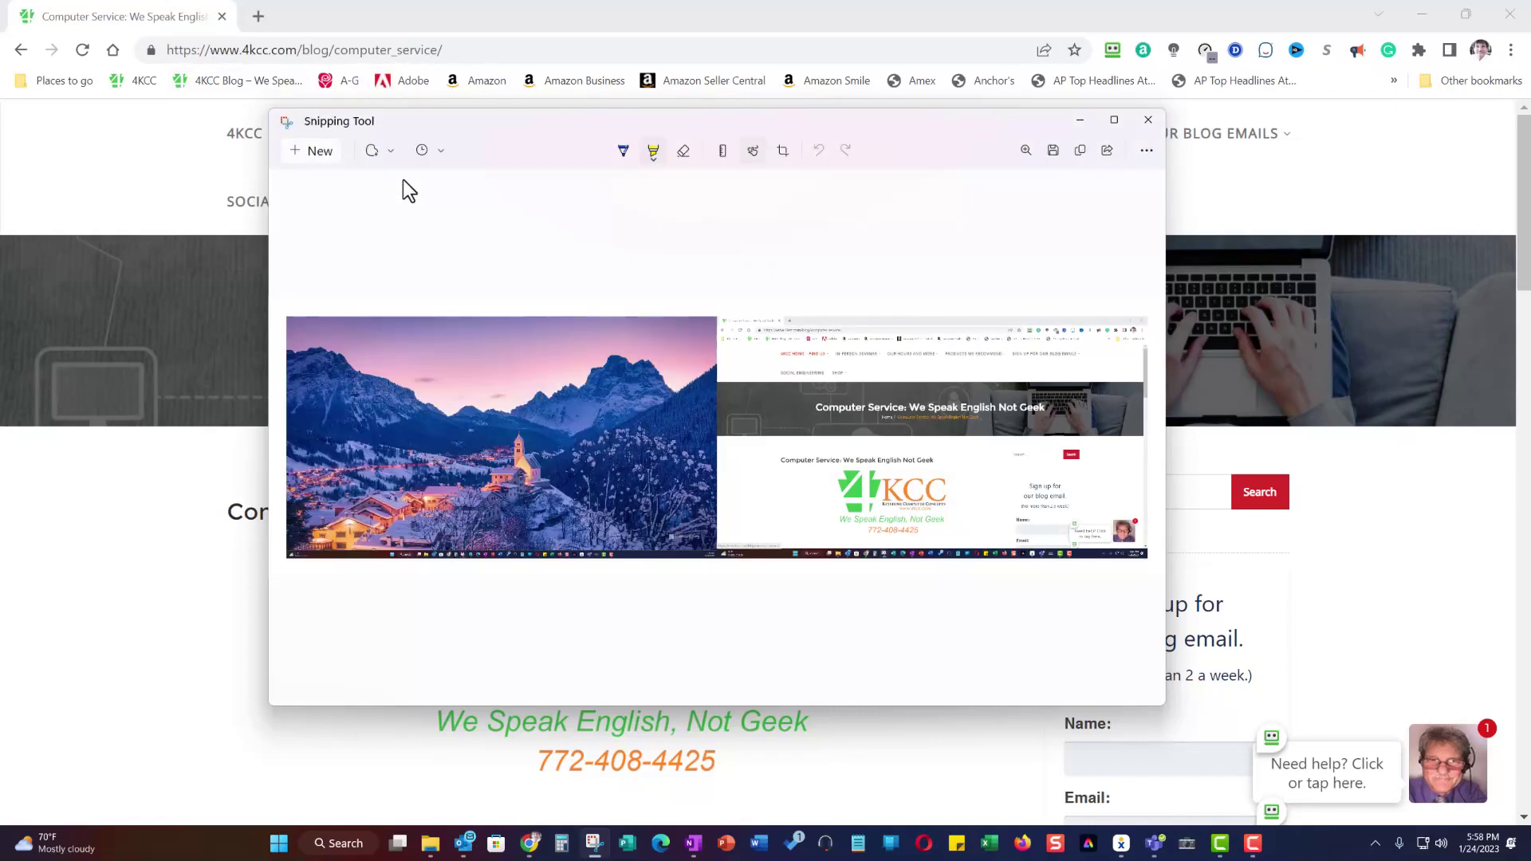
pyautogui.click(314, 151)
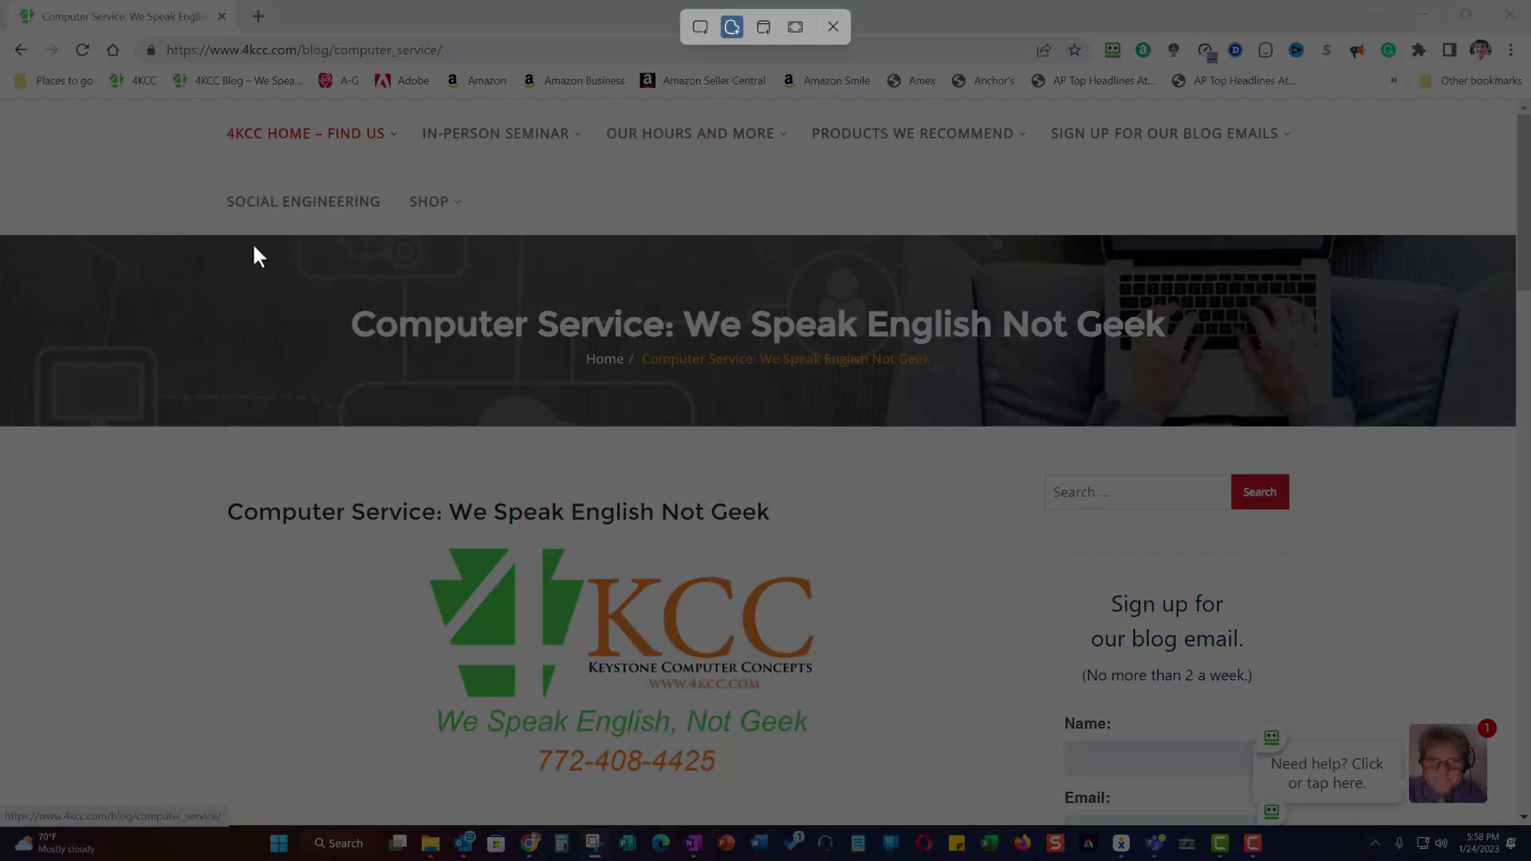
pyautogui.moveTo(212, 112)
pyautogui.mouseDown()
pyautogui.moveTo(426, 124)
pyautogui.moveTo(445, 210)
pyautogui.moveTo(493, 230)
pyautogui.moveTo(477, 278)
pyautogui.moveTo(335, 383)
pyautogui.moveTo(225, 400)
pyautogui.moveTo(153, 337)
pyautogui.moveTo(129, 235)
pyautogui.mouseUp()
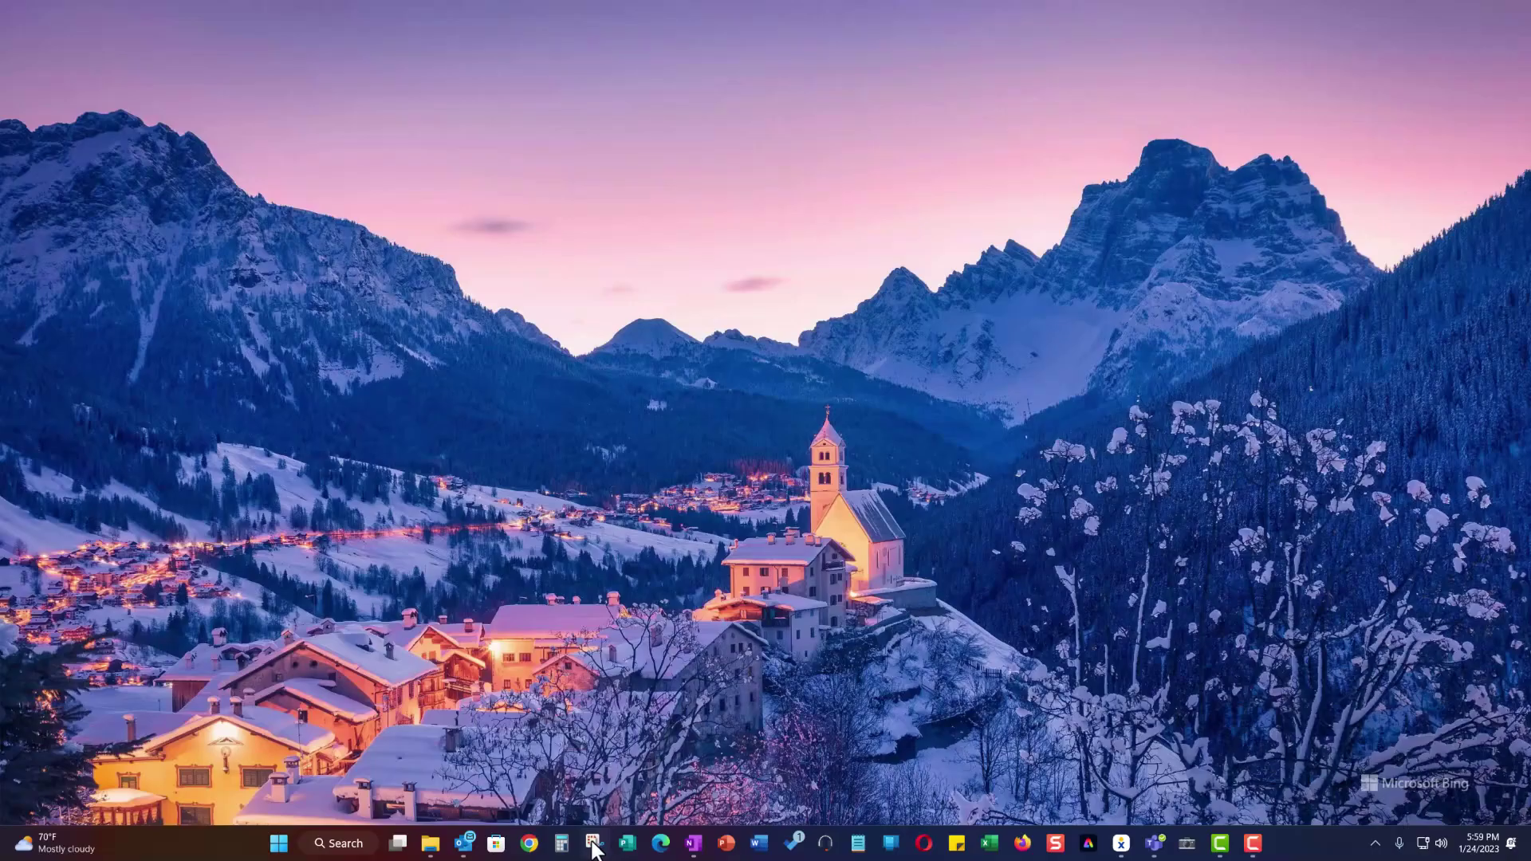
# Open a fresh Snipping Tool window and set it to Rectangle mode.
pyautogui.click(594, 843)
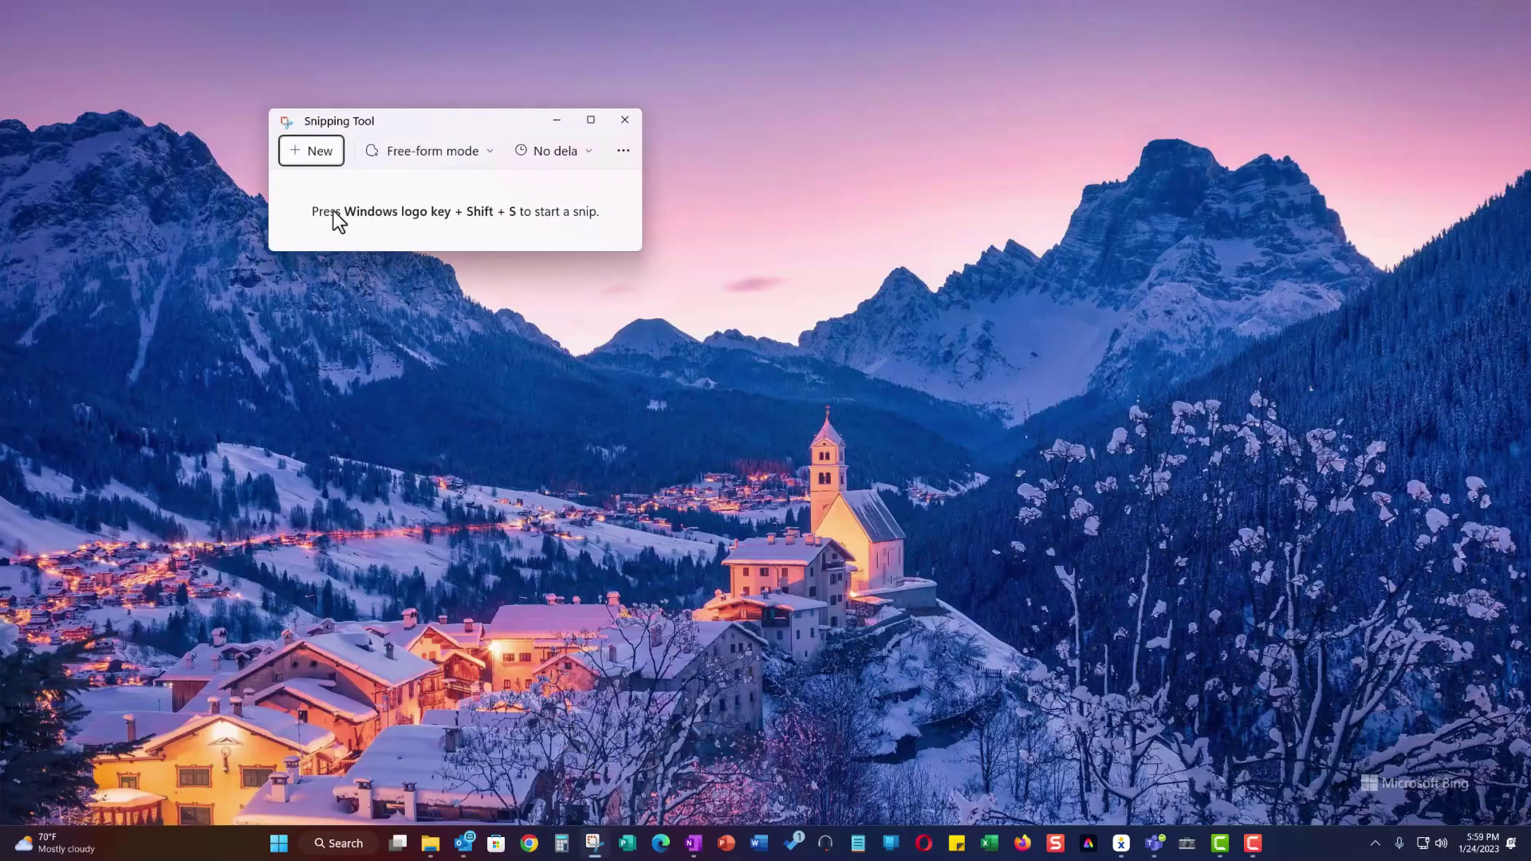
pyautogui.click(482, 148)
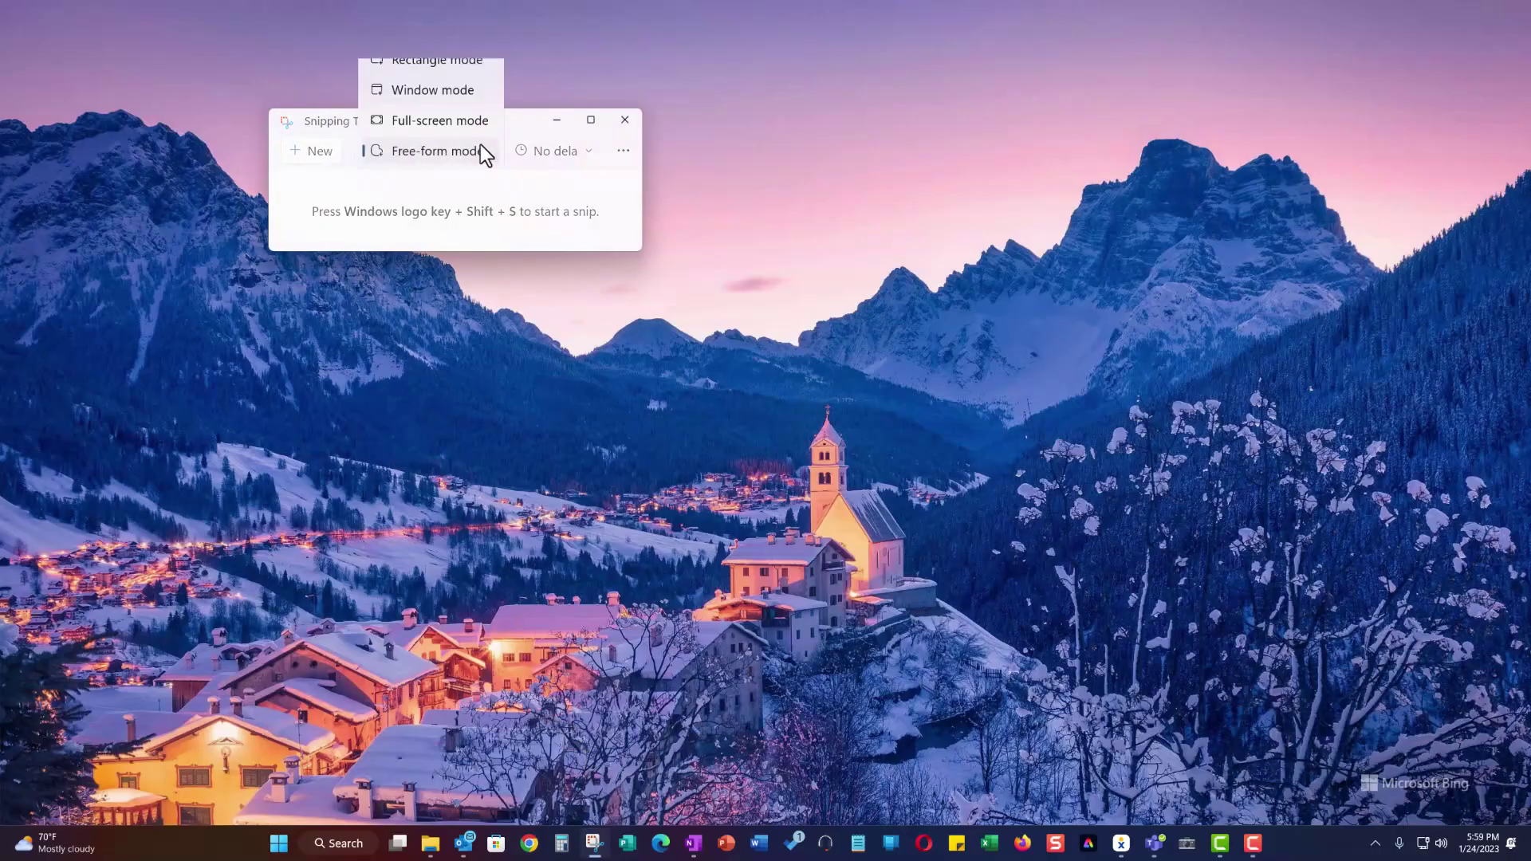
pyautogui.click(431, 57)
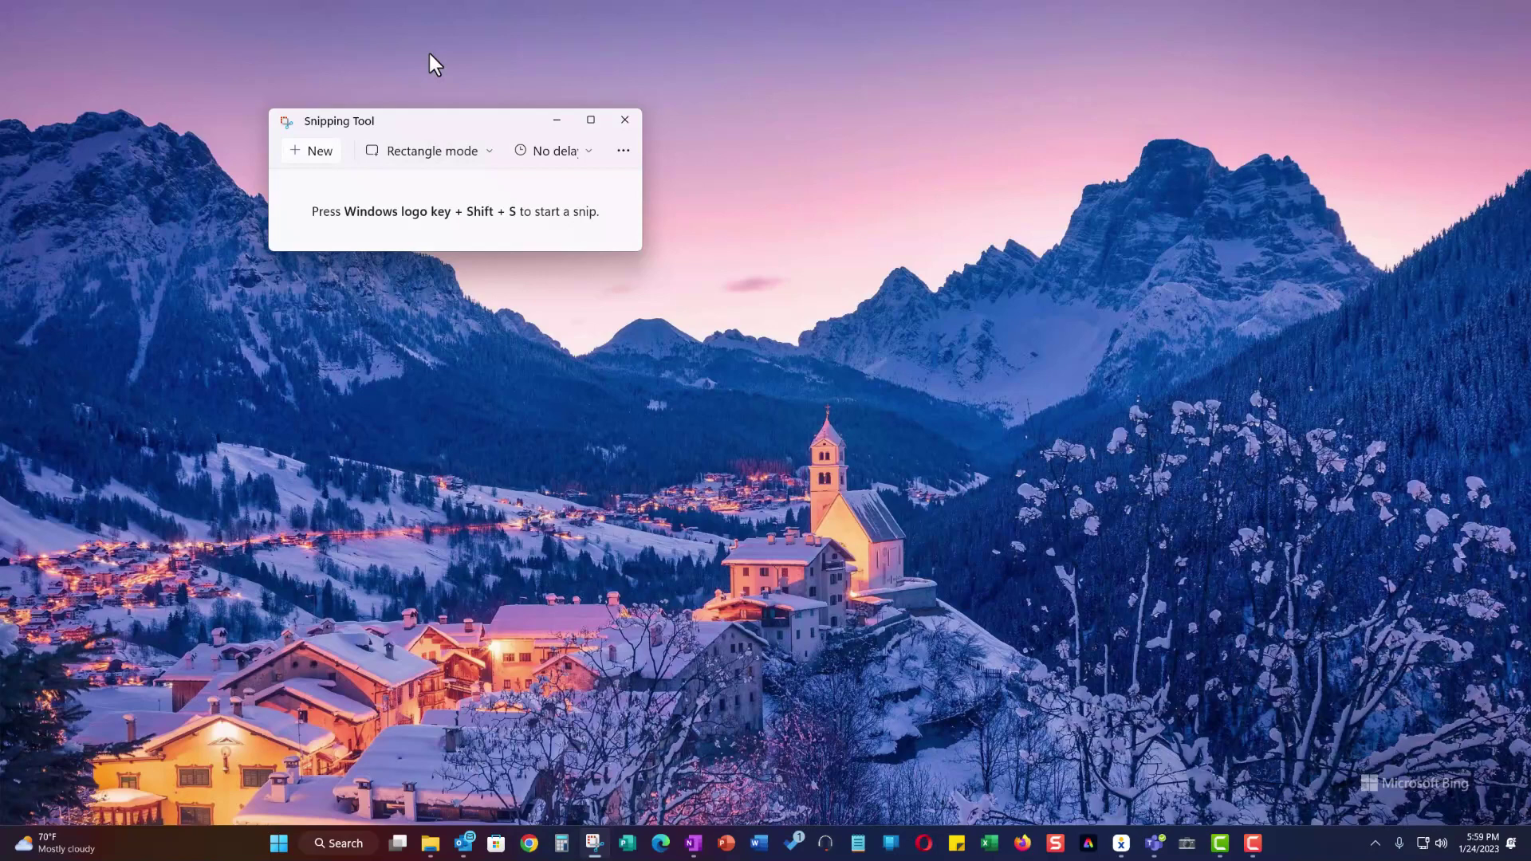
# Snip a rectangle around the lit church and snowy village in the wallpaper.
pyautogui.click(315, 151)
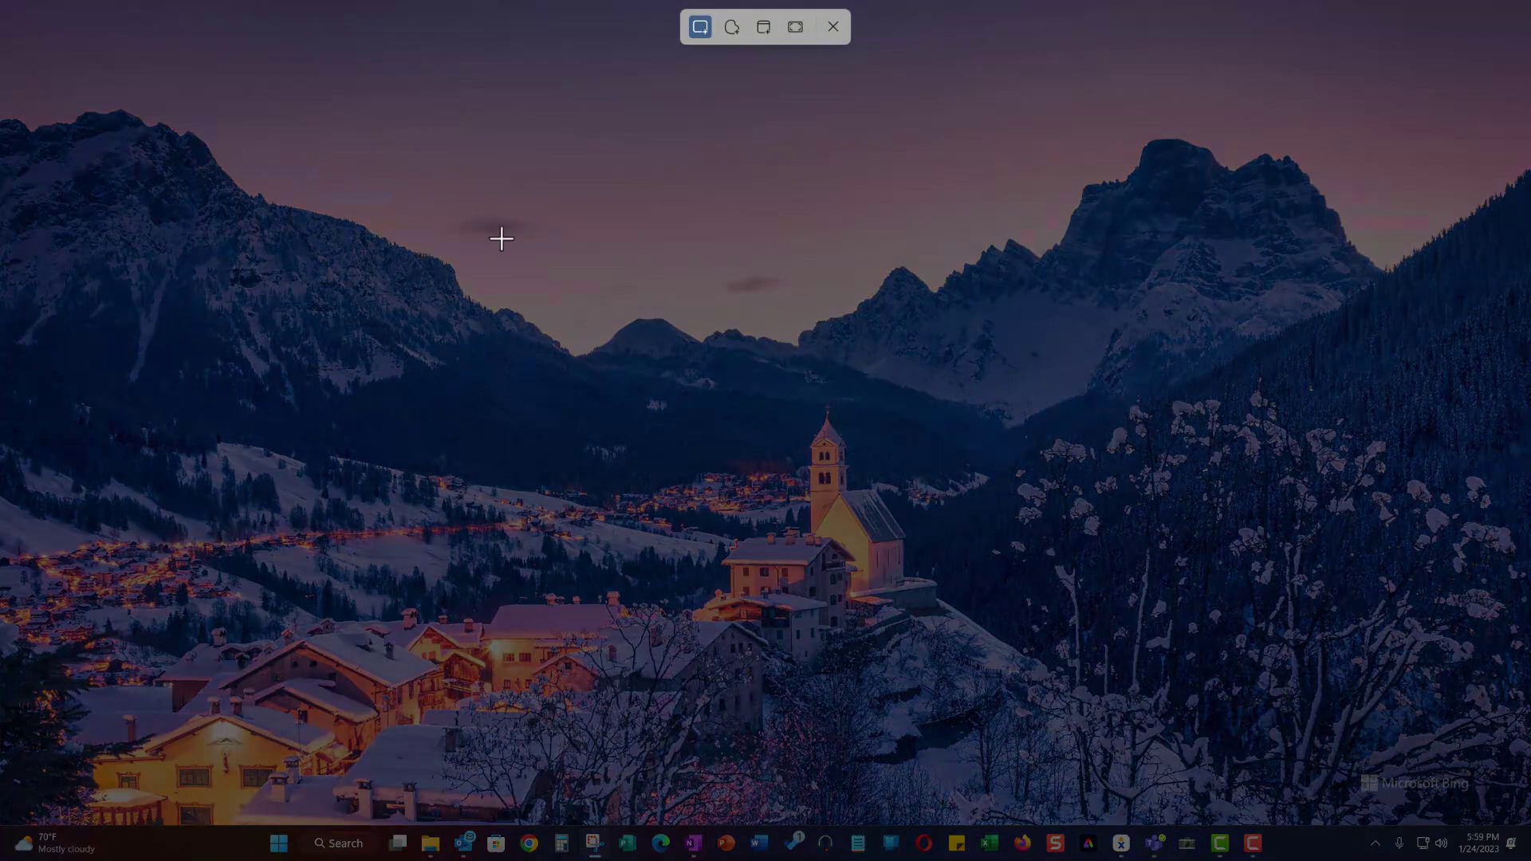
pyautogui.moveTo(596, 346); pyautogui.dragTo(1000, 718)
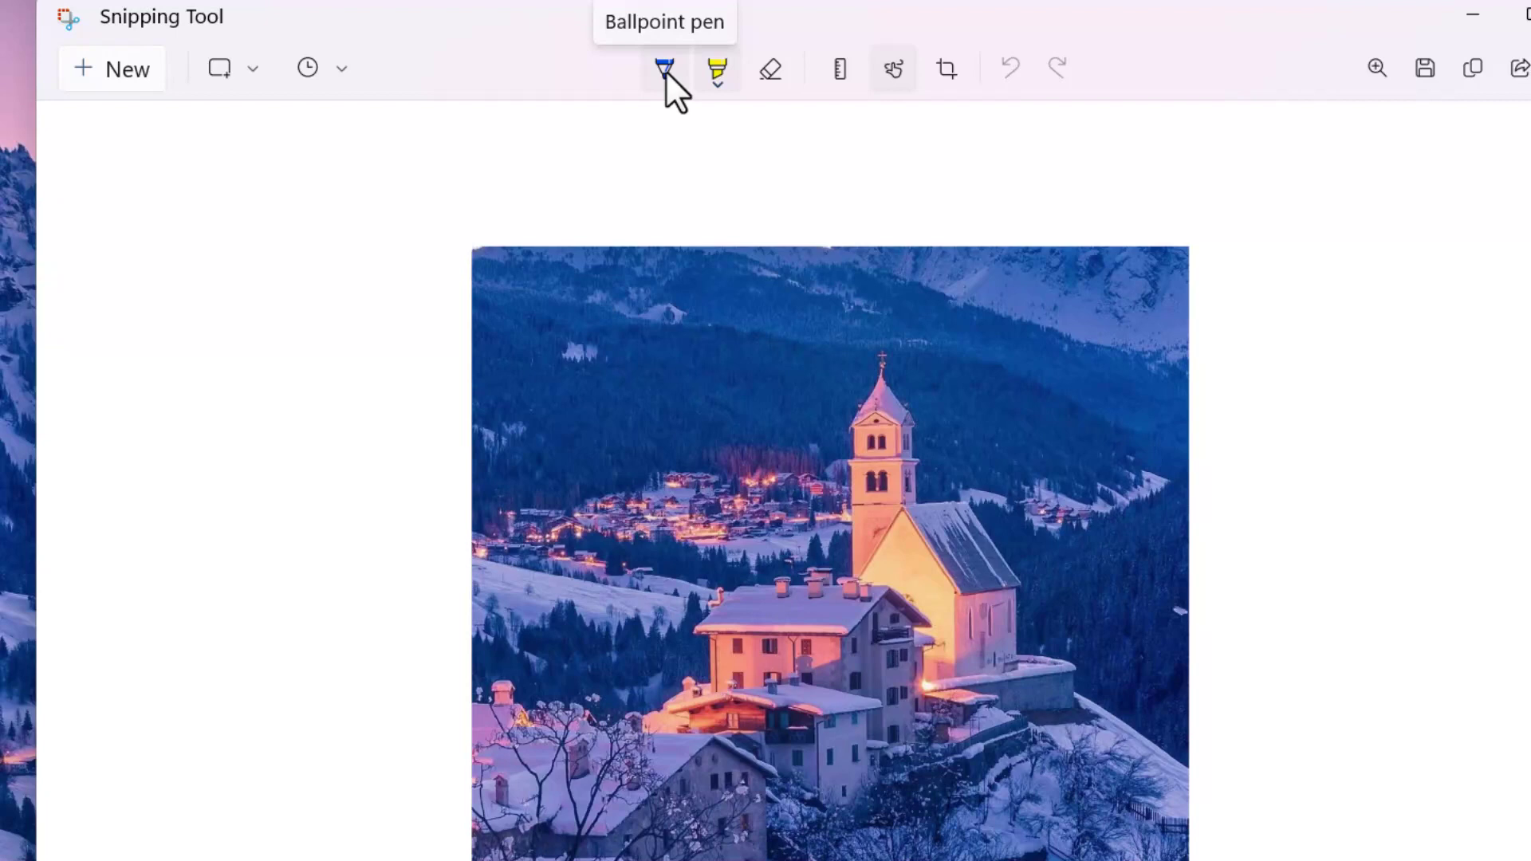
# Set the Ballpoint pen to yellow at size 24 and draw a curving stroke across the photo.
pyautogui.click(666, 73)
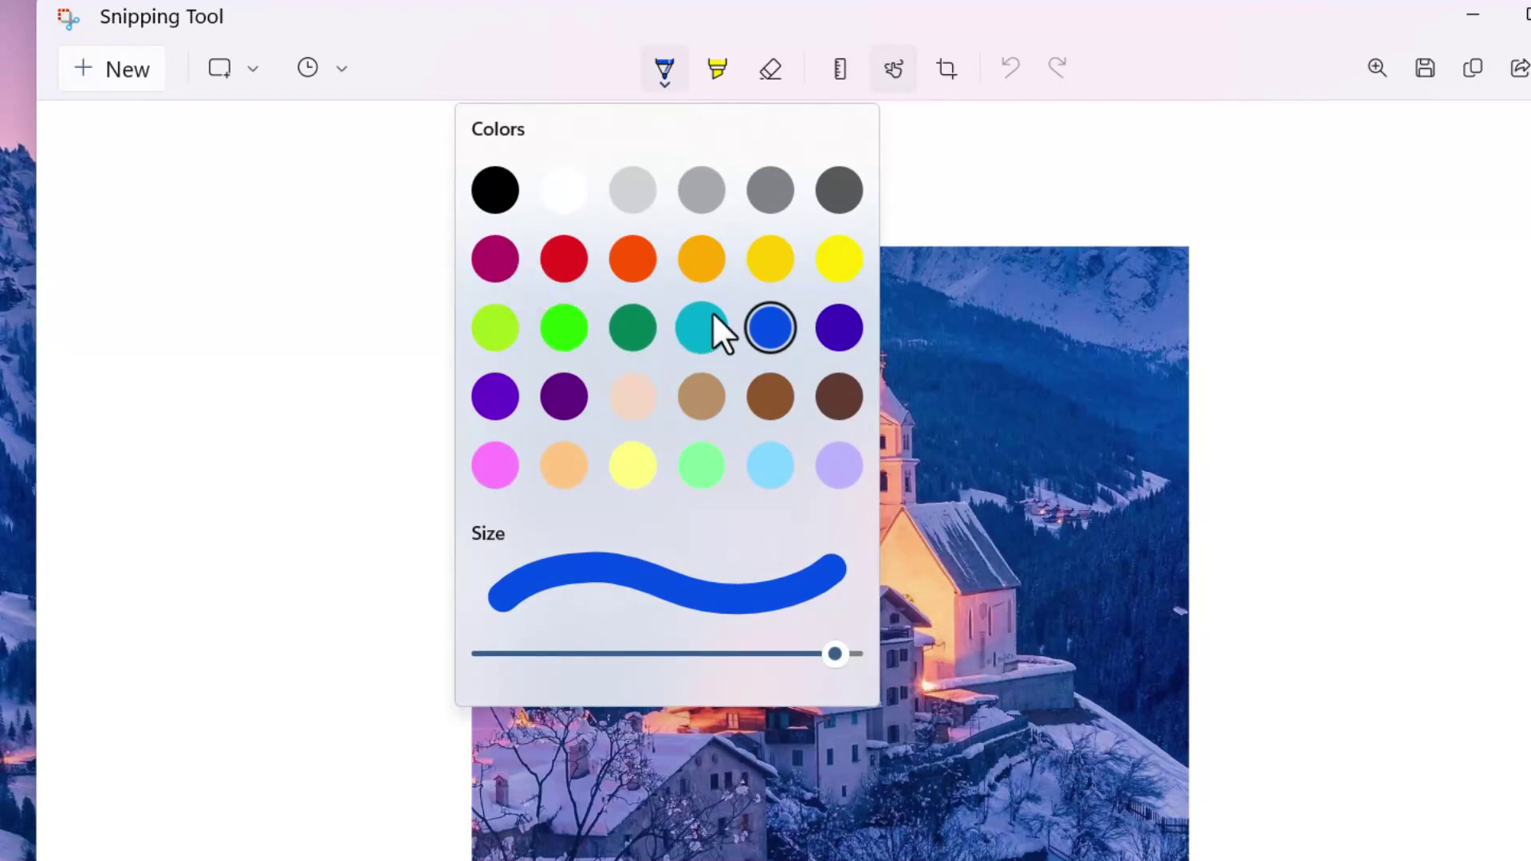
pyautogui.click(764, 256)
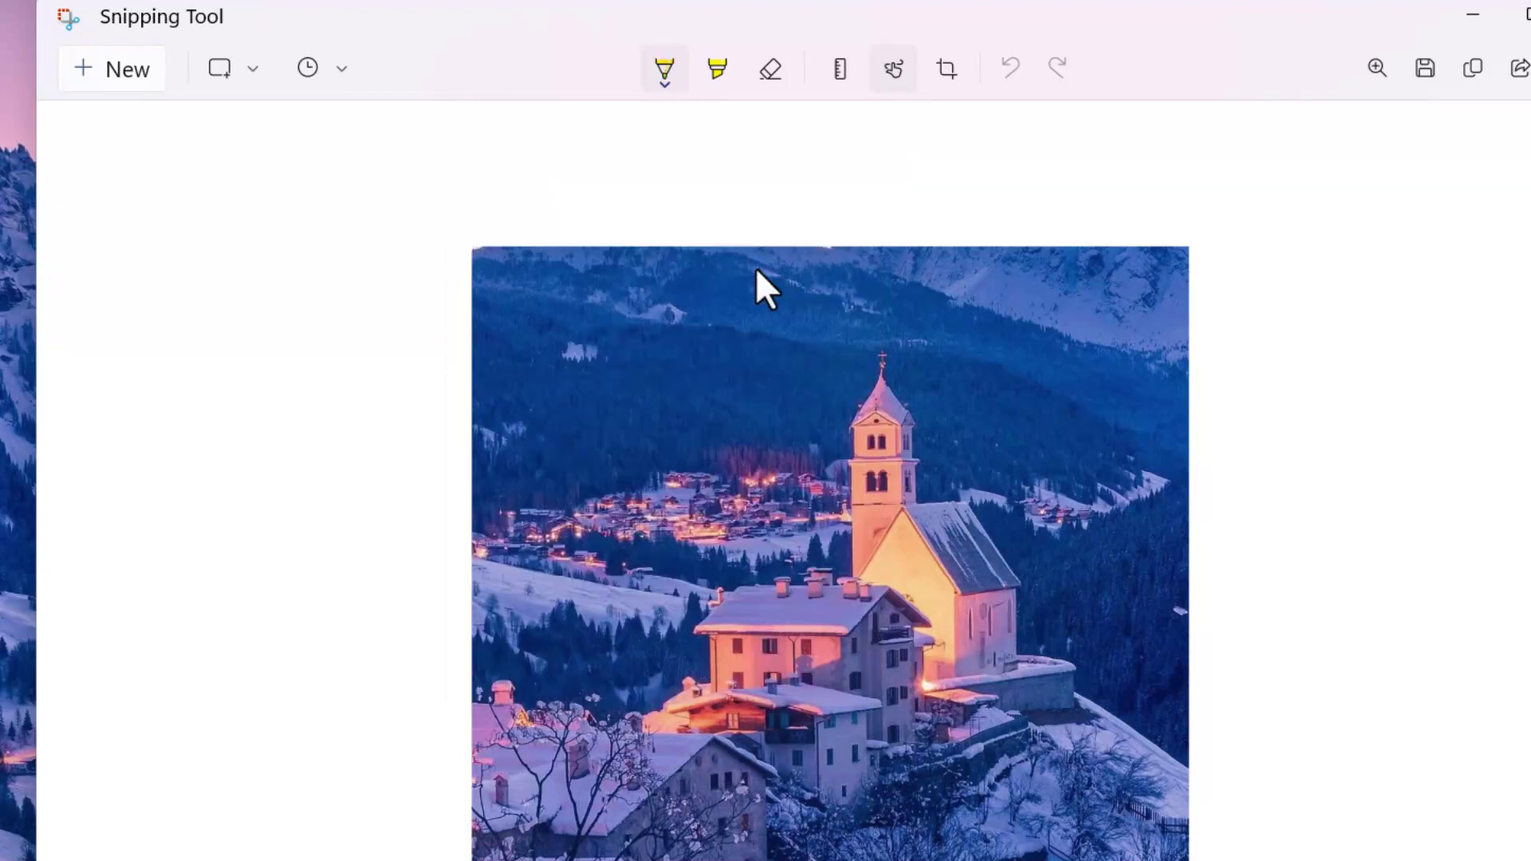
pyautogui.click(664, 77)
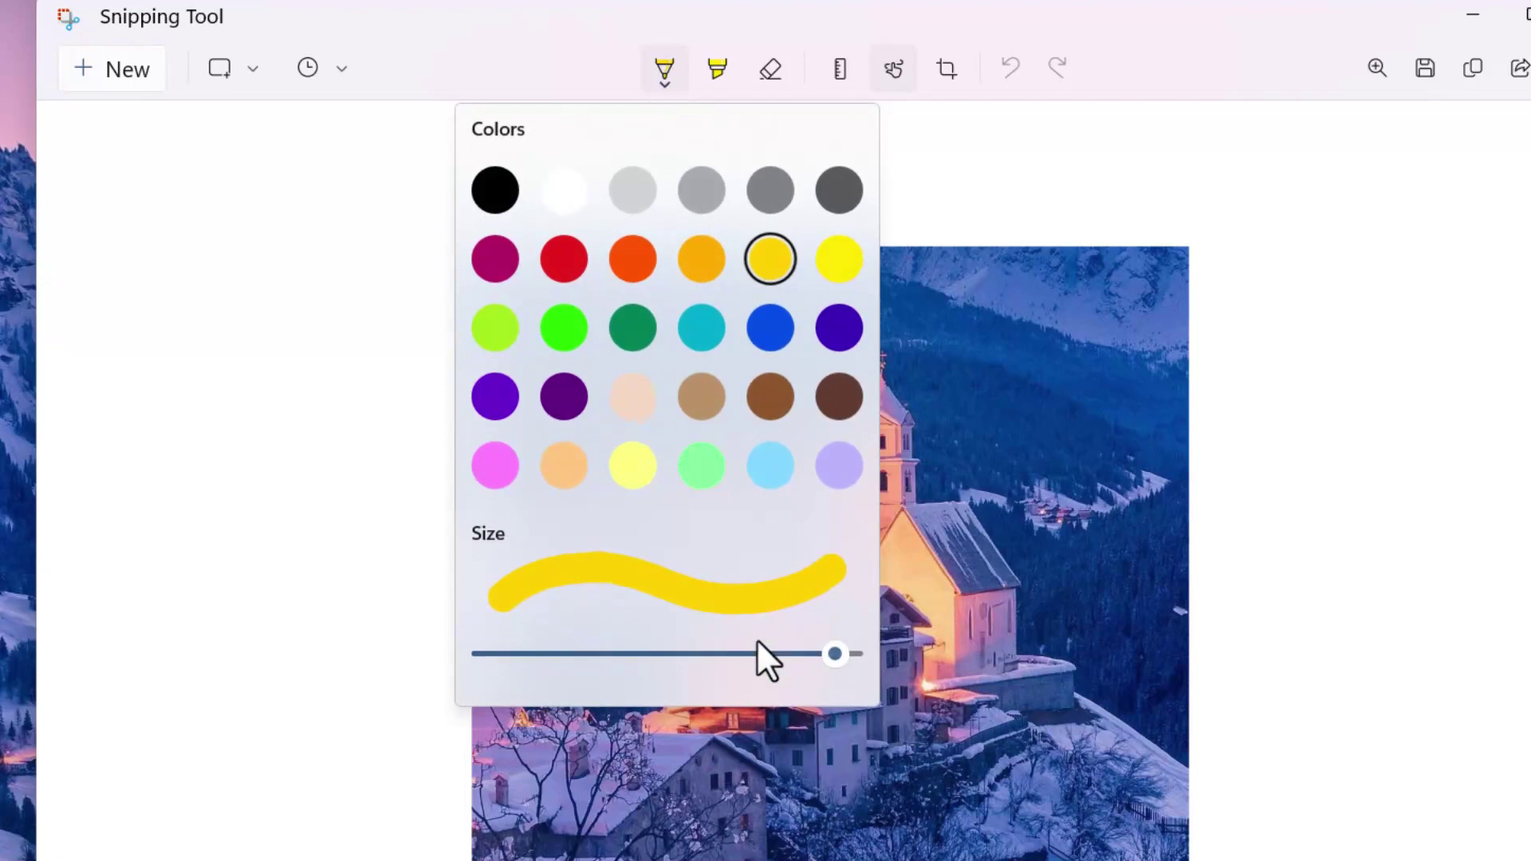
pyautogui.moveTo(833, 655)
pyautogui.mouseDown()
pyautogui.moveTo(551, 655)
pyautogui.moveTo(845, 648)
pyautogui.mouseUp()
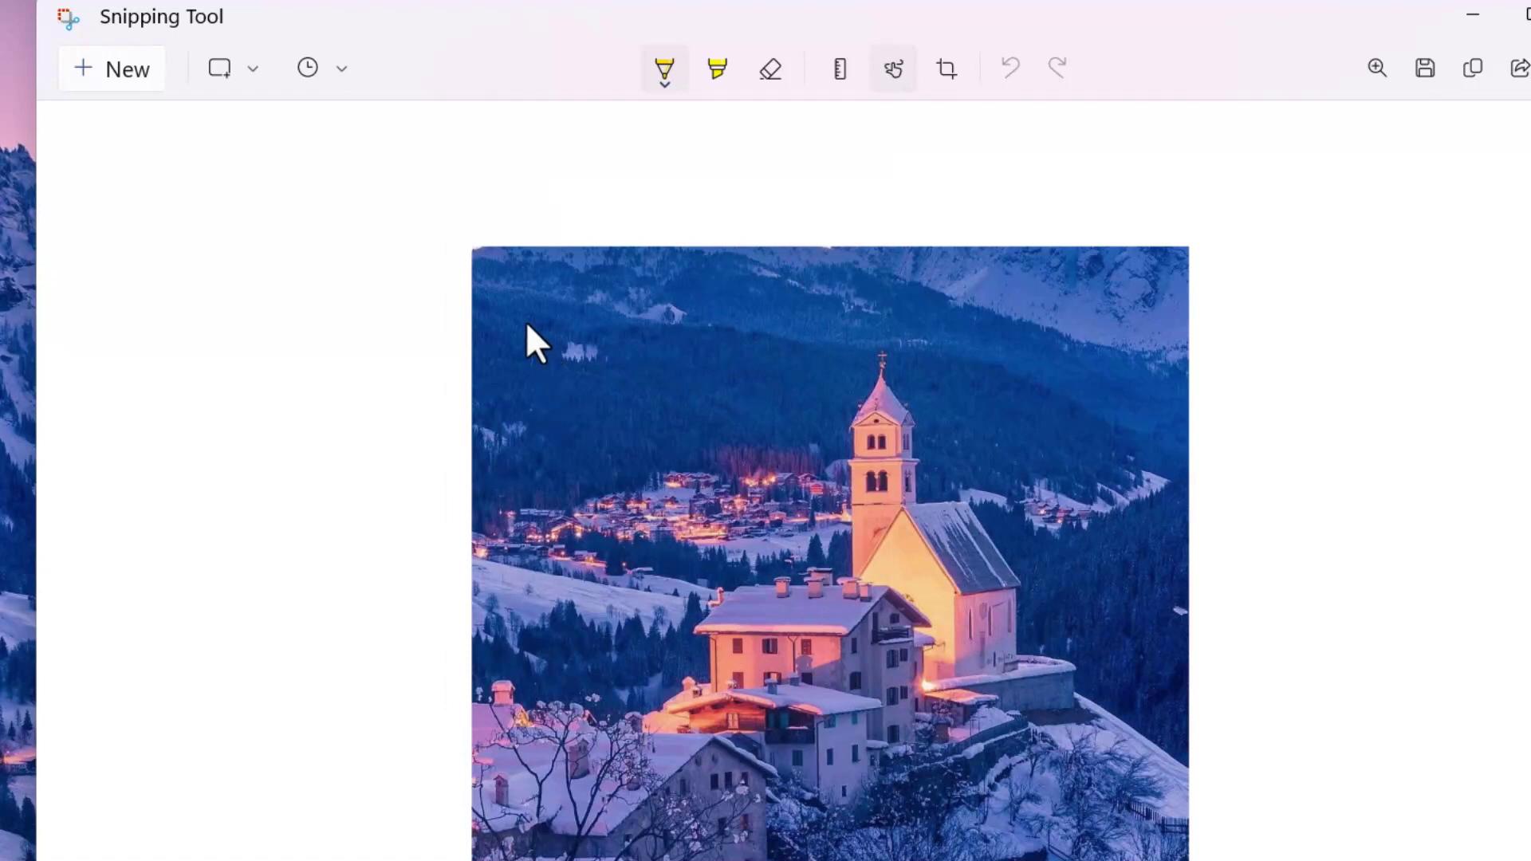
pyautogui.moveTo(523, 320)
pyautogui.mouseDown()
pyautogui.moveTo(670, 368)
pyautogui.moveTo(633, 485)
pyautogui.moveTo(843, 630)
pyautogui.moveTo(878, 788)
pyautogui.mouseUp()
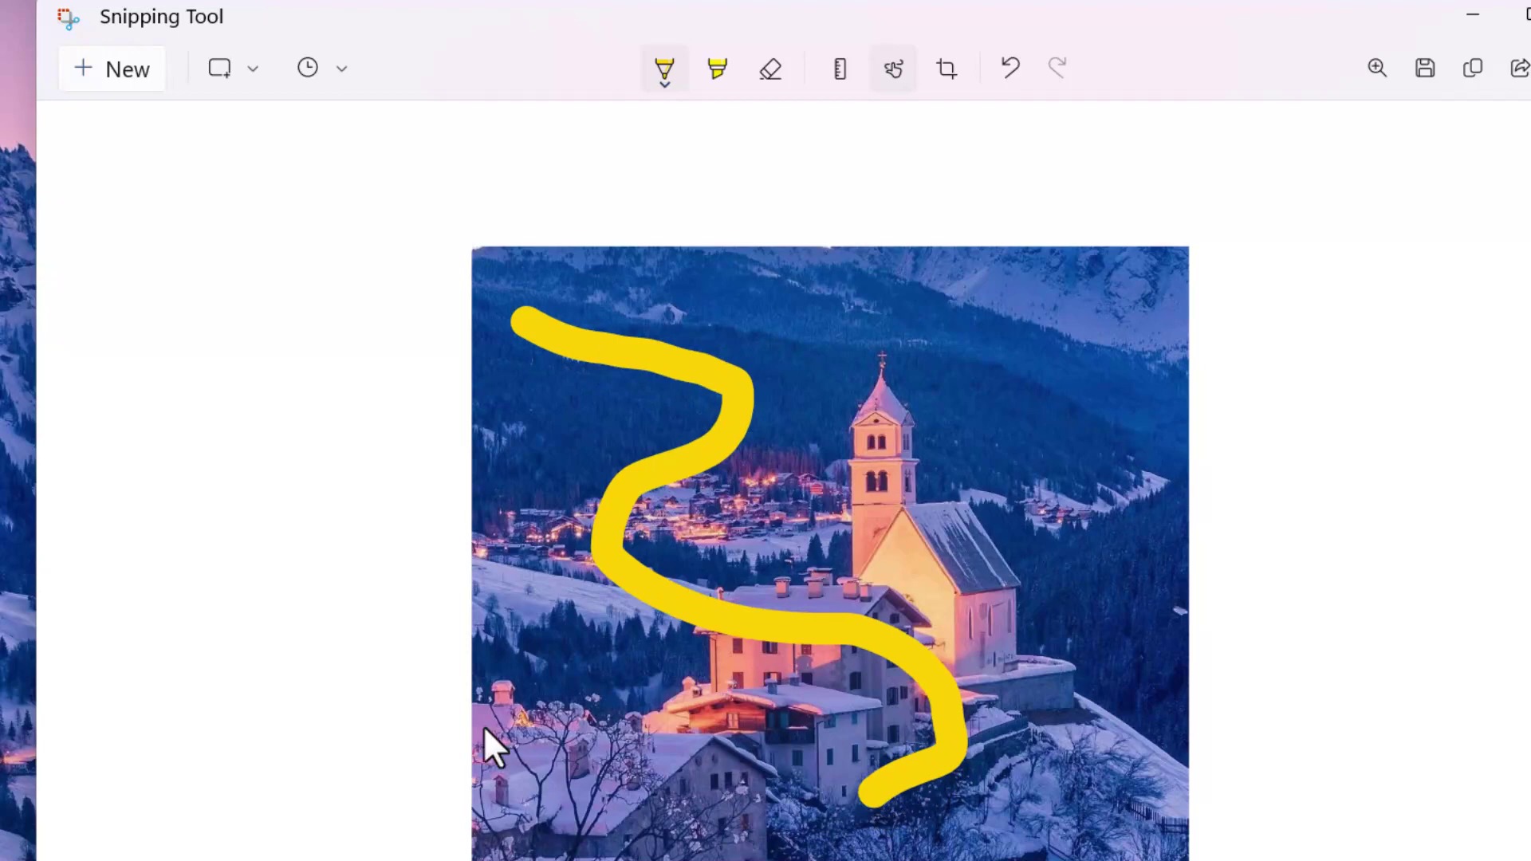
# Switch to a green highlighter with a much thicker stroke and highlight the church tower.
pyautogui.click(719, 63)
pyautogui.click(715, 79)
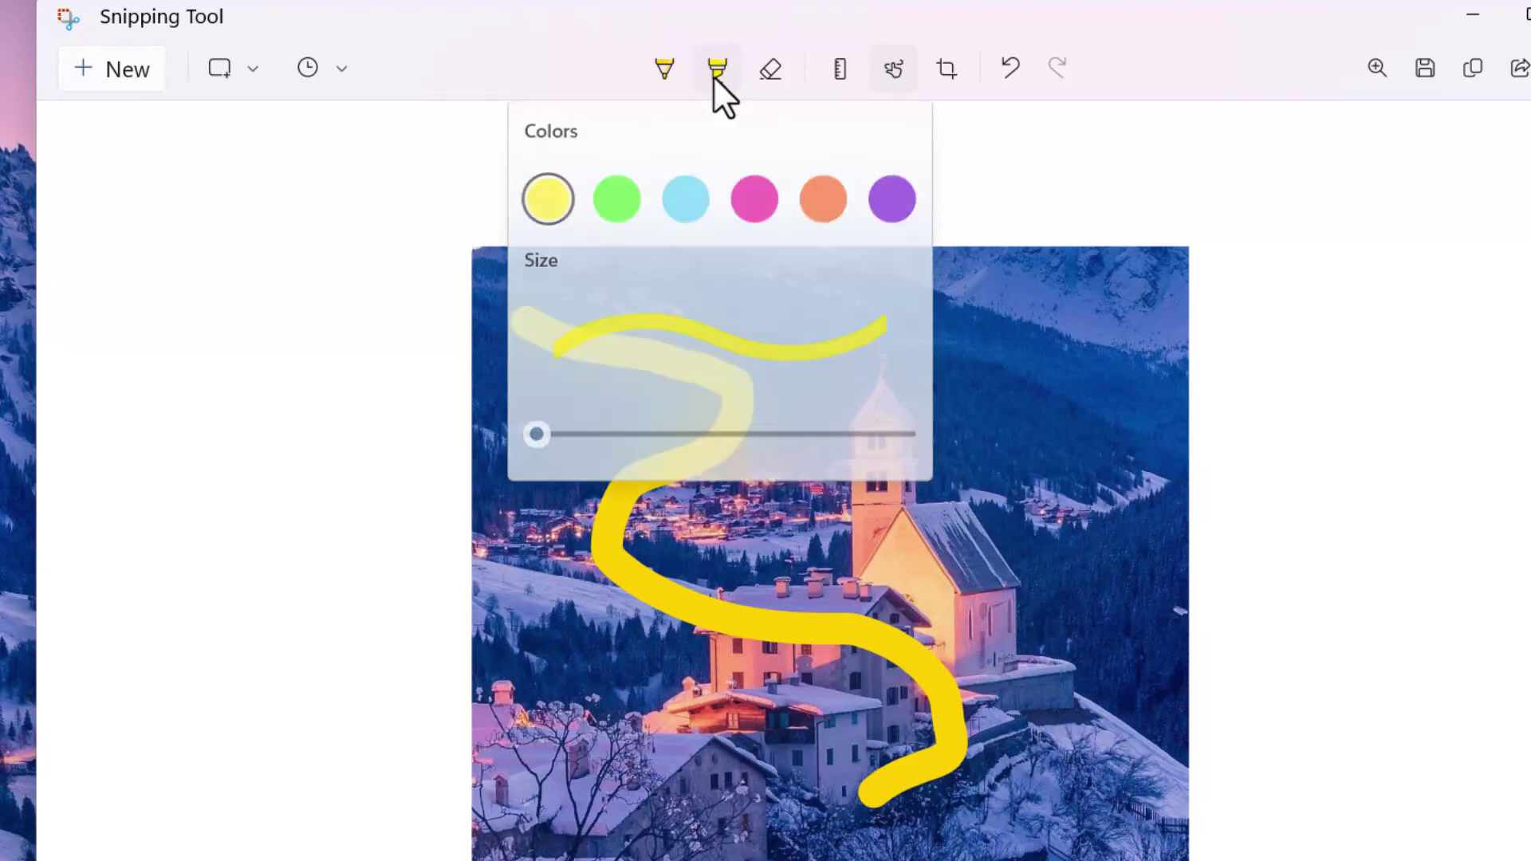
pyautogui.click(615, 191)
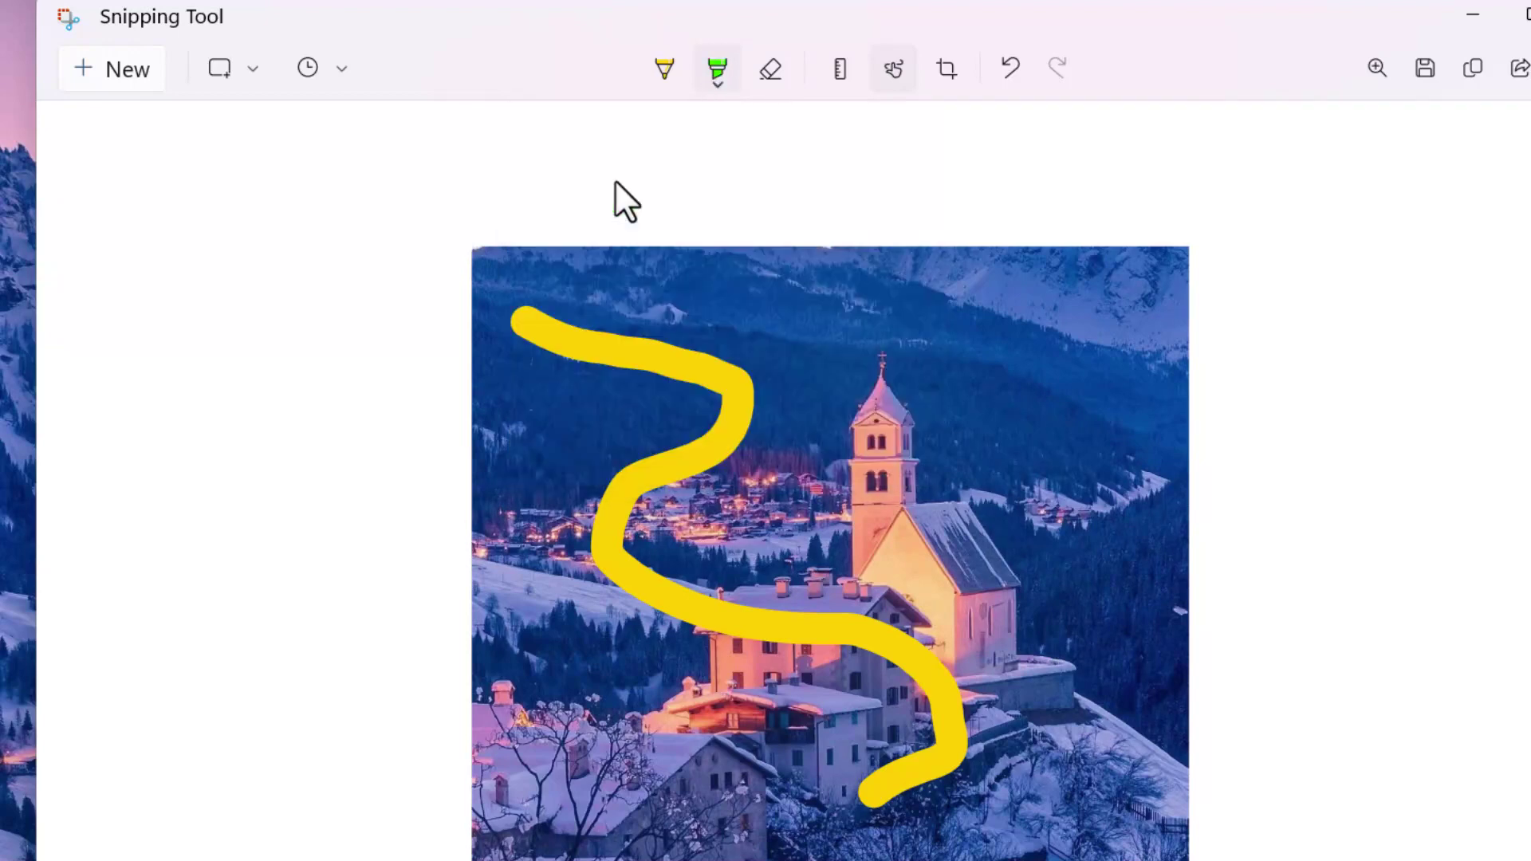
pyautogui.click(713, 83)
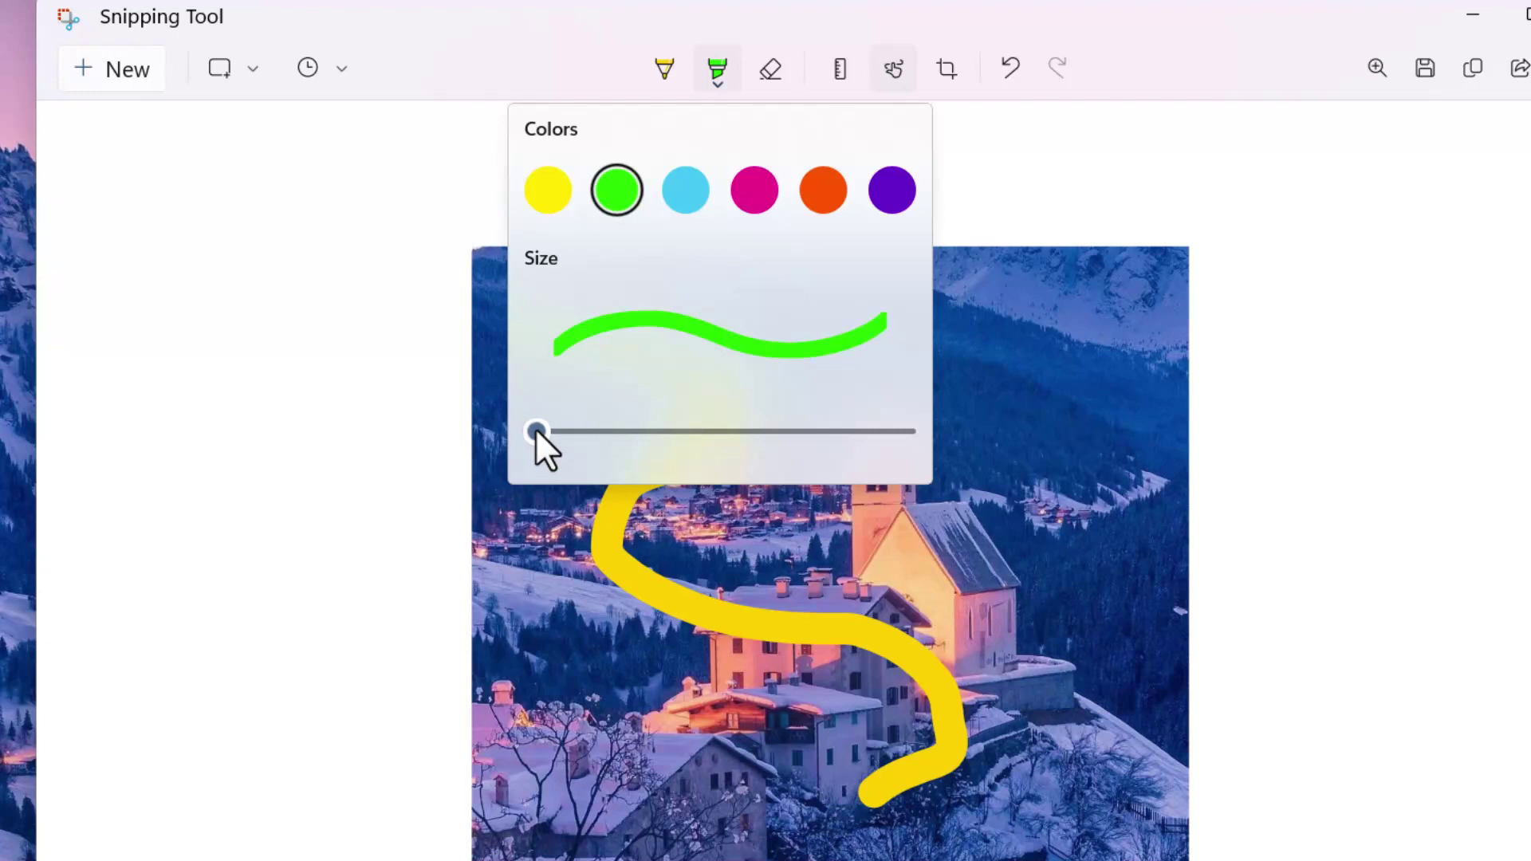
pyautogui.moveTo(536, 431); pyautogui.dragTo(739, 433)
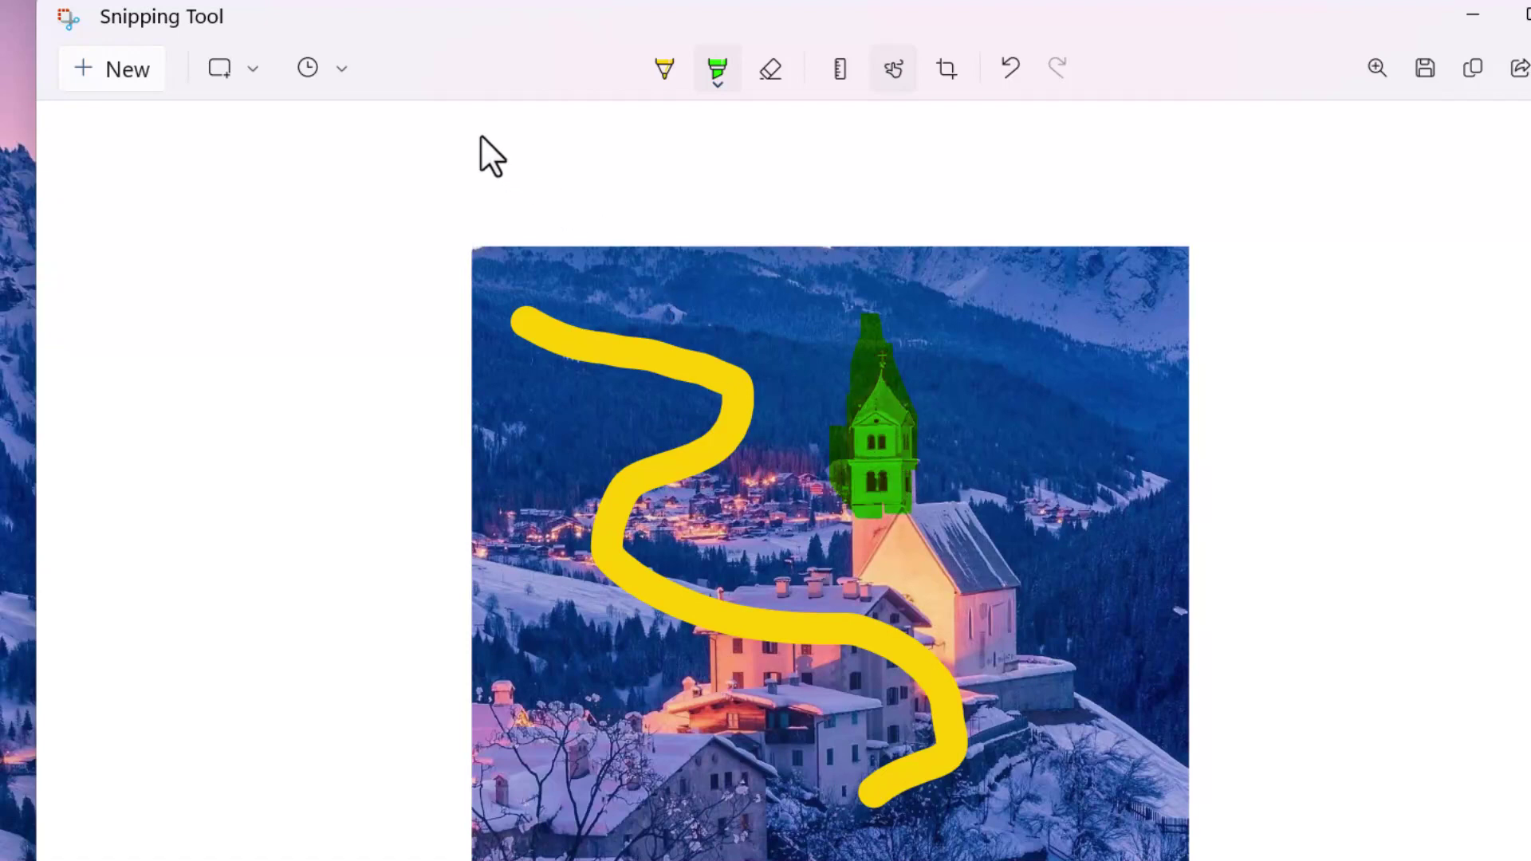
# Erase the green highlight on the church tower and the yellow stroke, then show a 0° ruler.
pyautogui.click(773, 67)
pyautogui.moveTo(887, 451); pyautogui.dragTo(872, 382)
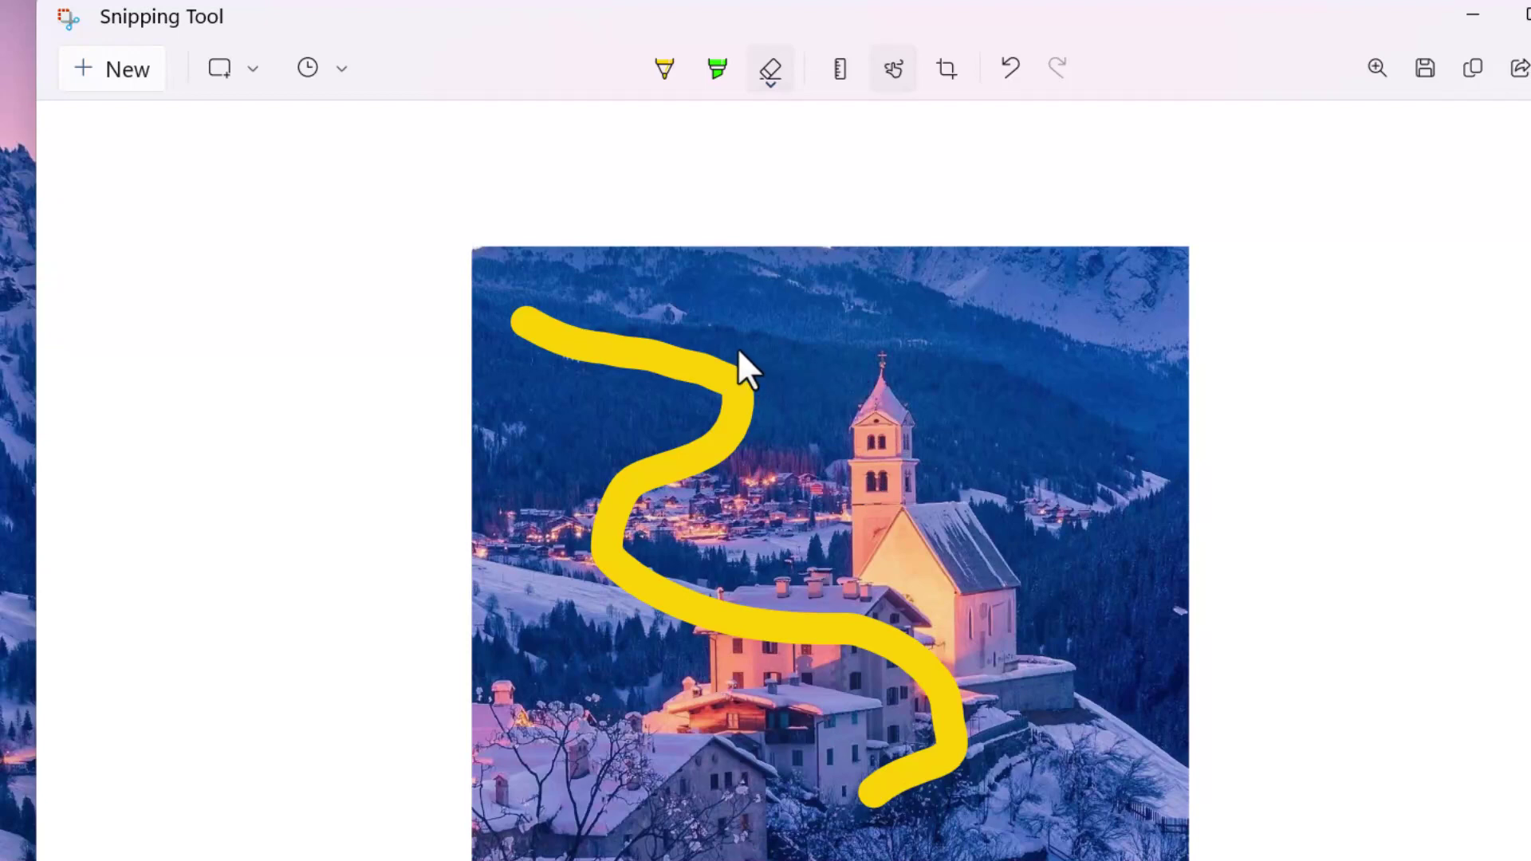
pyautogui.moveTo(547, 341); pyautogui.dragTo(671, 378)
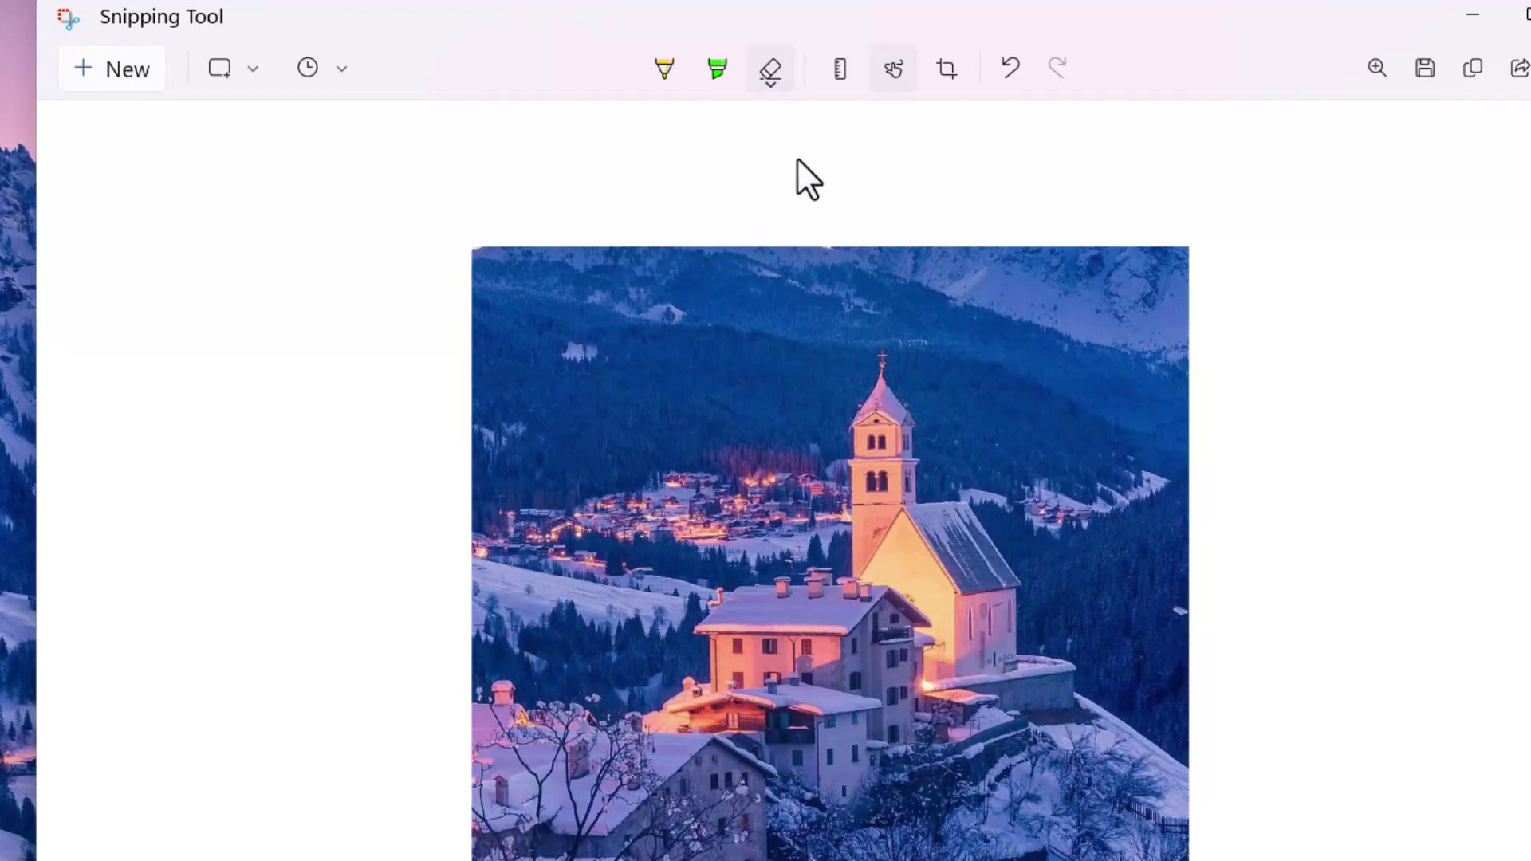
pyautogui.click(846, 80)
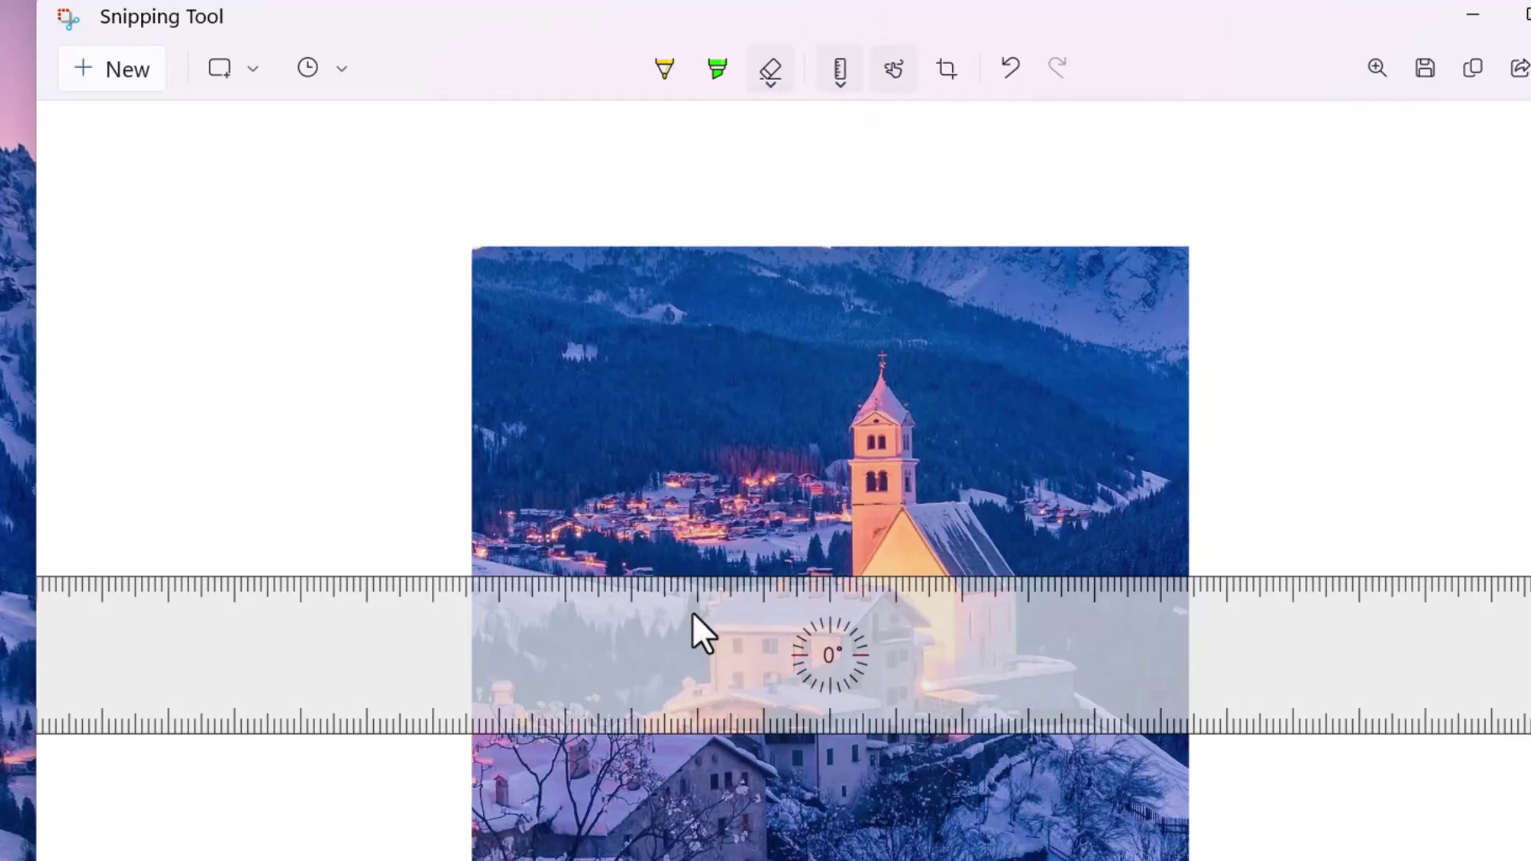
# Position the ruler over the photo and draw a straight yellow pen line along it.
pyautogui.moveTo(683, 610); pyautogui.dragTo(692, 127)
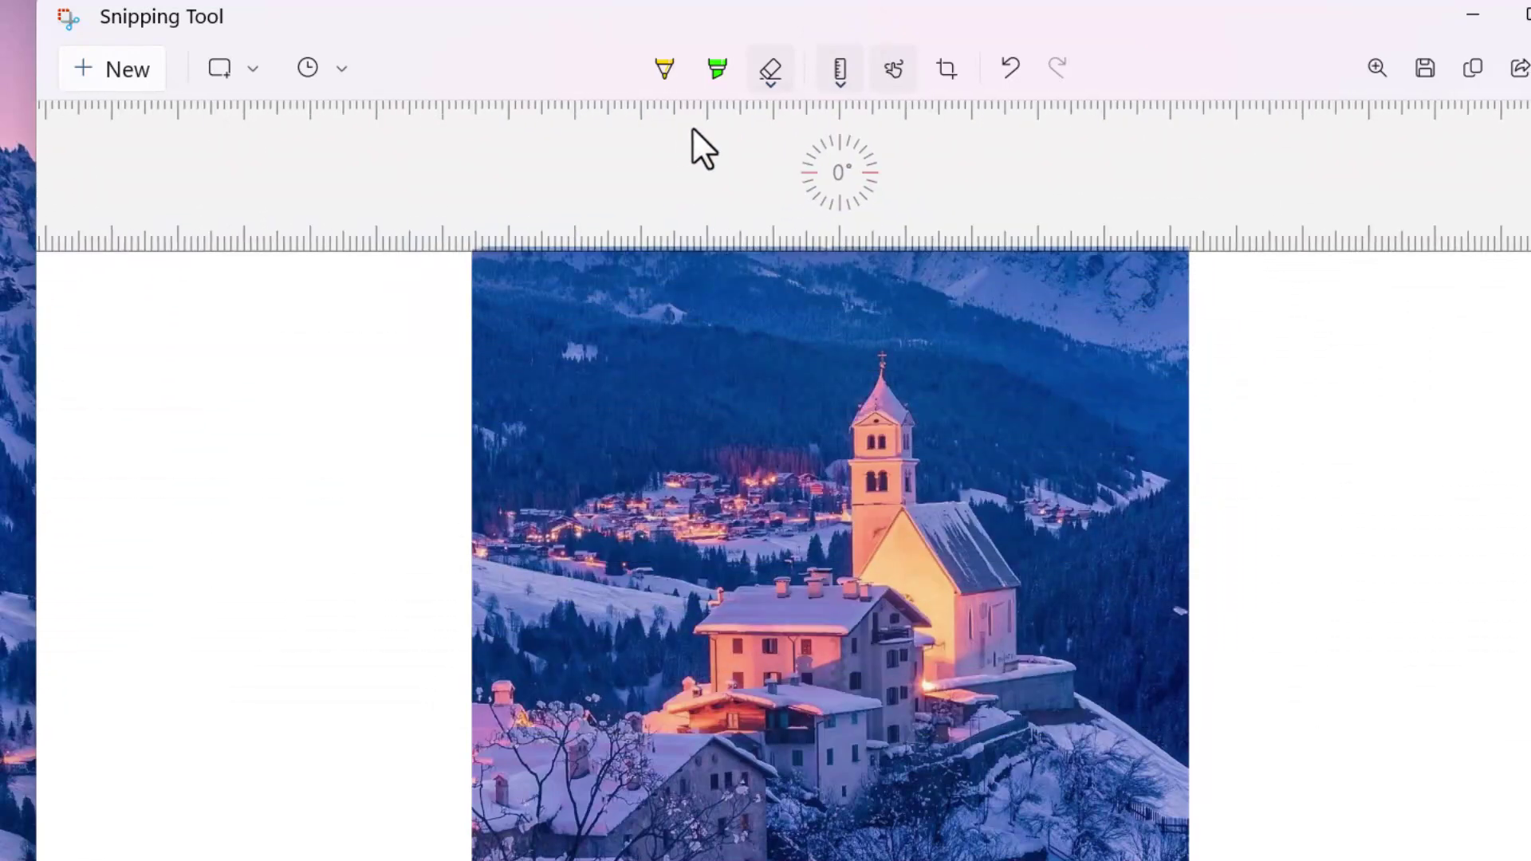
pyautogui.click(659, 67)
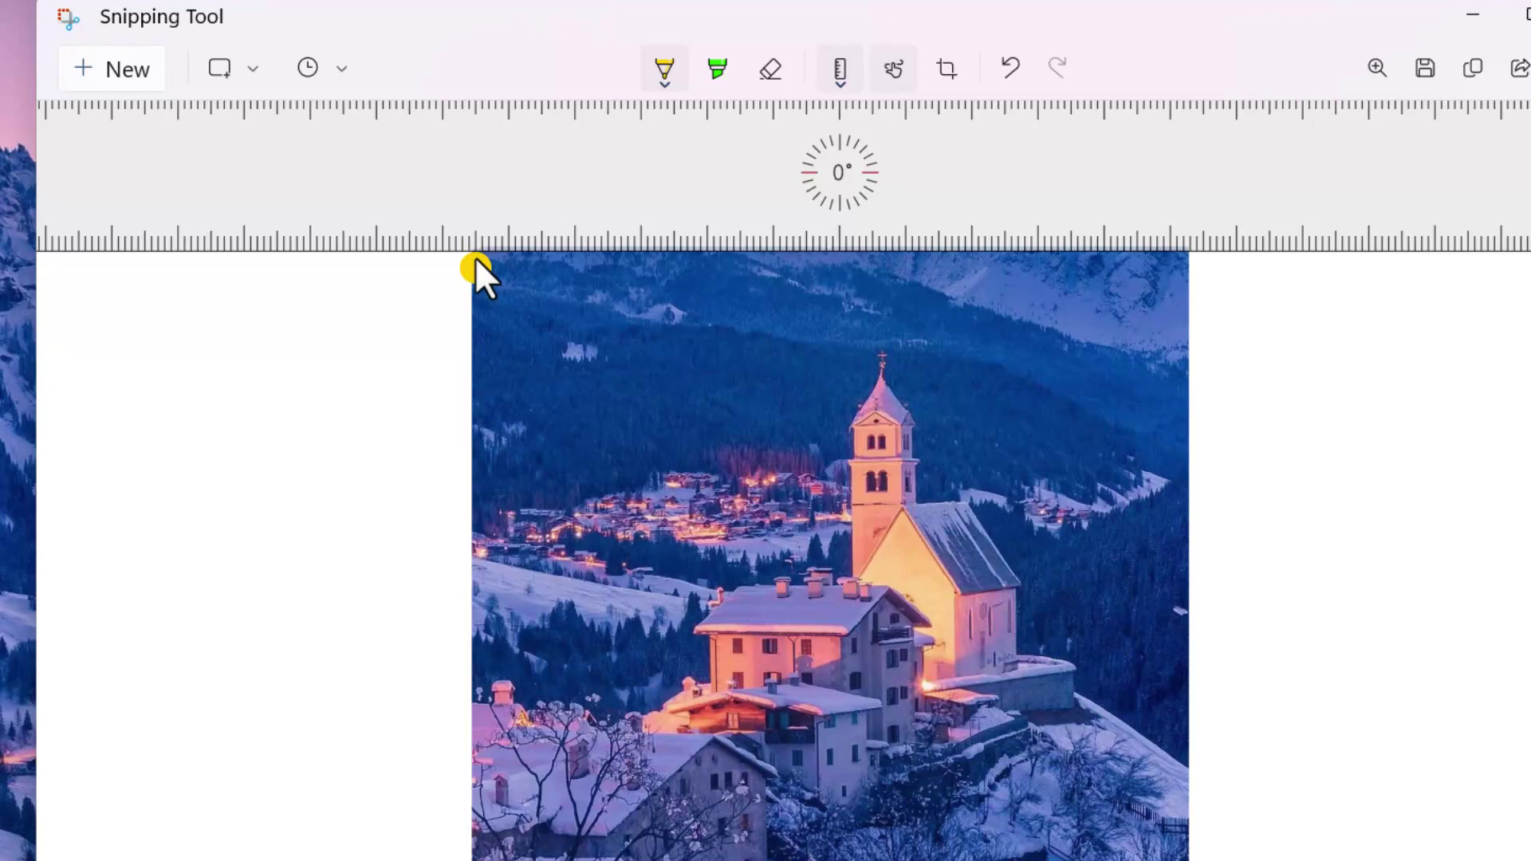
pyautogui.moveTo(663, 136); pyautogui.dragTo(624, 338)
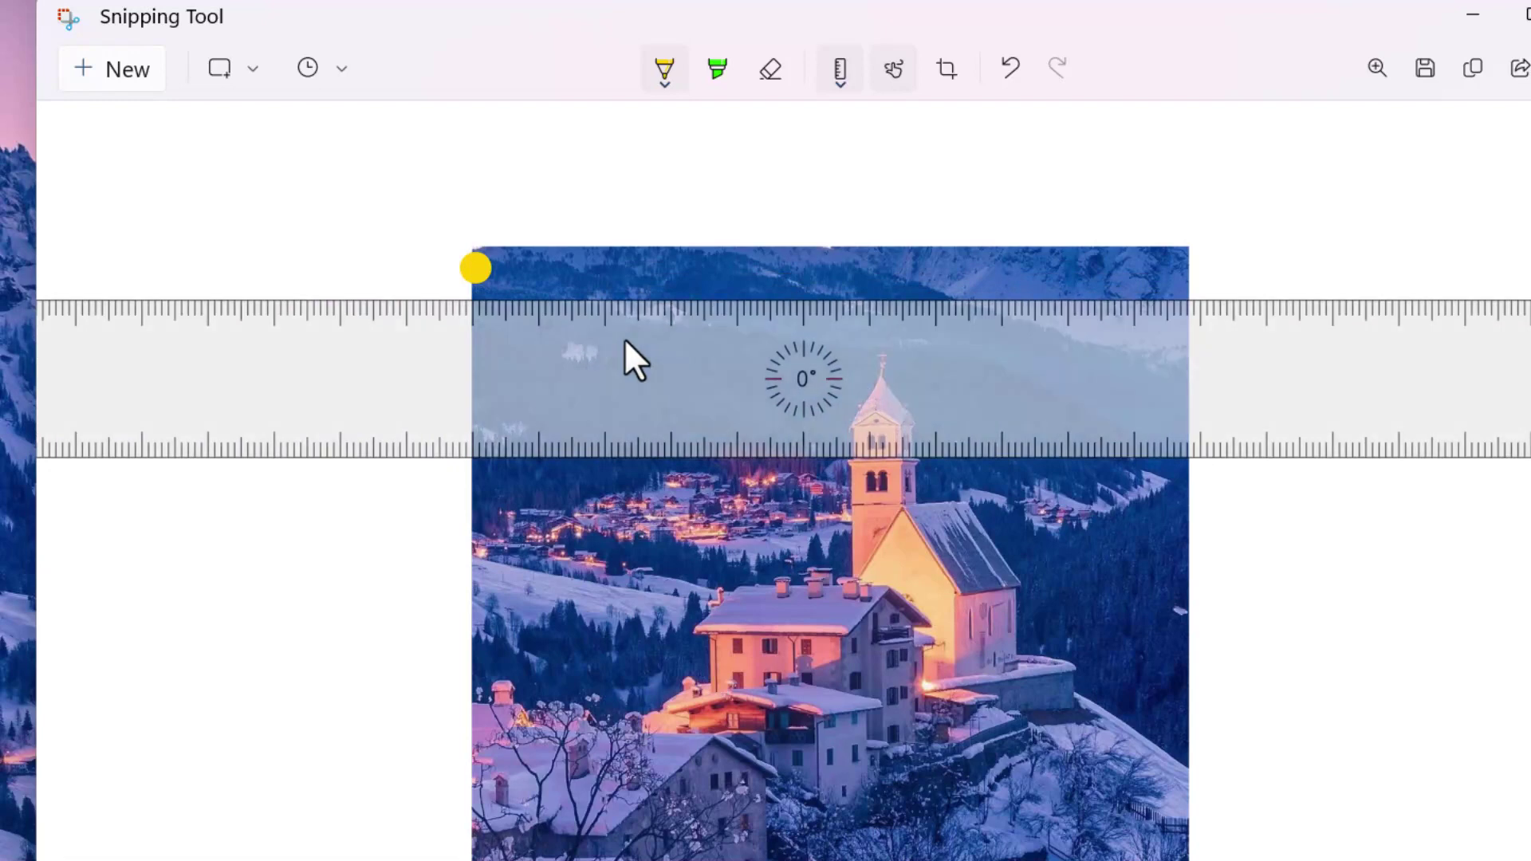
pyautogui.moveTo(603, 256); pyautogui.dragTo(789, 255)
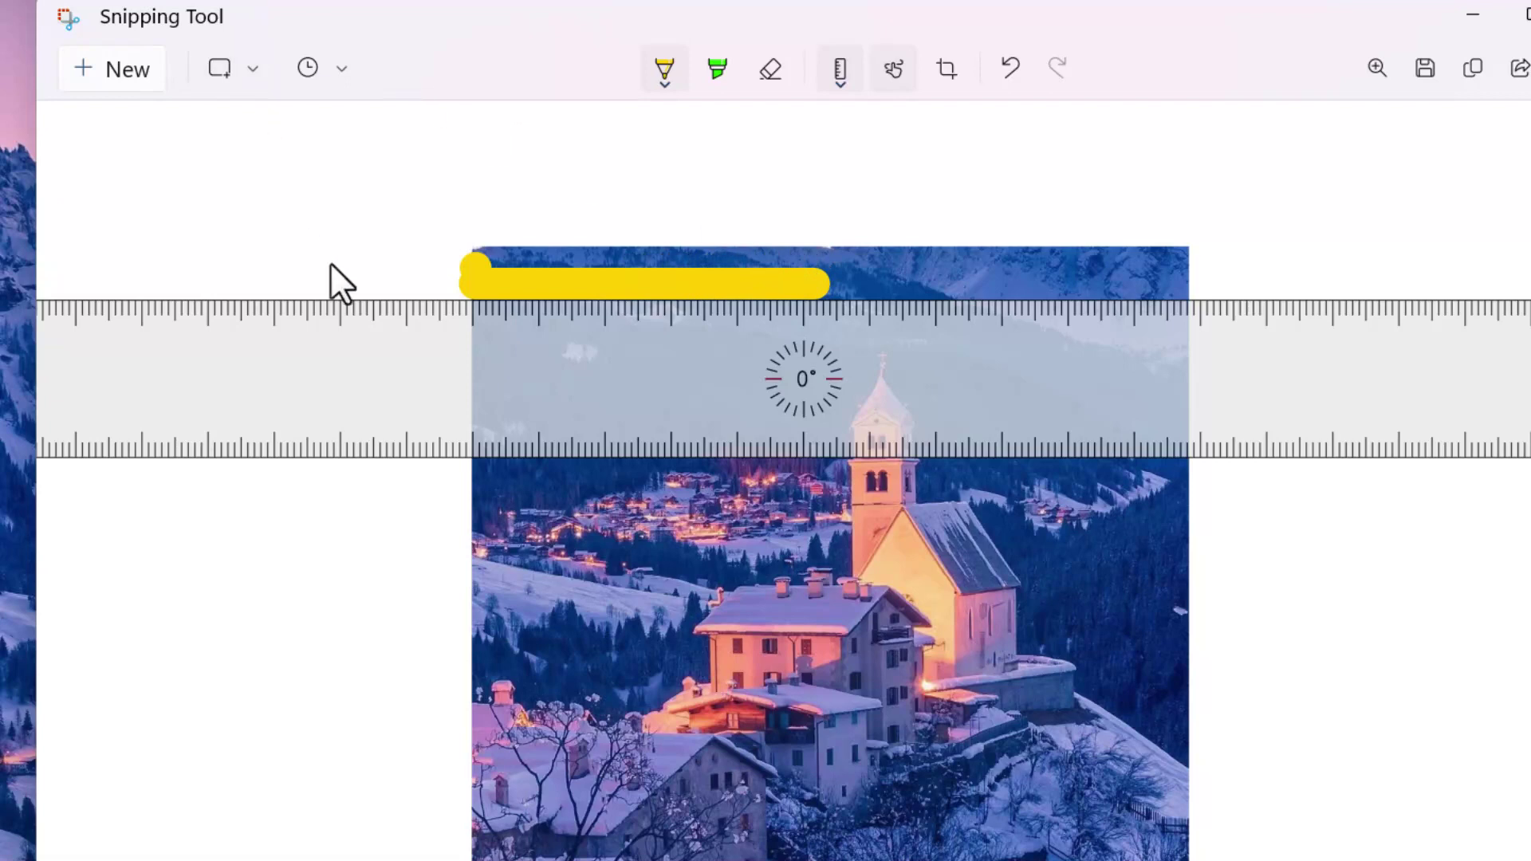
# Move the ruler lower and draw a second straight yellow line to the photo's right edge.
pyautogui.moveTo(634, 383)
pyautogui.mouseDown()
pyautogui.moveTo(662, 475)
pyautogui.moveTo(621, 472)
pyautogui.mouseUp()
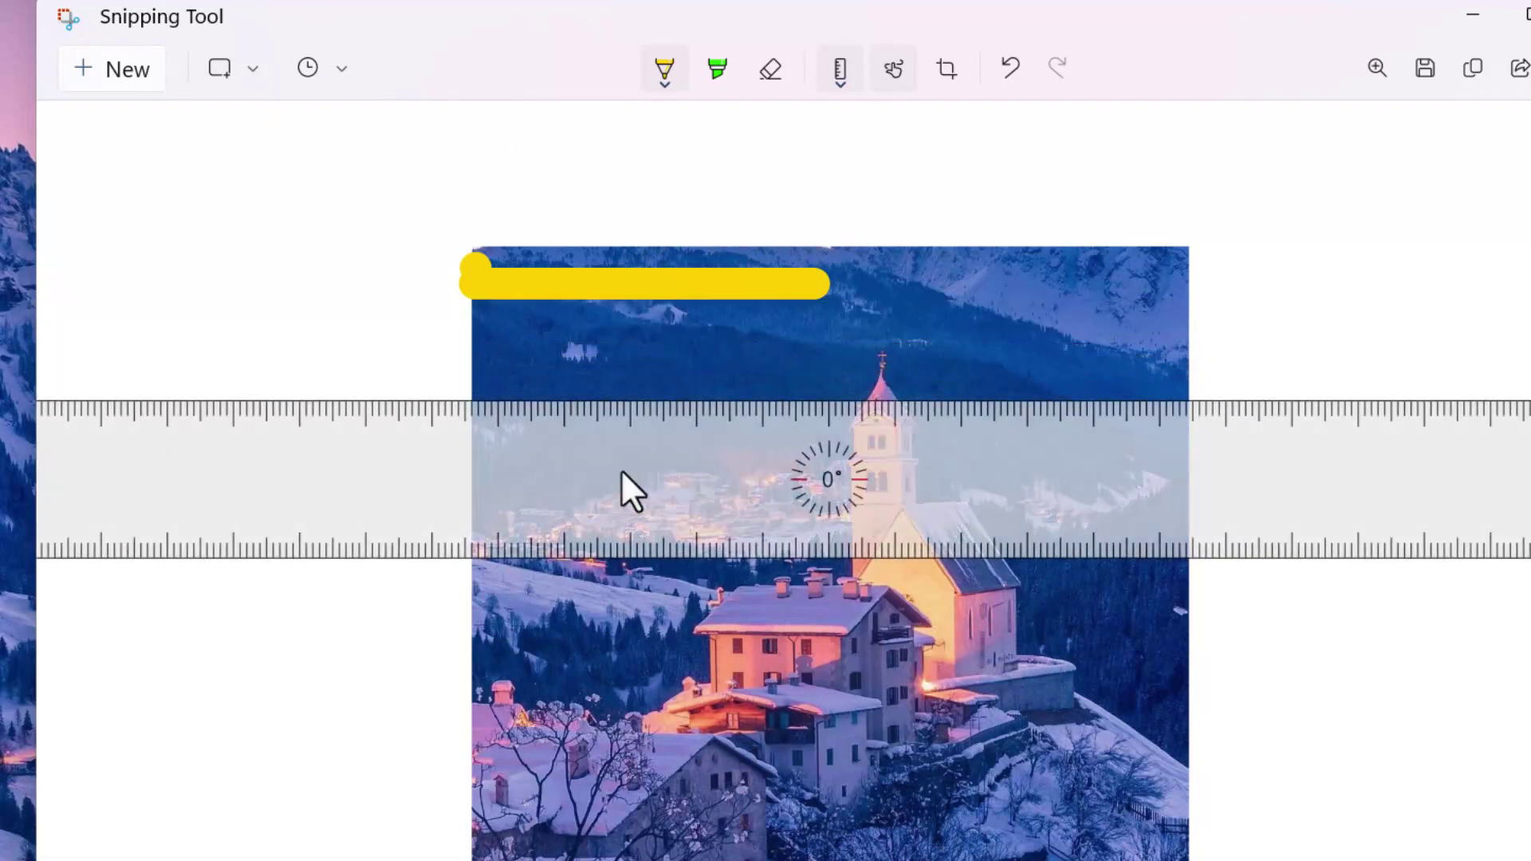
pyautogui.click(477, 384)
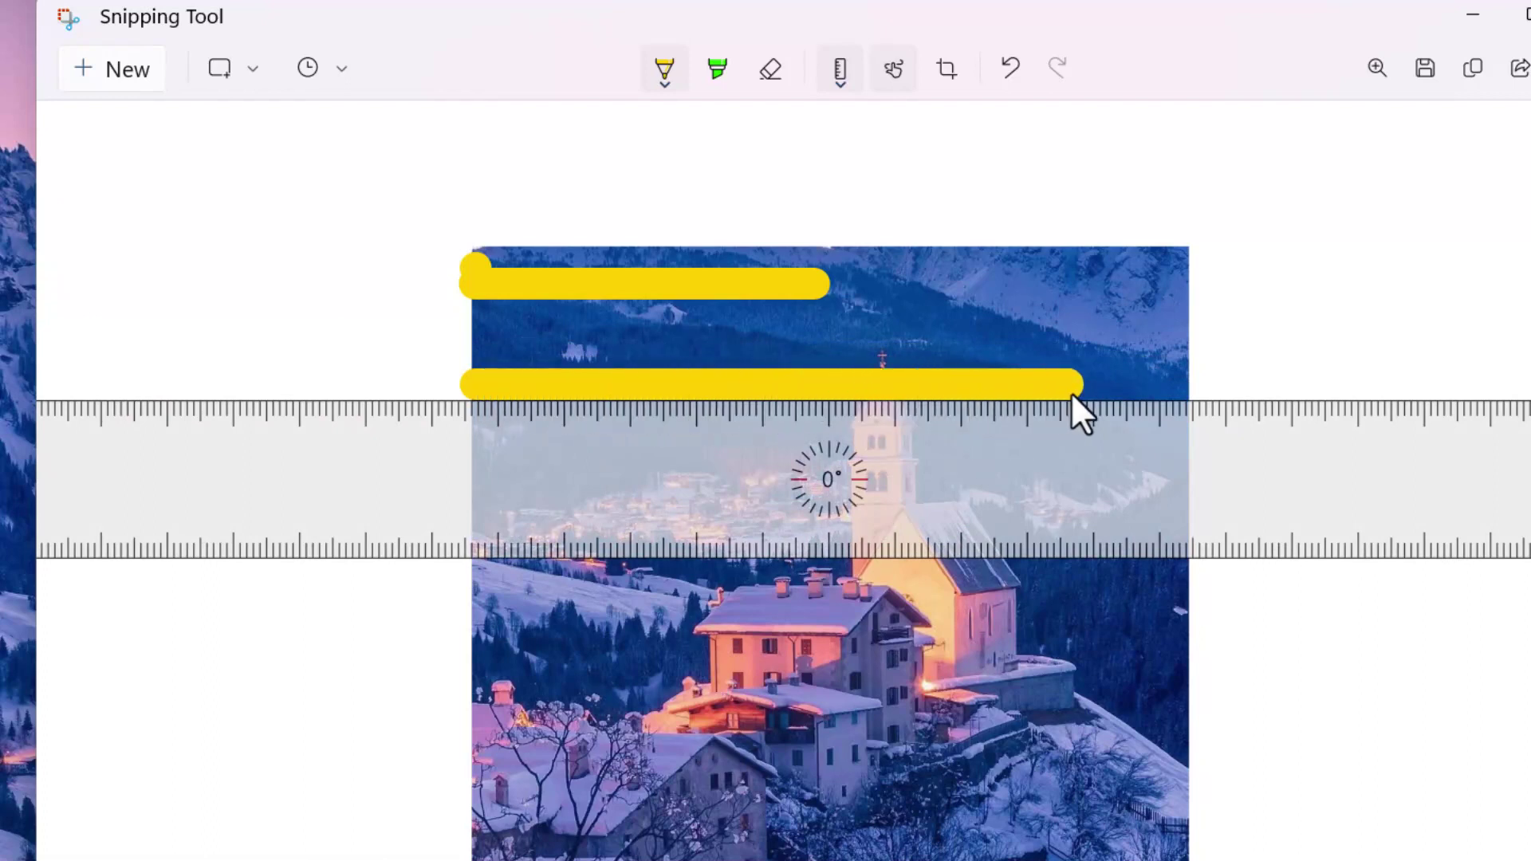
pyautogui.moveTo(1157, 396); pyautogui.dragTo(1177, 385)
pyautogui.moveTo(805, 500); pyautogui.dragTo(820, 516)
# Rotate the ruler to 42° and shift it down and to the right.
pyautogui.scroll(-1, 820, 517)
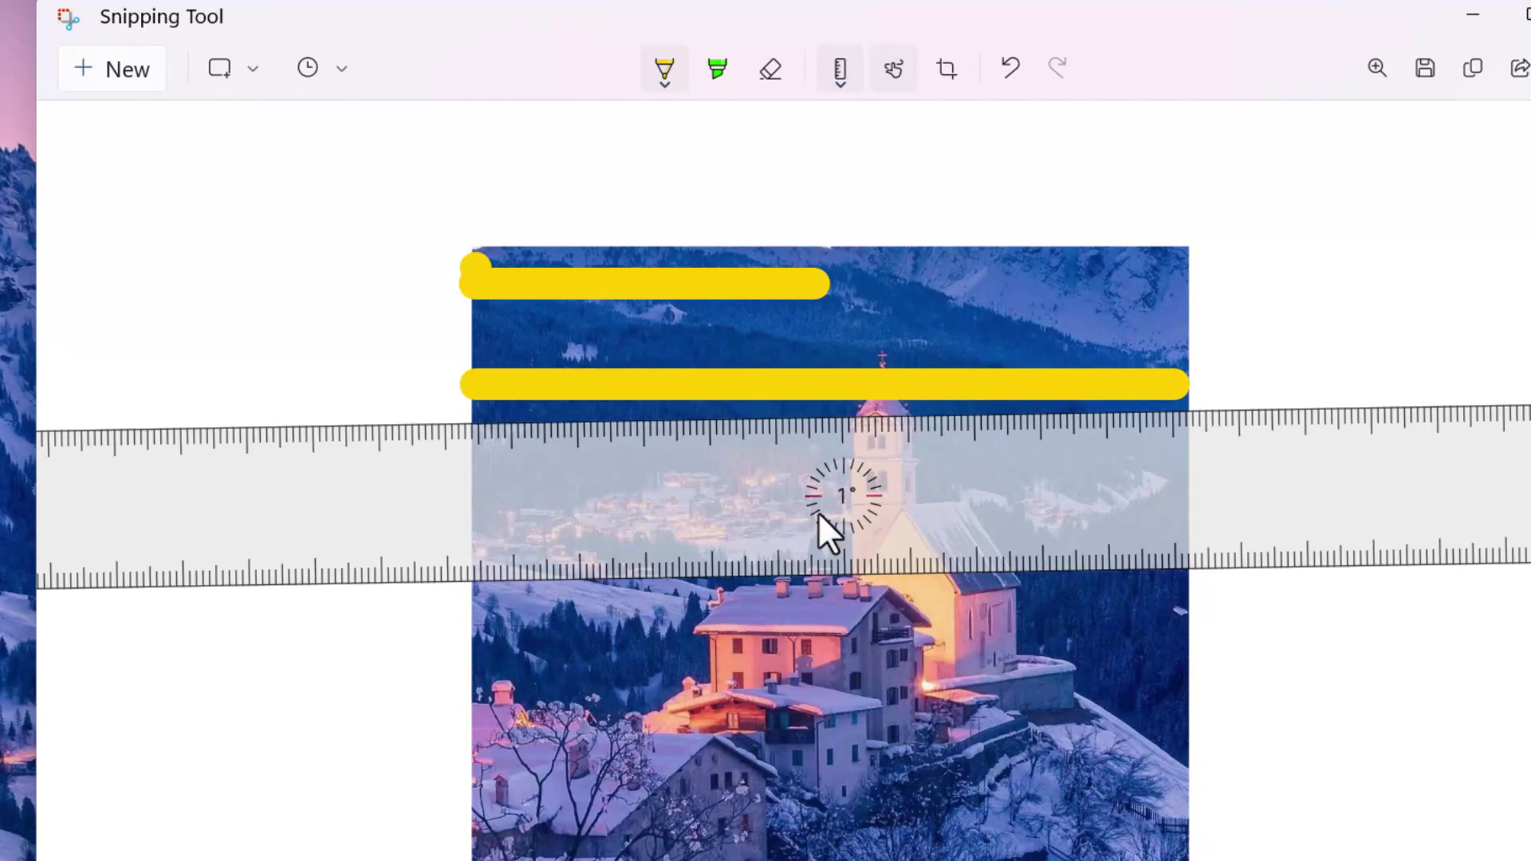
pyautogui.scroll(-11, 820, 515)
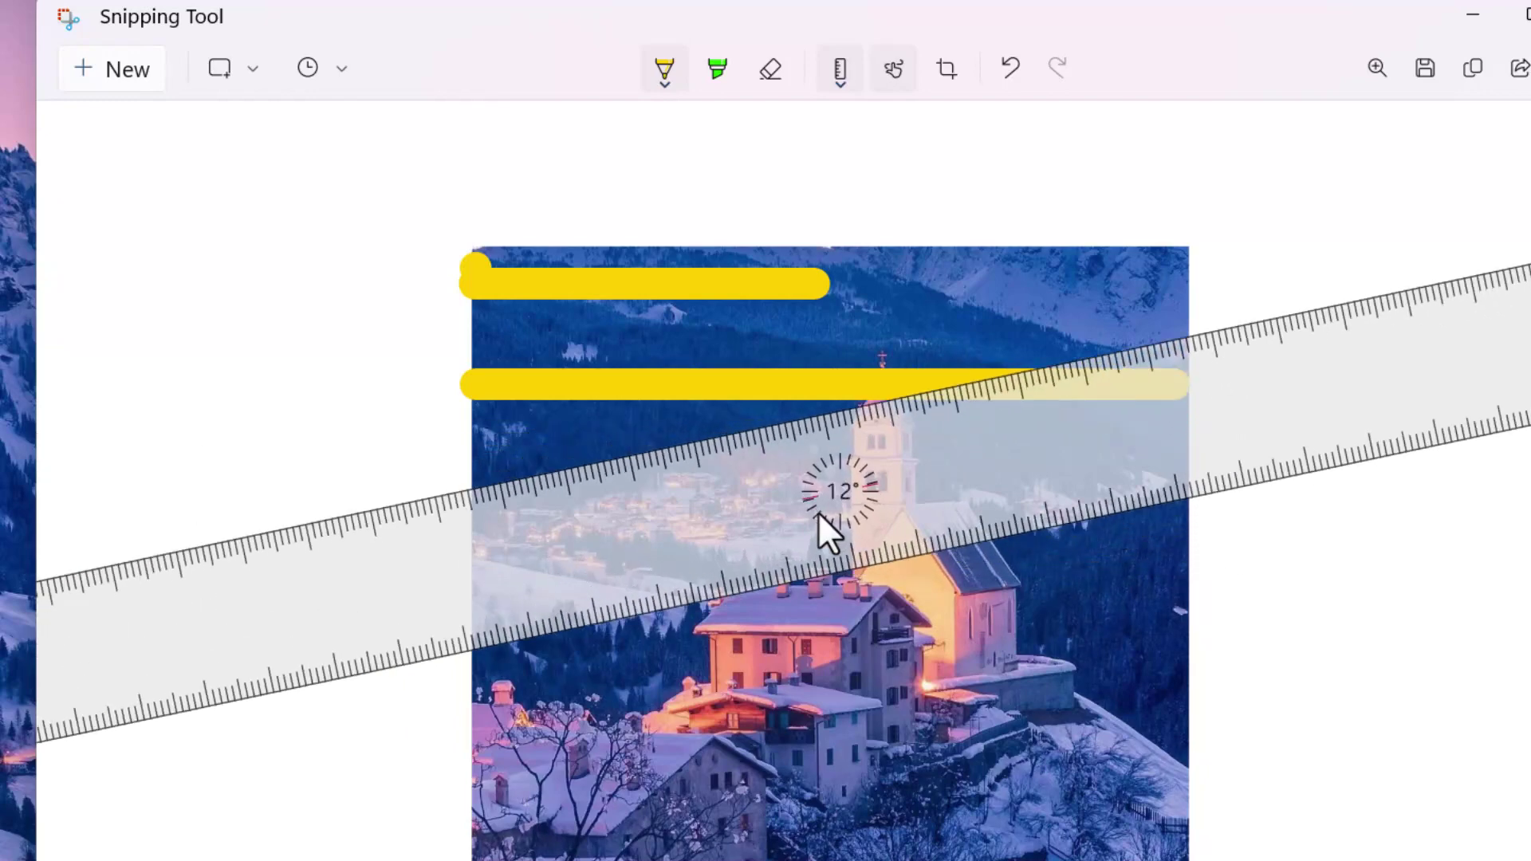
pyautogui.scroll(-20, 818, 512)
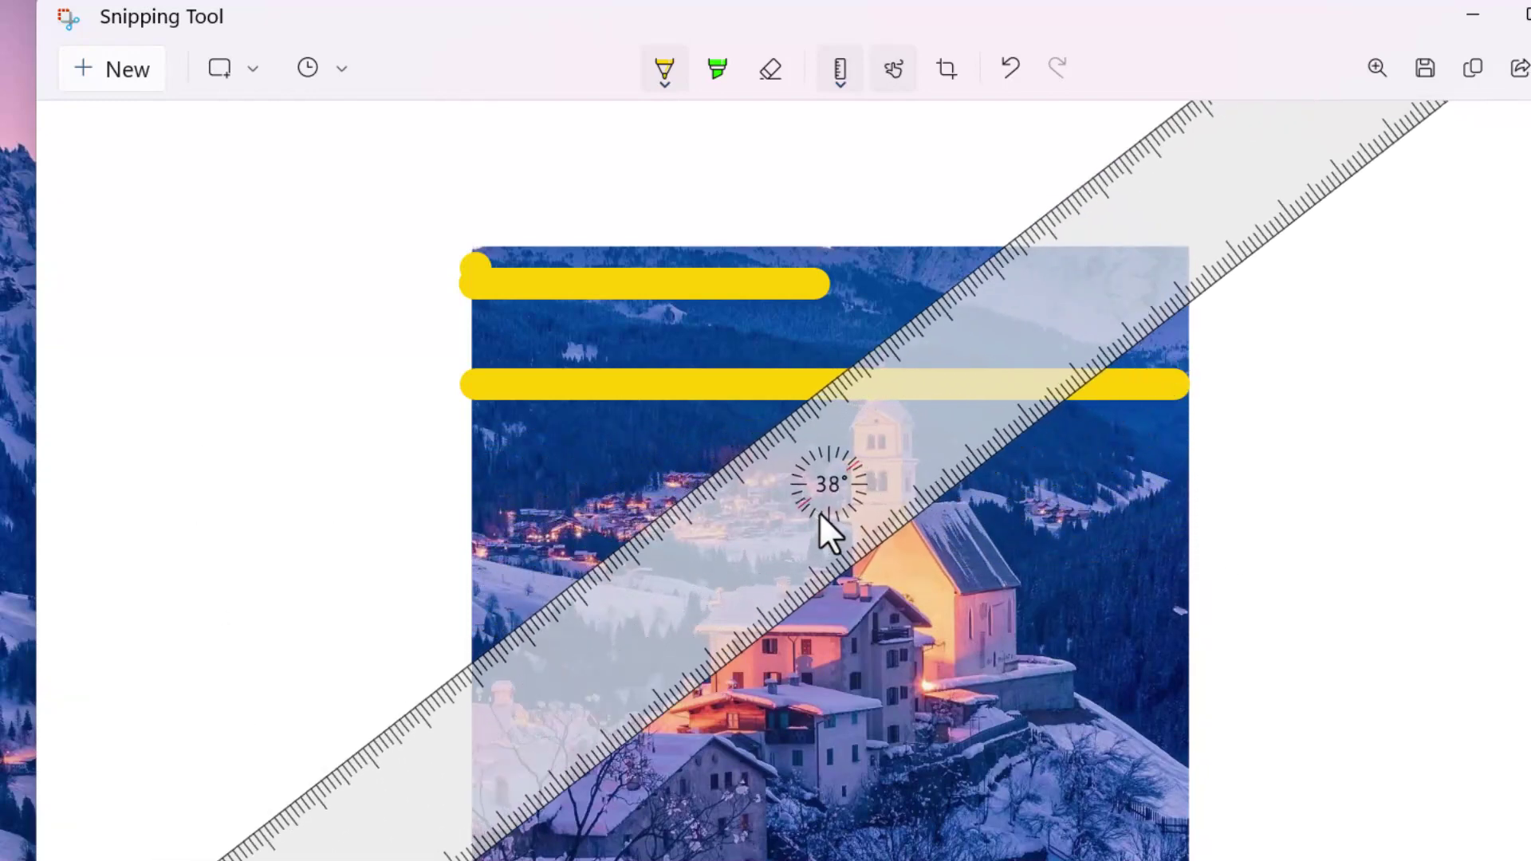
pyautogui.moveTo(812, 435); pyautogui.dragTo(894, 485)
pyautogui.scroll(-2, 893, 486)
pyautogui.scroll(-5, 893, 498)
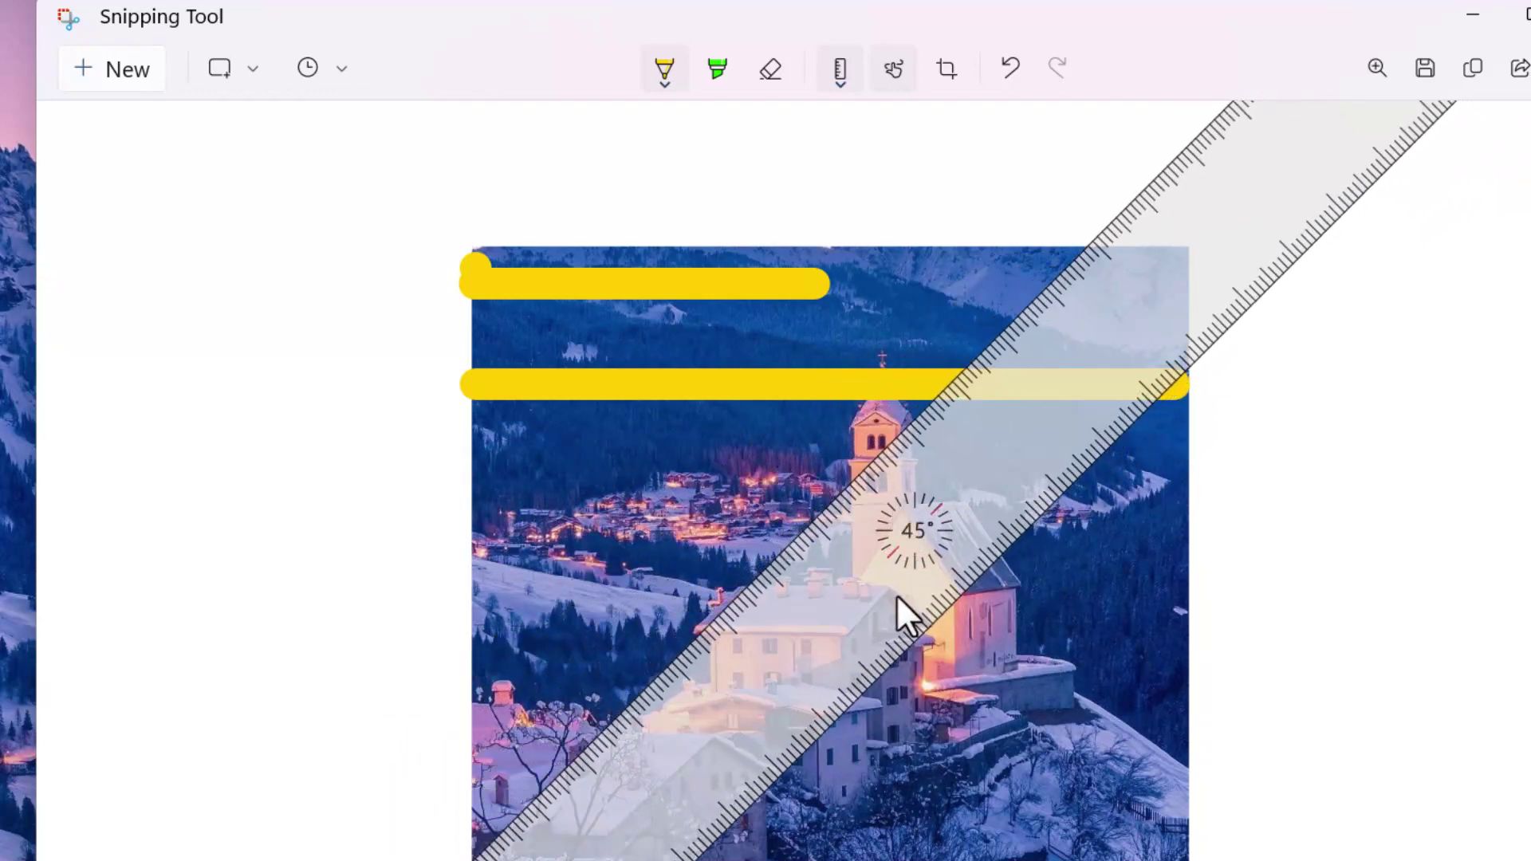
pyautogui.moveTo(896, 595); pyautogui.dragTo(936, 585)
pyautogui.scroll(3, 968, 620)
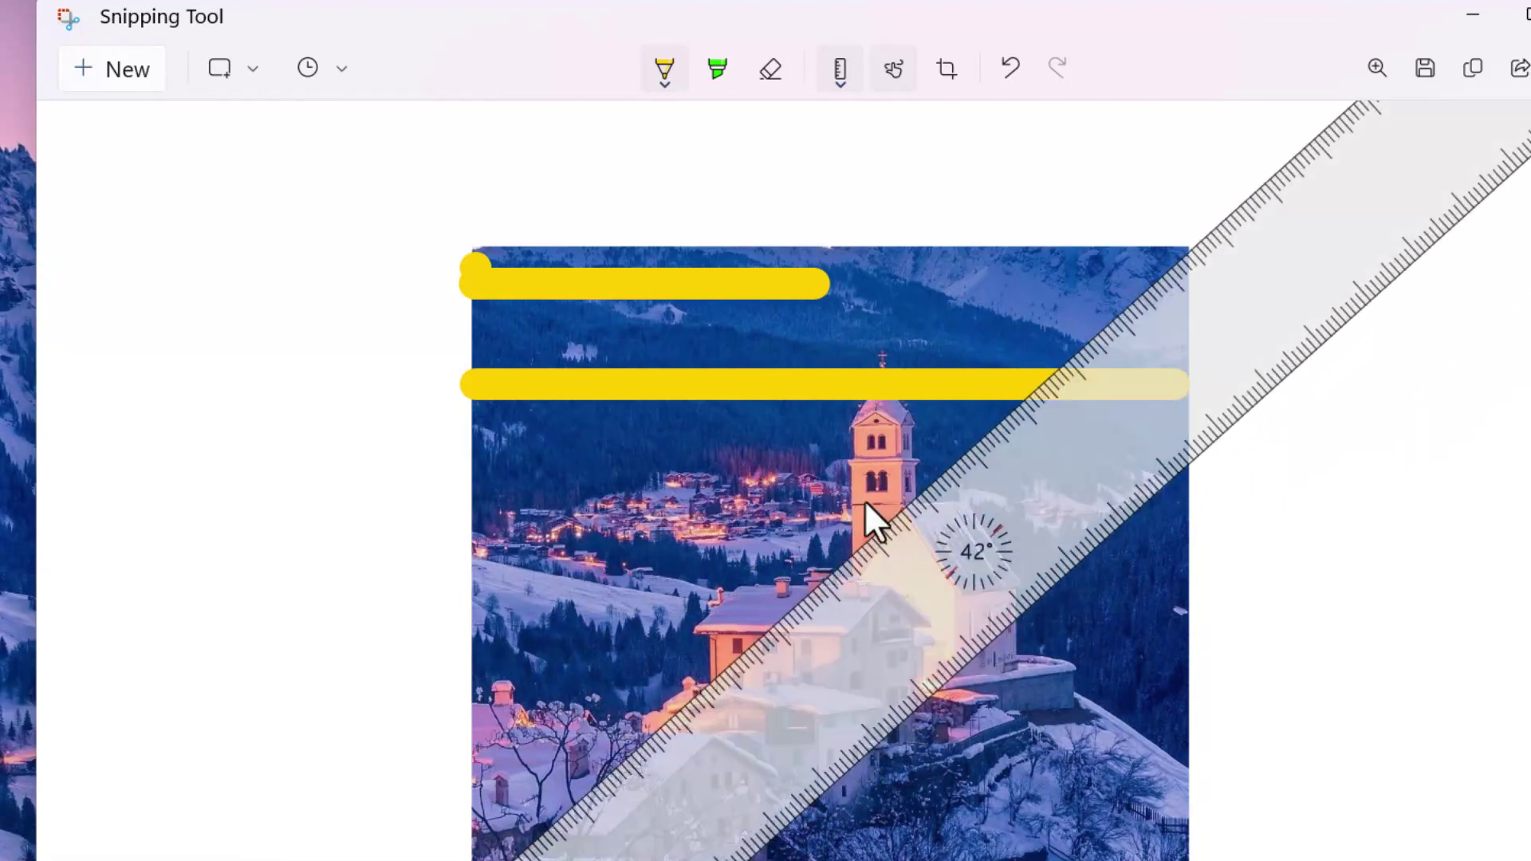
# Switch the pen colour to red and draw a red line along the tilted ruler.
pyautogui.click(664, 85)
pyautogui.click(565, 259)
pyautogui.moveTo(479, 858)
pyautogui.mouseDown()
pyautogui.moveTo(683, 677)
pyautogui.moveTo(1038, 274)
pyautogui.moveTo(1116, 215)
pyautogui.mouseUp()
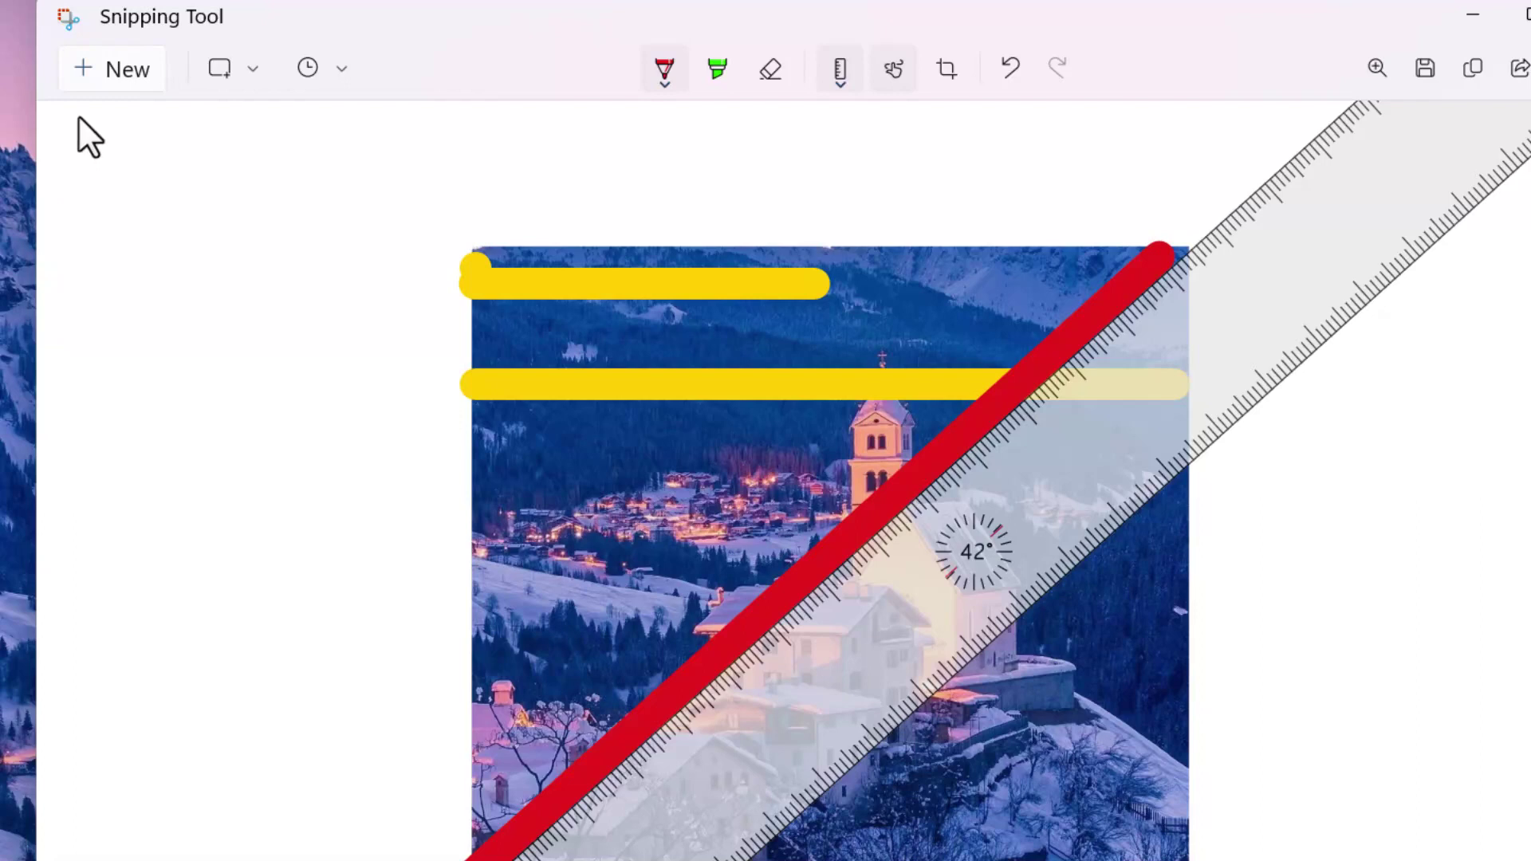
# Erase all ink, then swap the ruler for the protractor and move it off the photo.
pyautogui.click(767, 75)
pyautogui.click(757, 131)
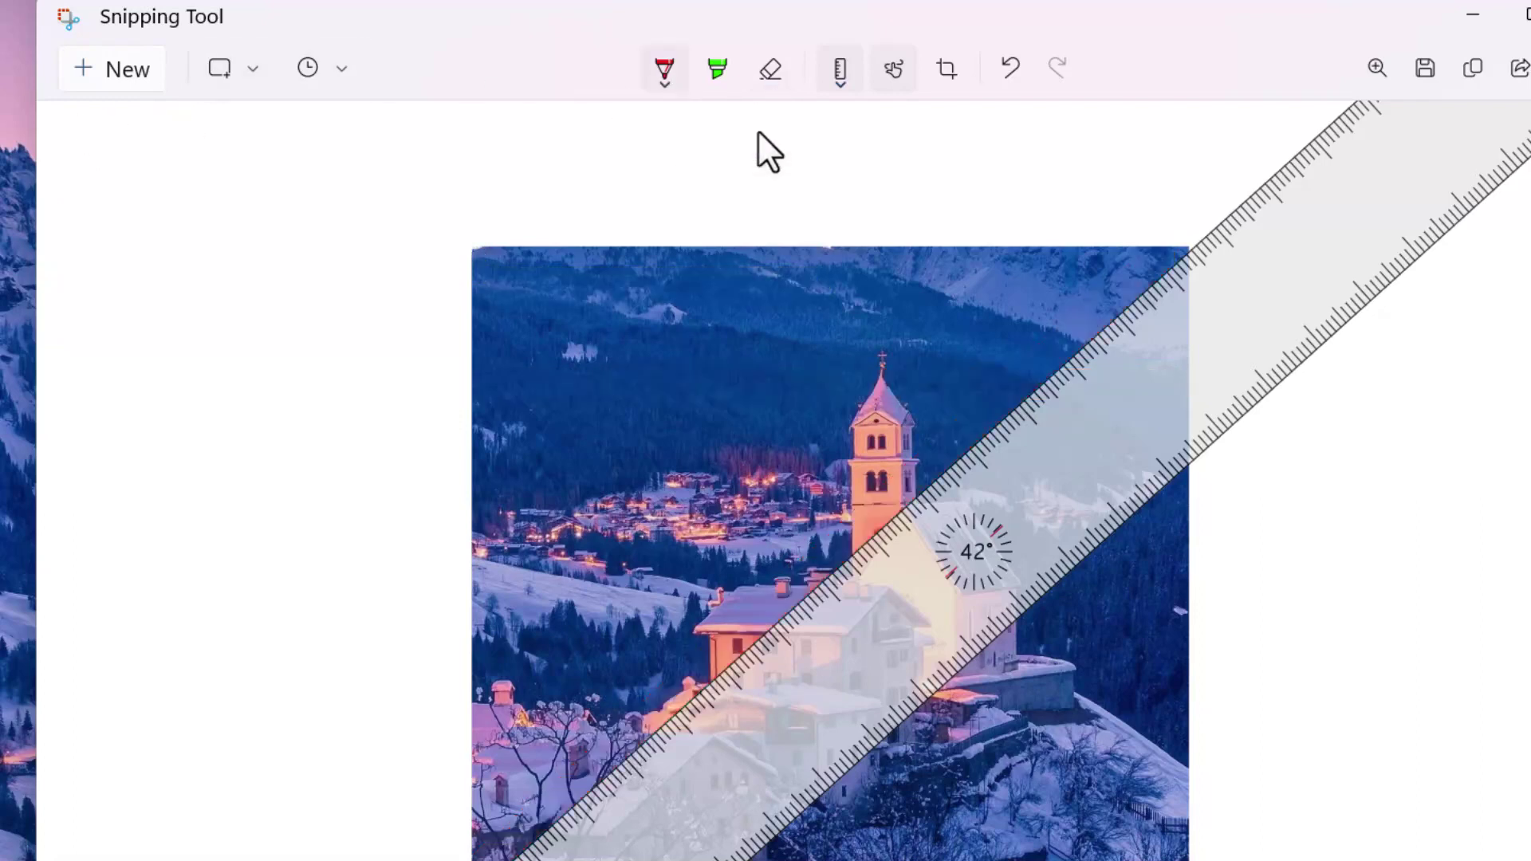
pyautogui.click(839, 76)
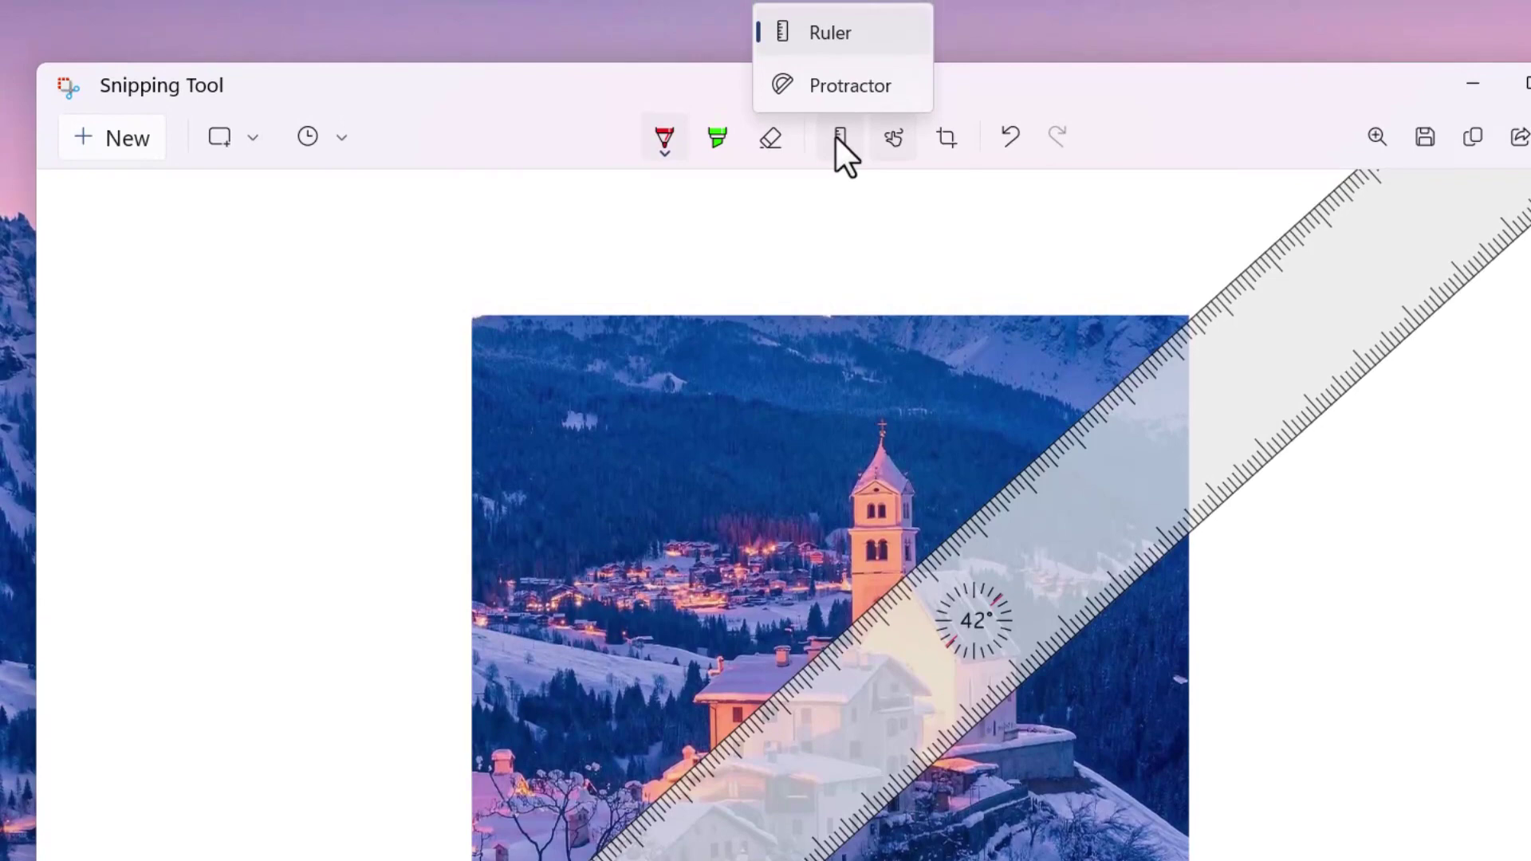
pyautogui.click(864, 81)
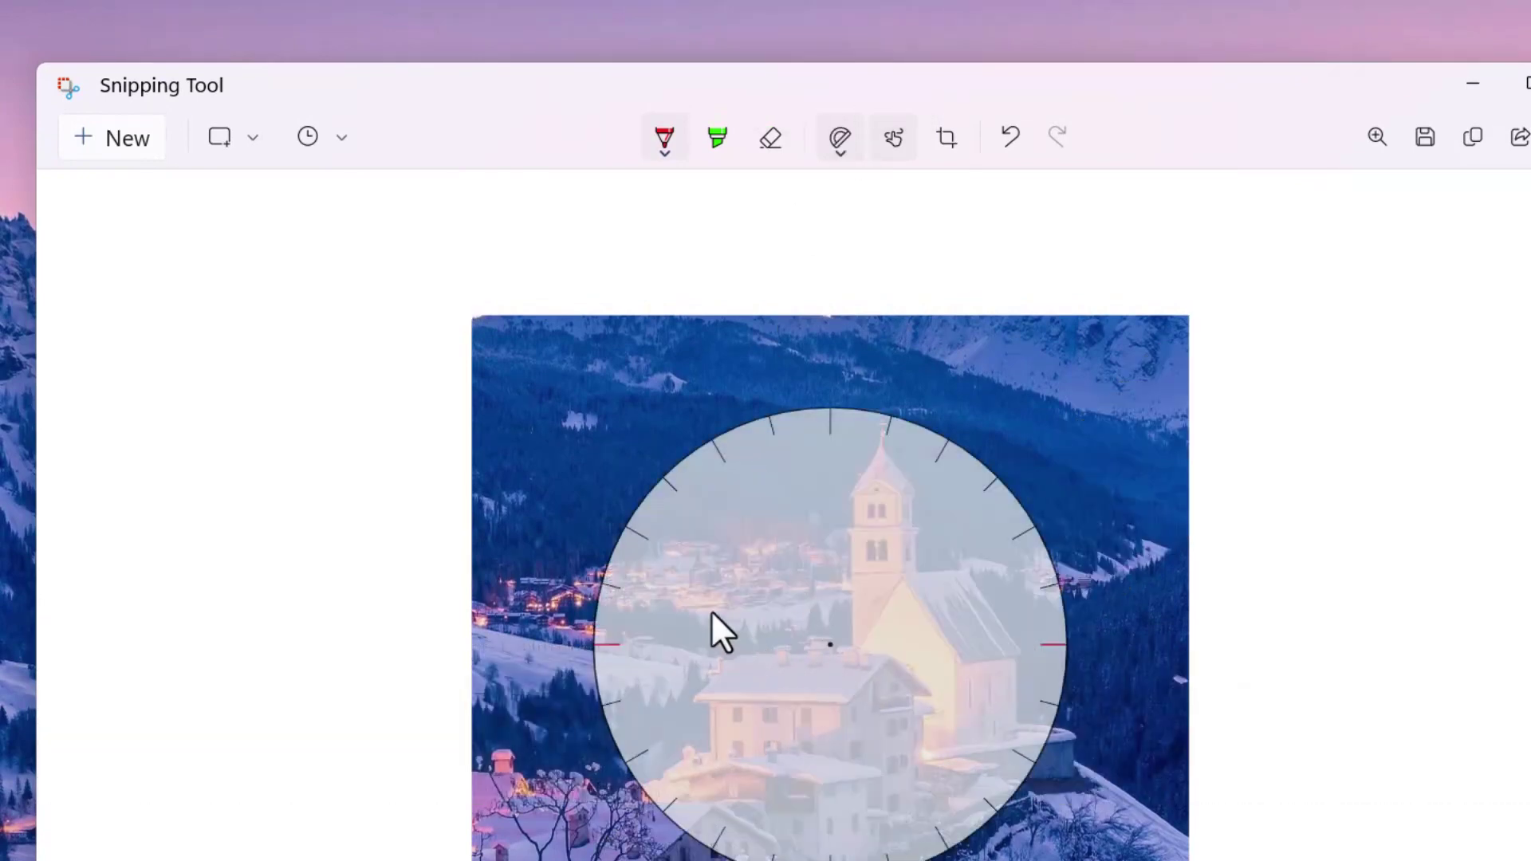
pyautogui.moveTo(711, 612); pyautogui.dragTo(696, 529)
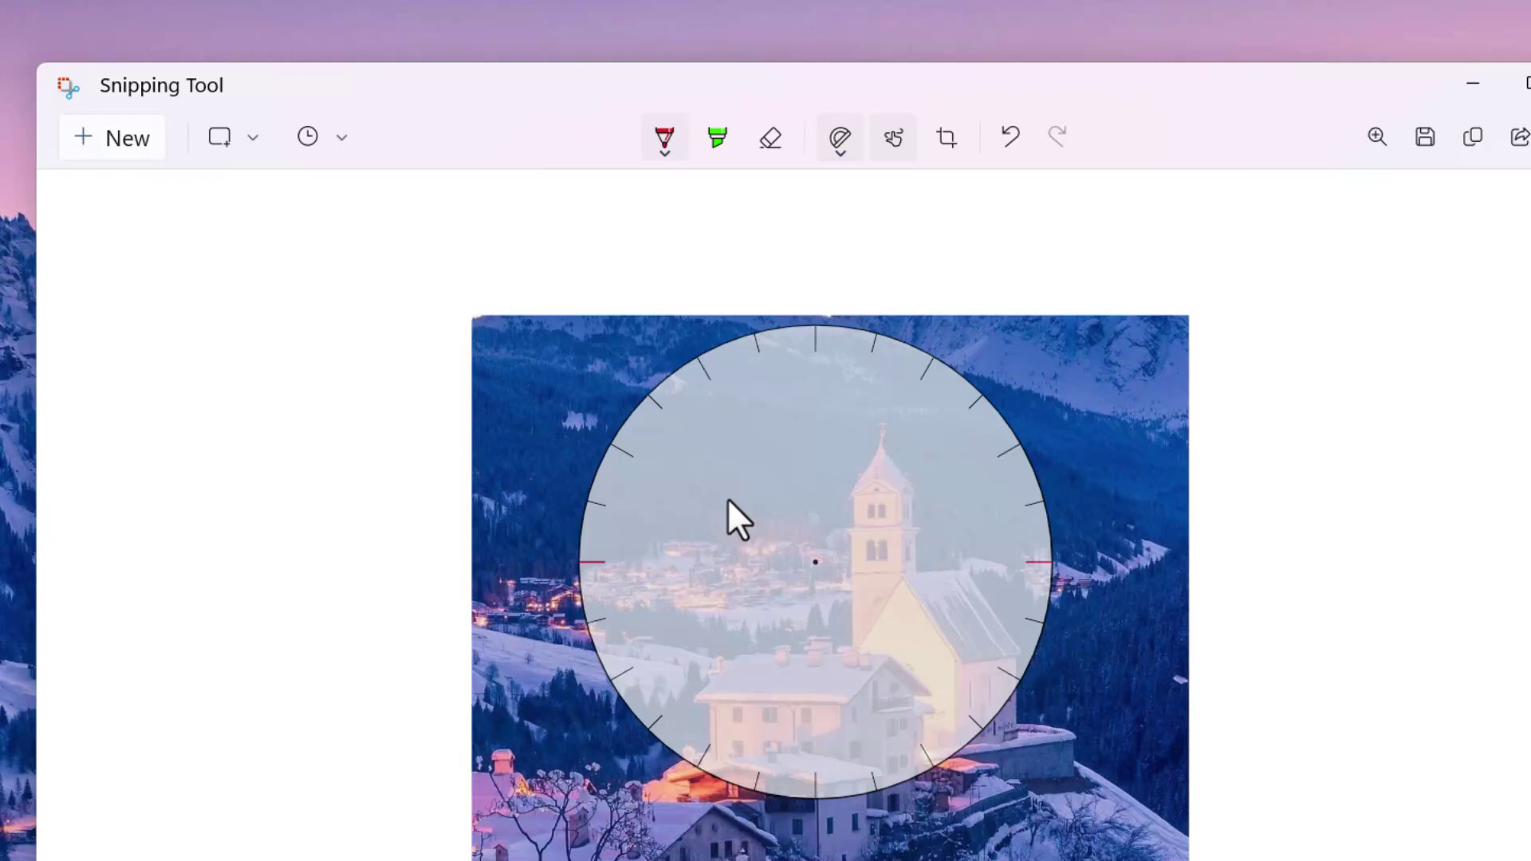
pyautogui.hotkey('ctrl', 'z')
pyautogui.moveTo(852, 376); pyautogui.dragTo(136, 468)
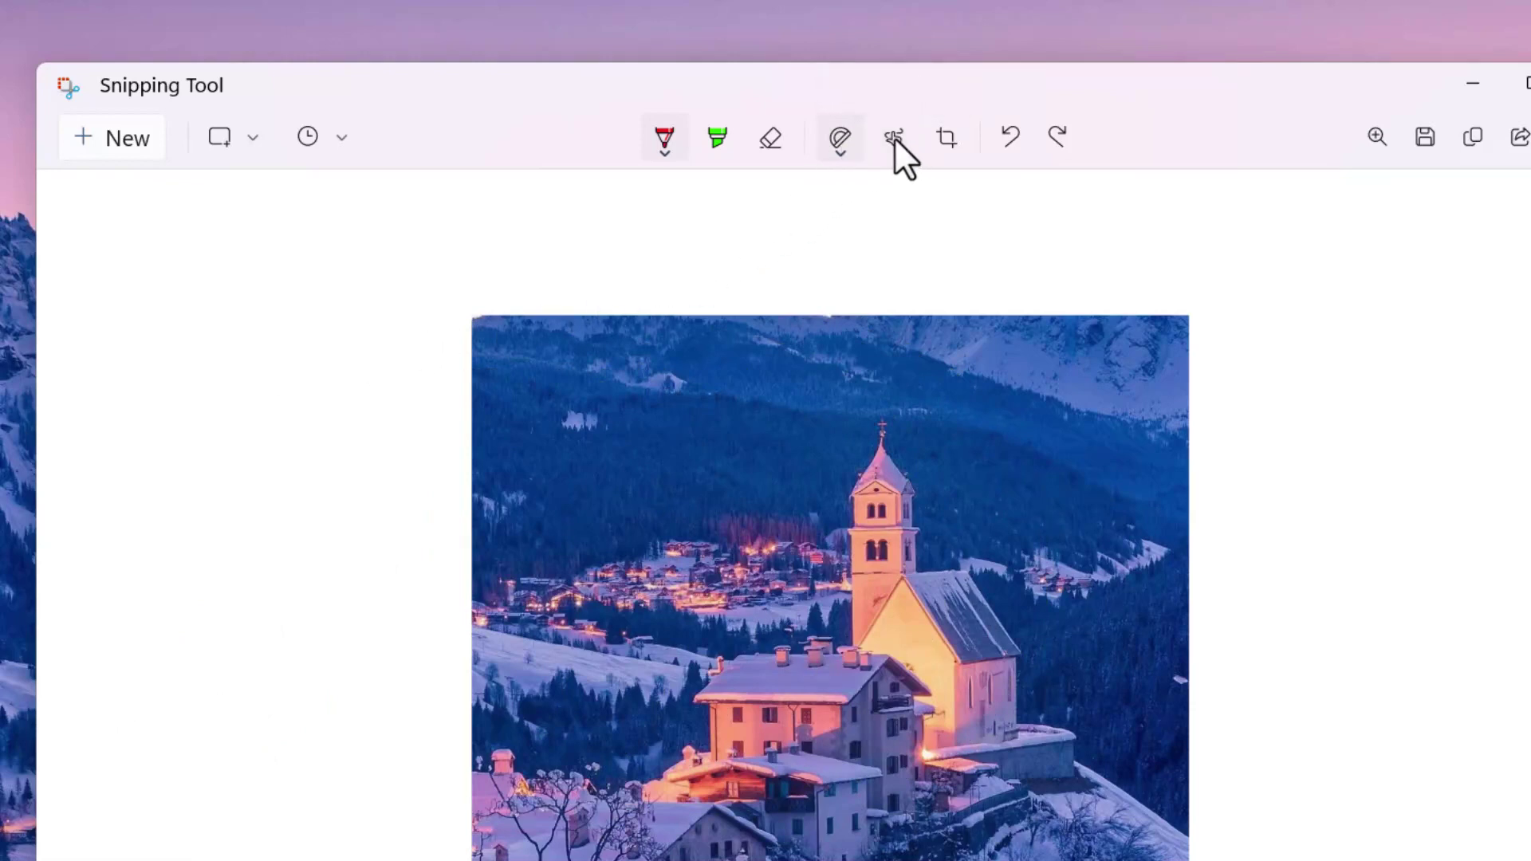
pyautogui.moveTo(896, 314); pyautogui.dragTo(951, 394)
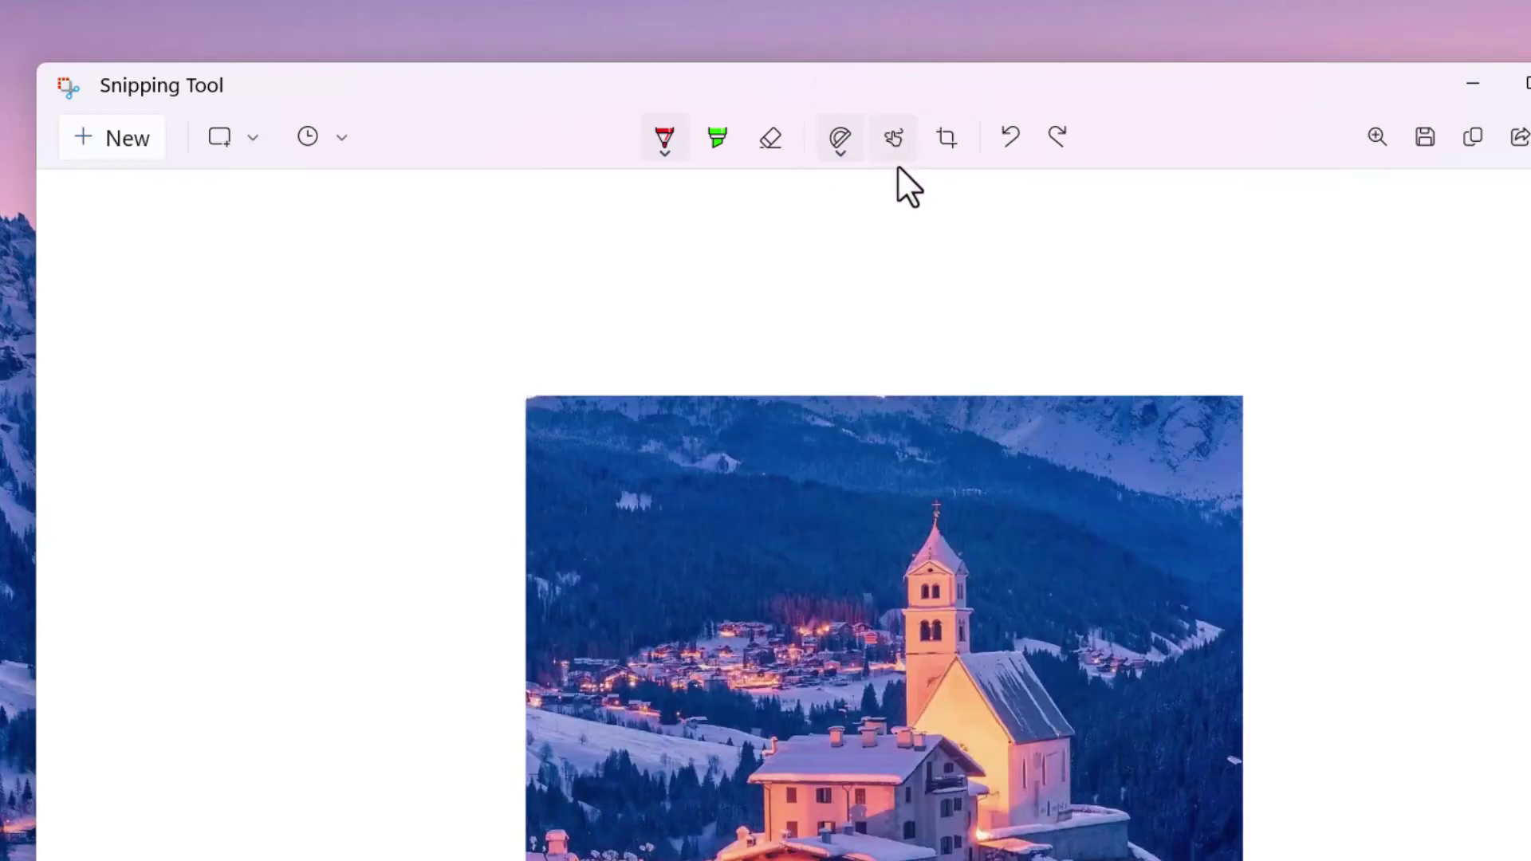
pyautogui.moveTo(391, 570)
pyautogui.mouseDown()
pyautogui.moveTo(439, 587)
pyautogui.moveTo(342, 702)
pyautogui.moveTo(445, 777)
pyautogui.moveTo(1053, 849)
pyautogui.mouseUp()
pyautogui.moveTo(722, 859)
pyautogui.mouseDown()
pyautogui.moveTo(606, 794)
pyautogui.moveTo(654, 860)
pyautogui.mouseUp()
pyautogui.moveTo(451, 813); pyautogui.dragTo(602, 859)
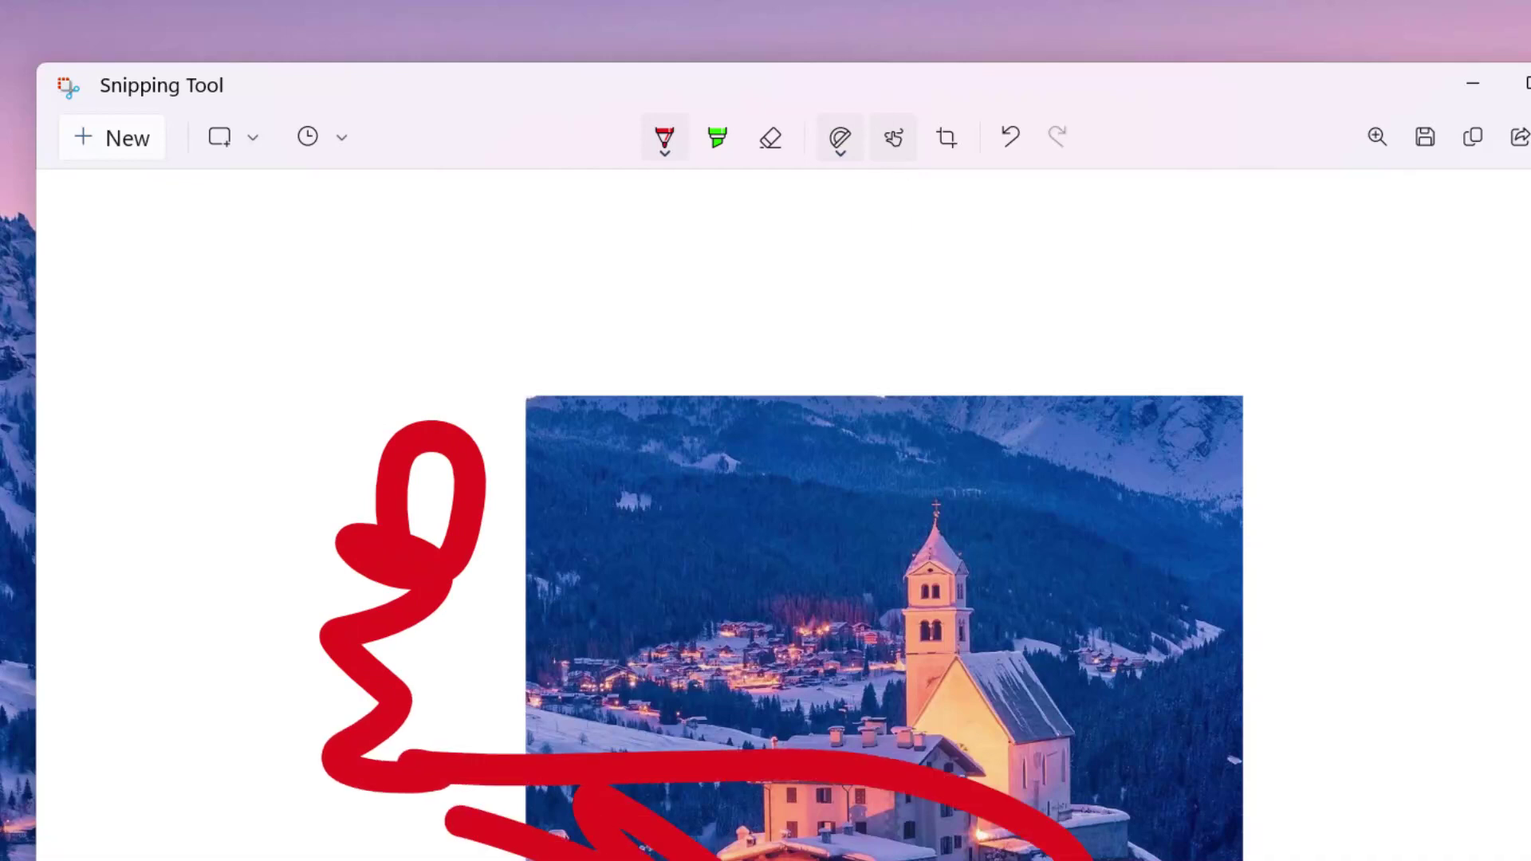
pyautogui.click(765, 149)
pyautogui.click(766, 148)
pyautogui.click(775, 201)
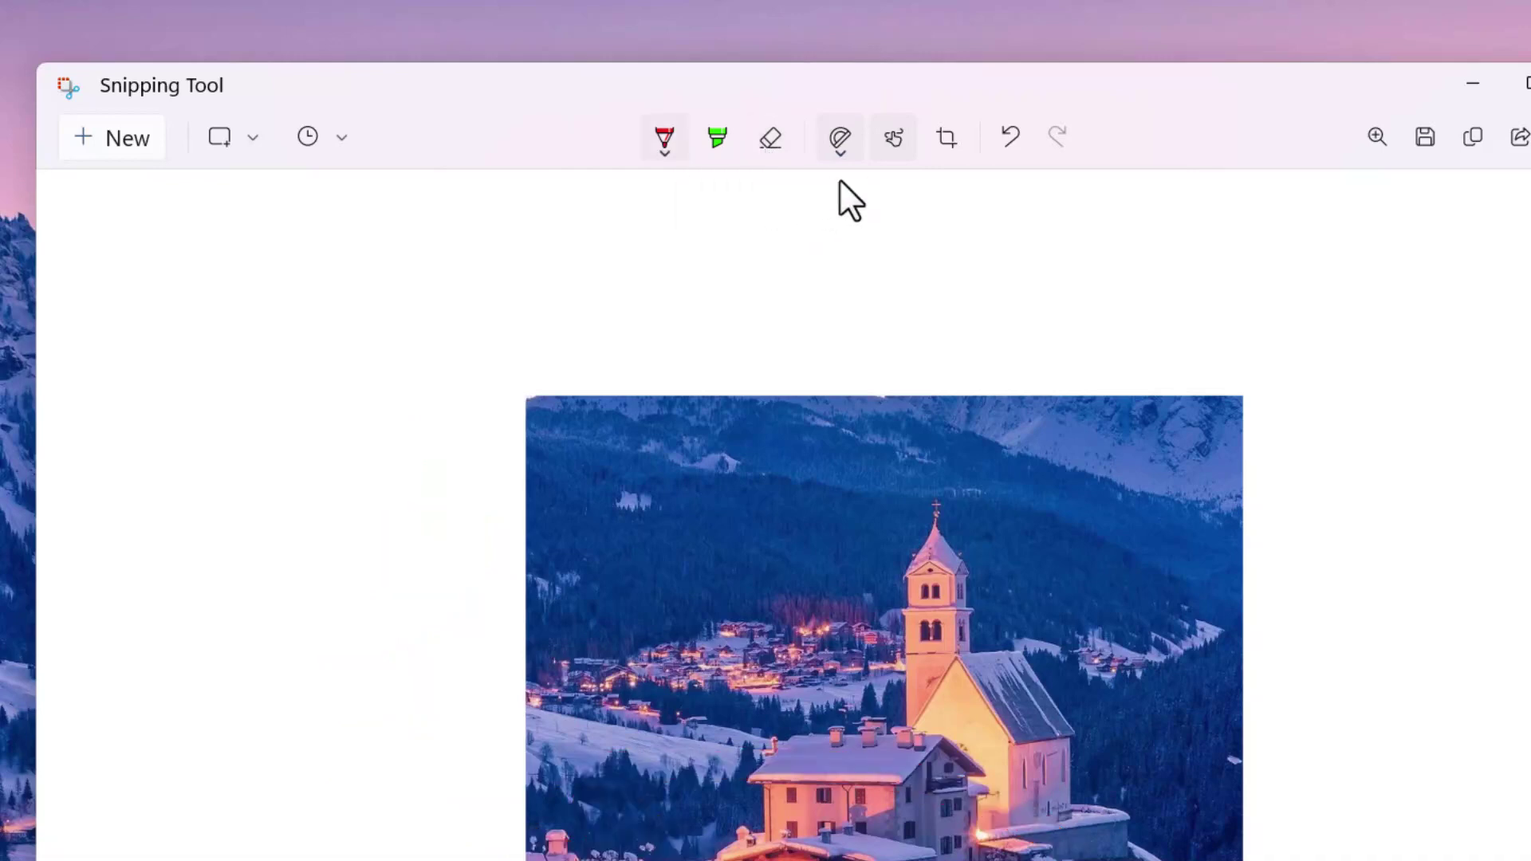
pyautogui.click(949, 150)
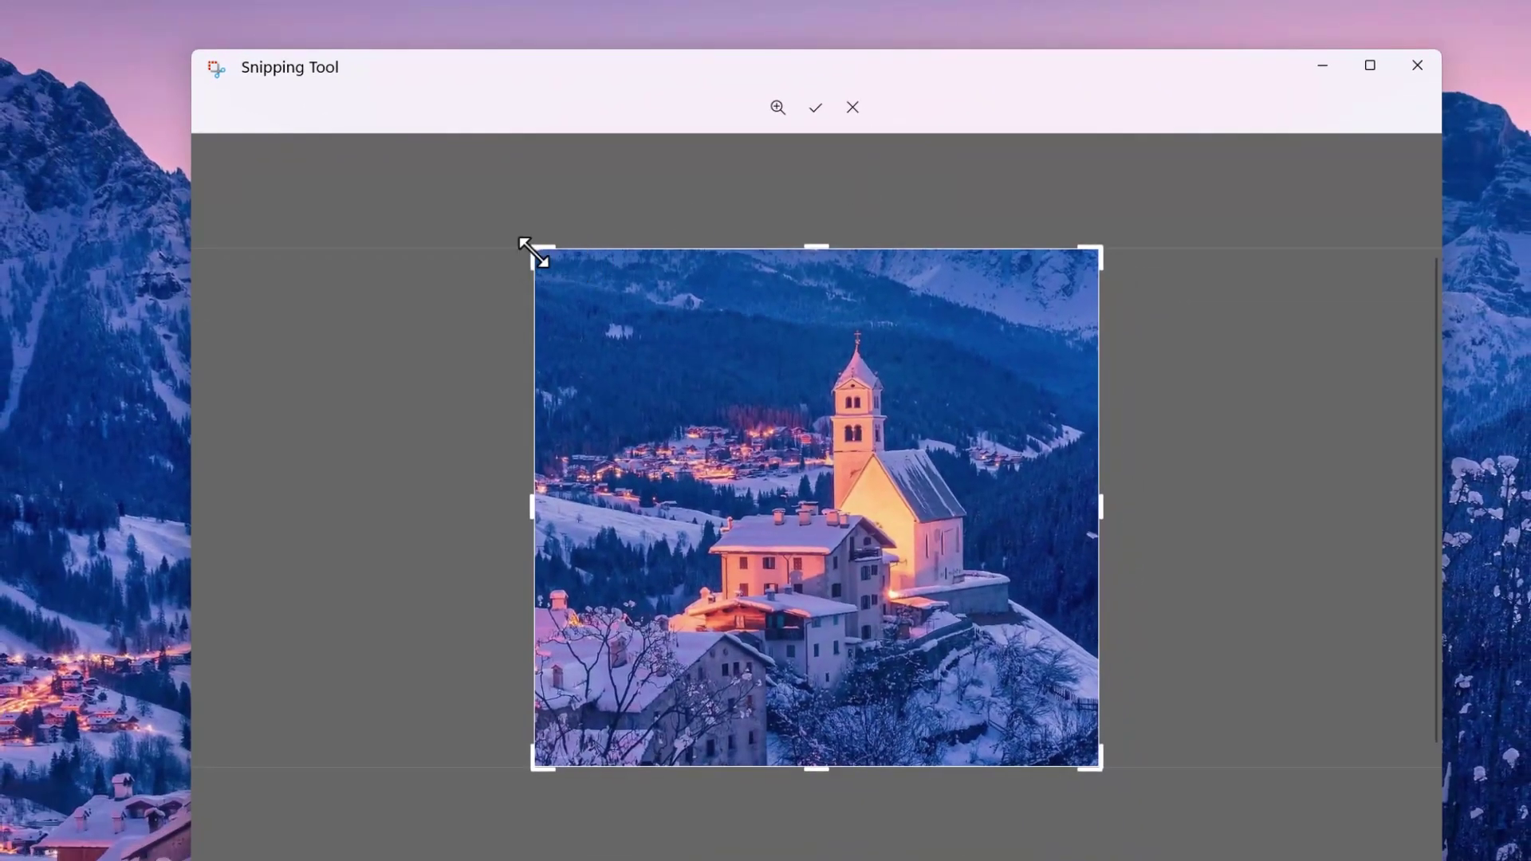
pyautogui.moveTo(523, 239); pyautogui.dragTo(666, 309)
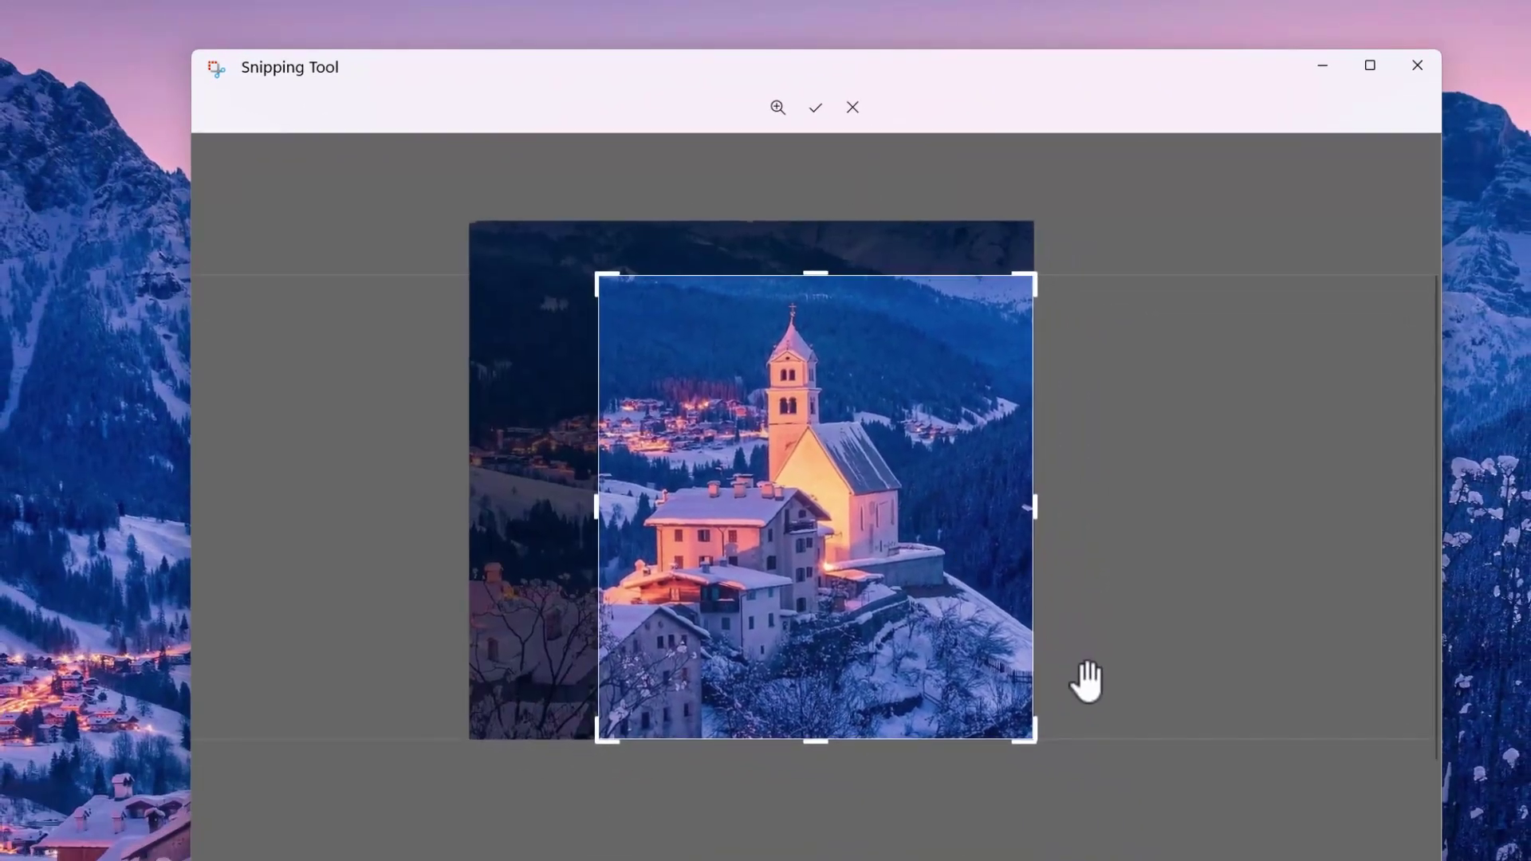
pyautogui.moveTo(1032, 736); pyautogui.dragTo(961, 662)
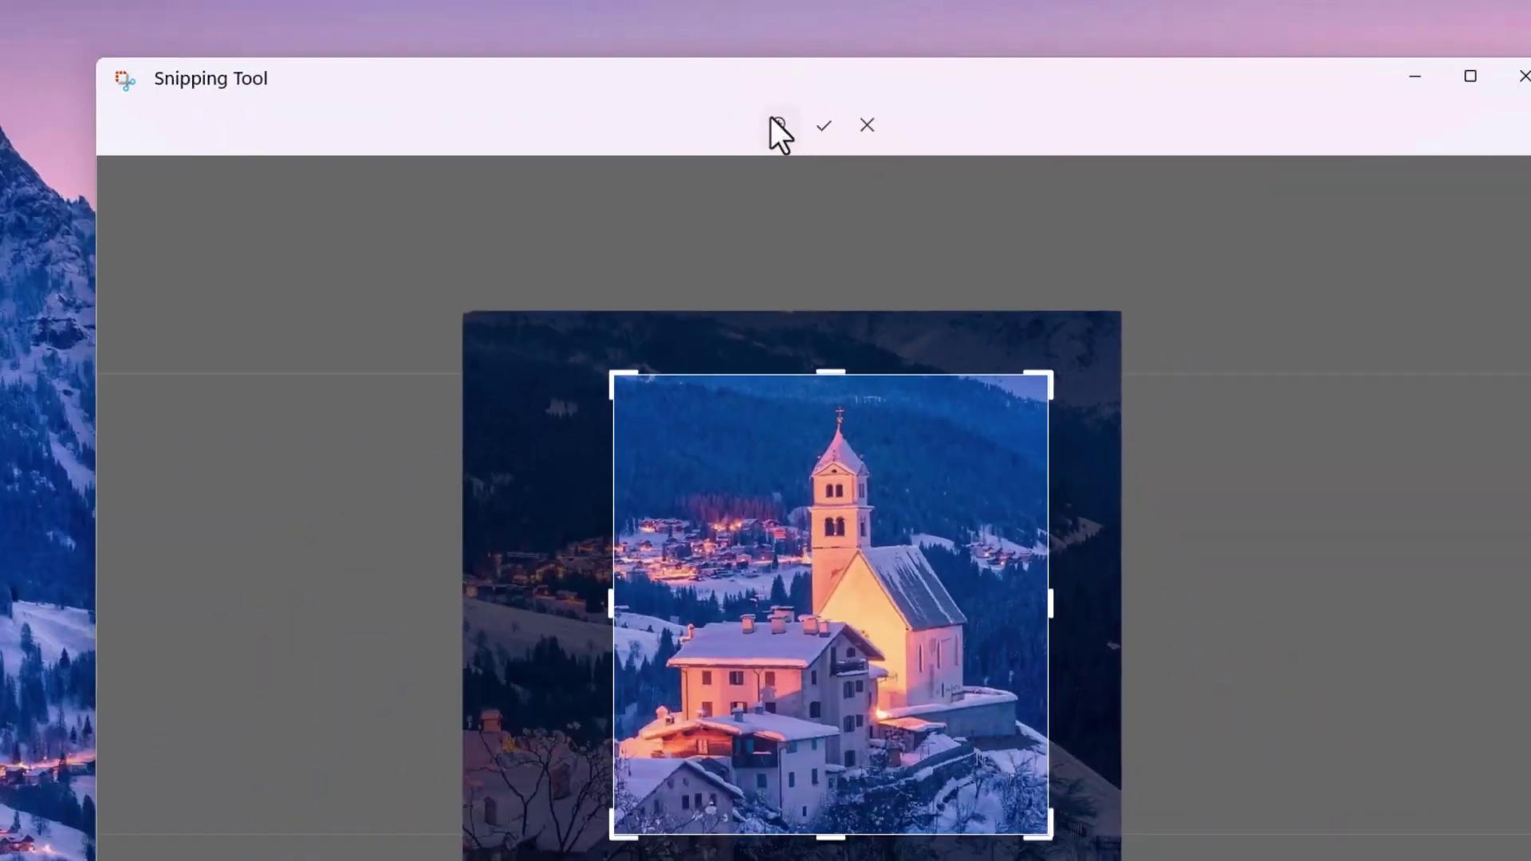
pyautogui.click(788, 237)
pyautogui.moveTo(653, 226); pyautogui.dragTo(710, 227)
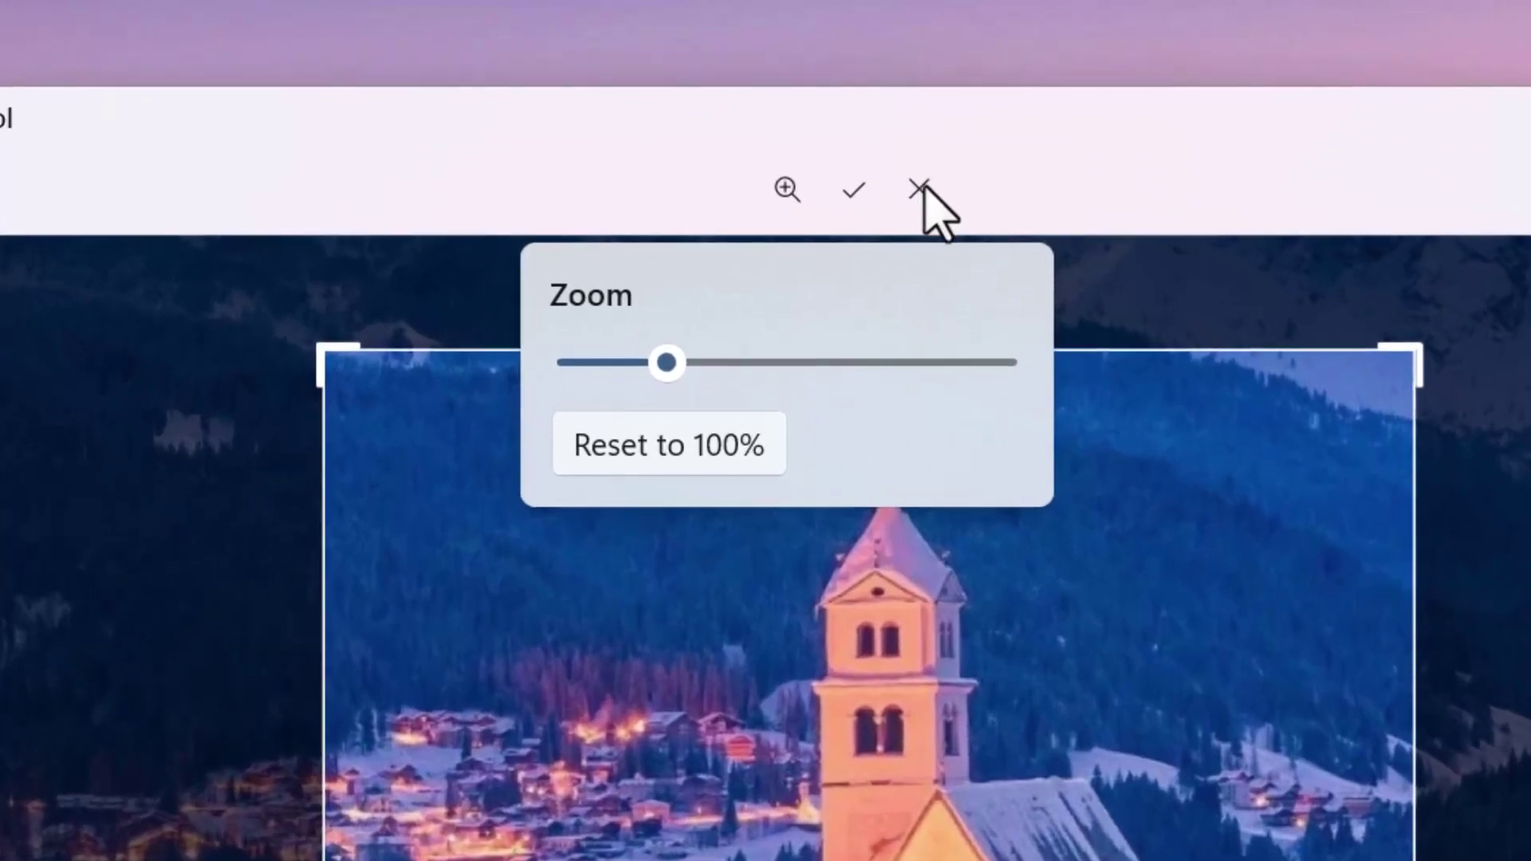
pyautogui.click(922, 190)
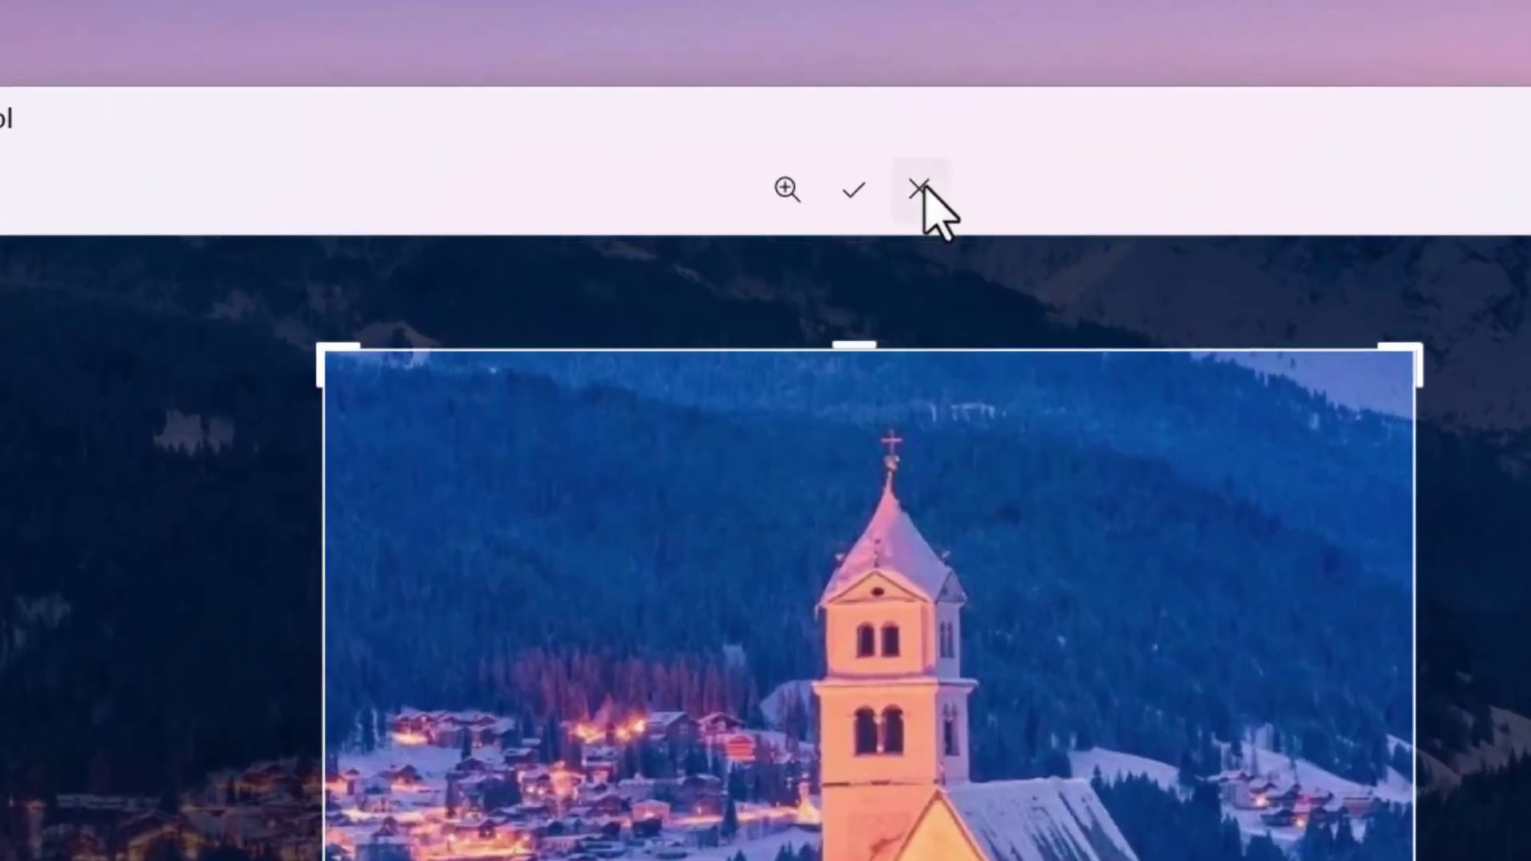
pyautogui.click(922, 190)
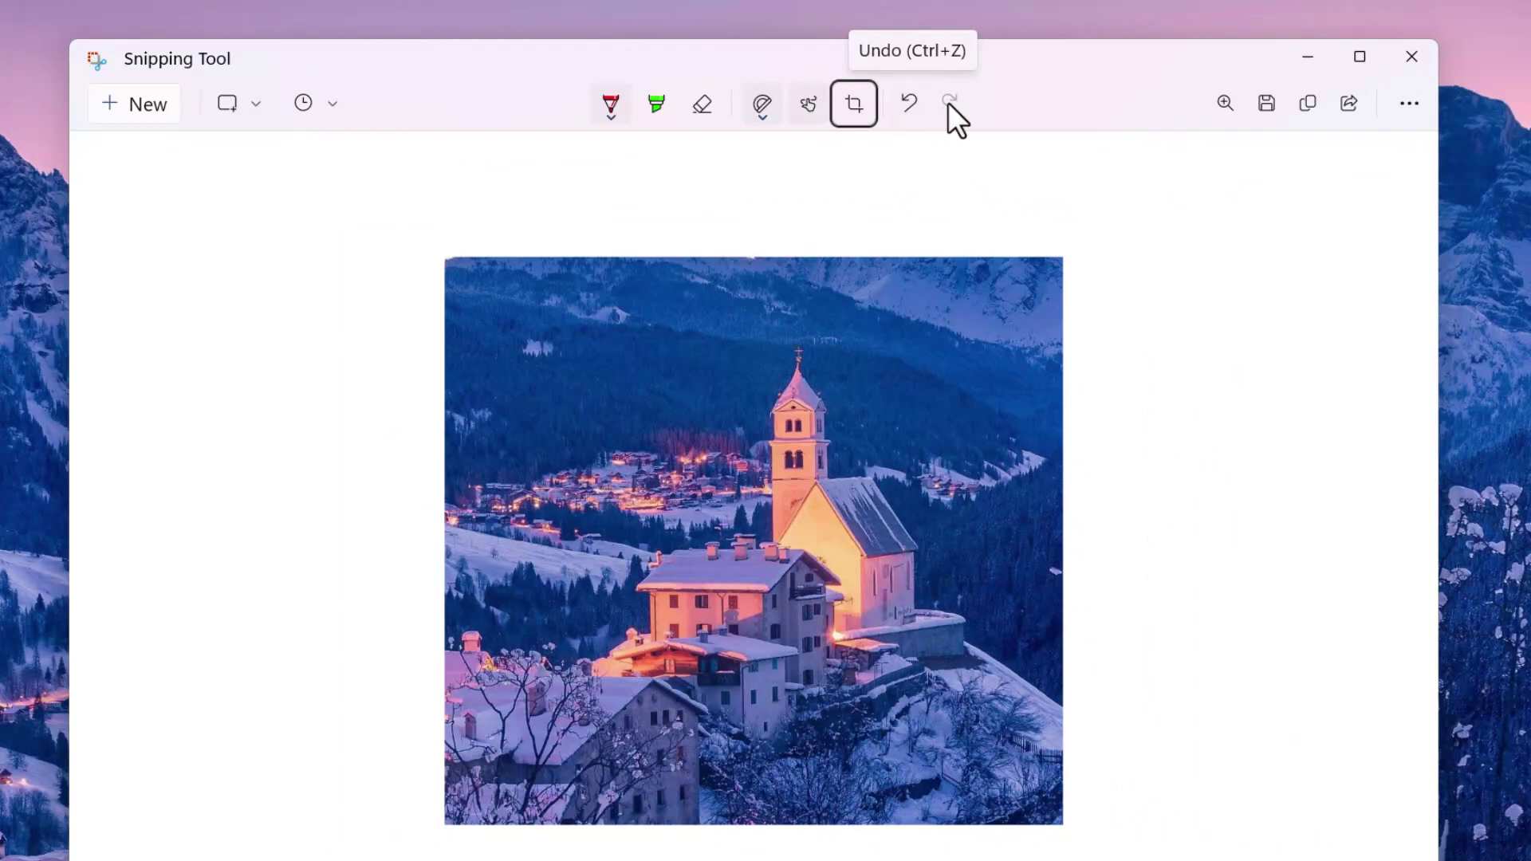
# Set the pen to light yellow and draw a squiggle across the church.
pyautogui.click(606, 108)
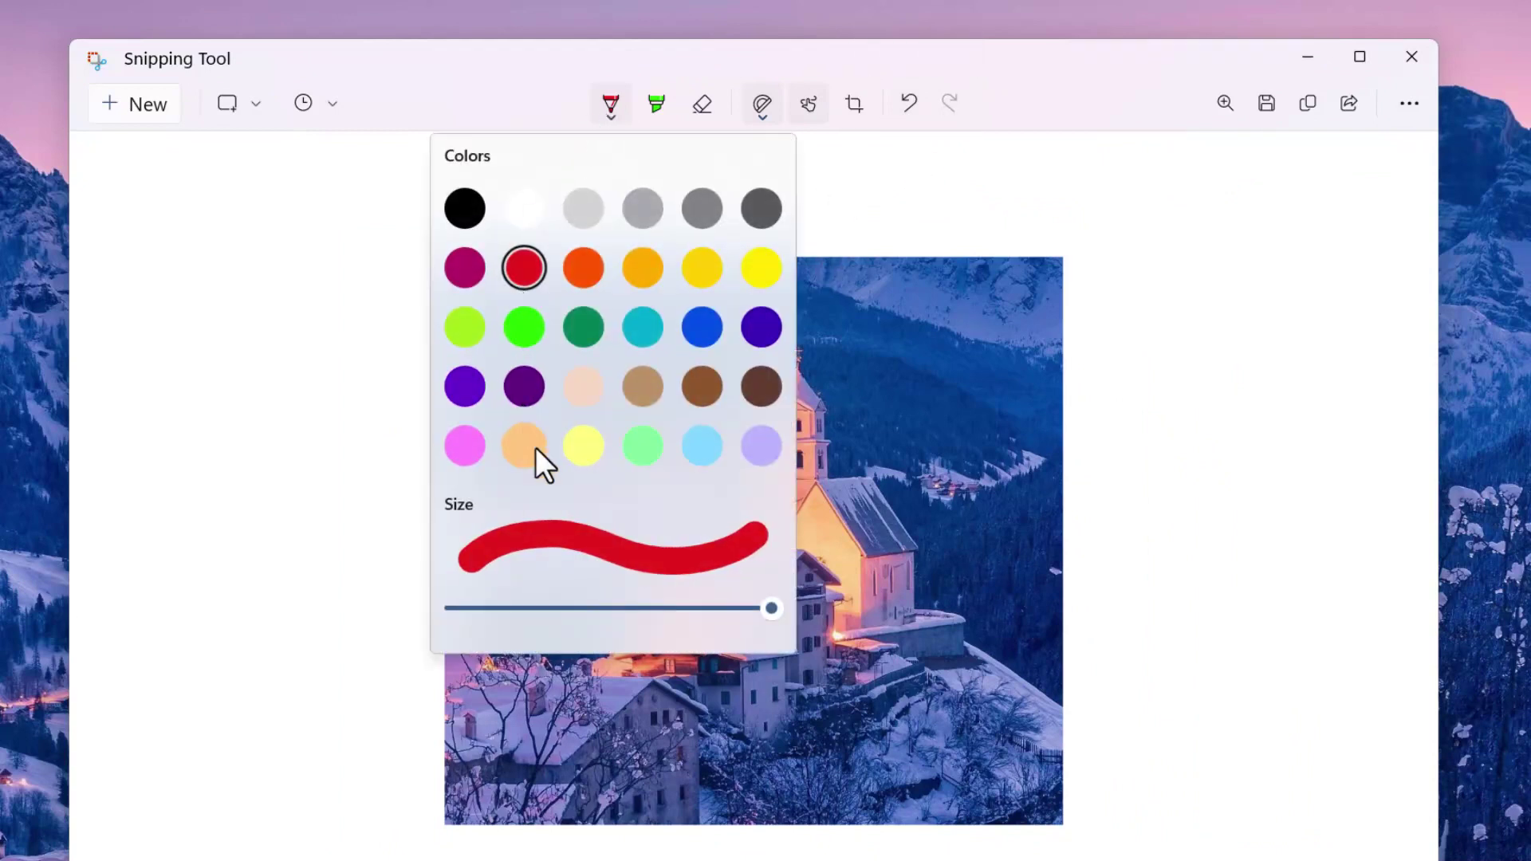
pyautogui.click(572, 445)
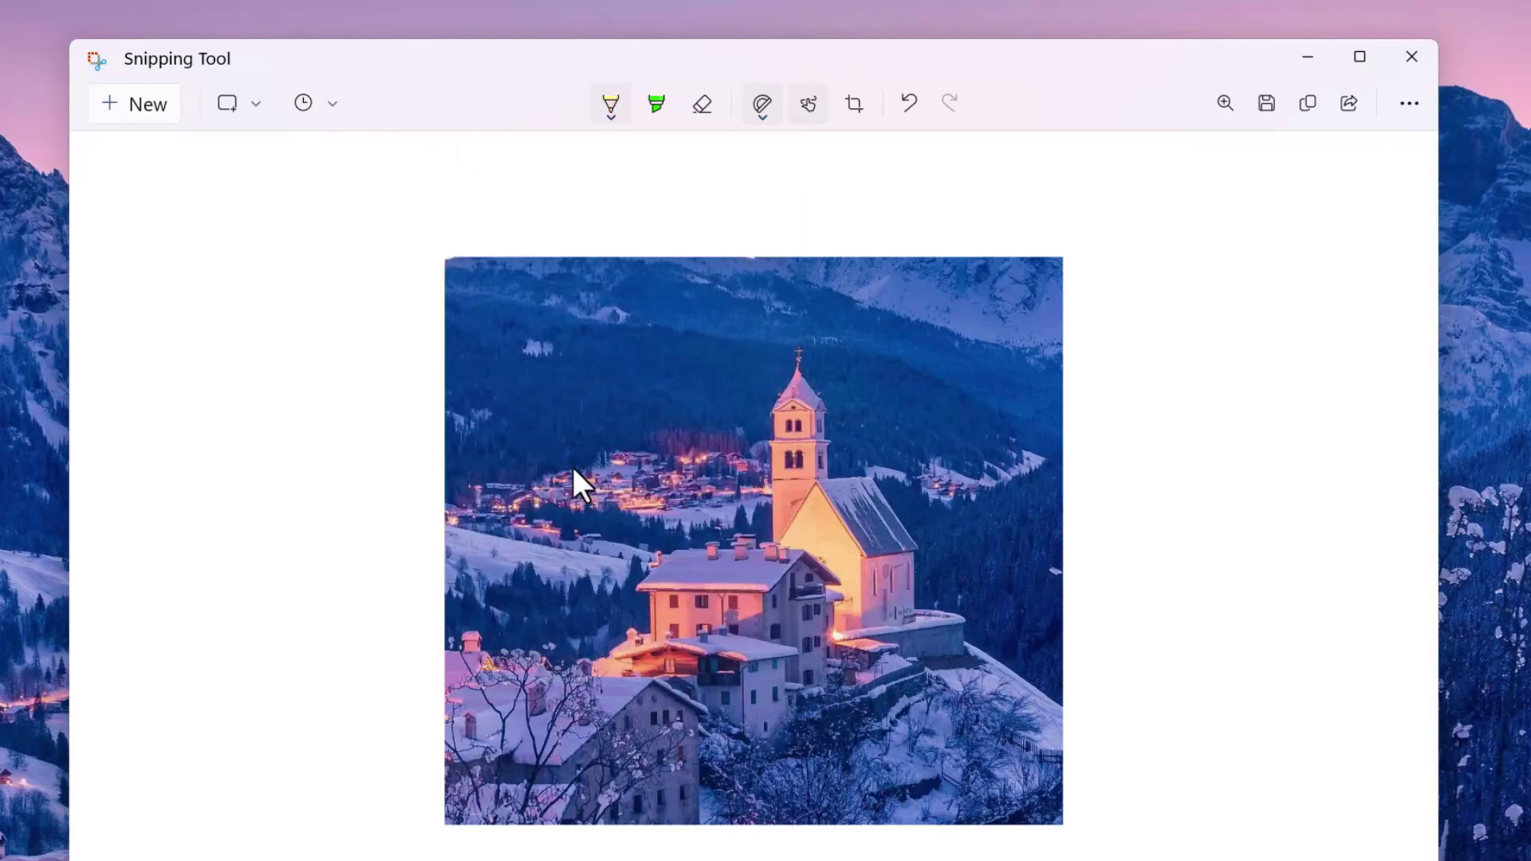
pyautogui.moveTo(525, 456)
pyautogui.mouseDown()
pyautogui.moveTo(794, 528)
pyautogui.moveTo(848, 694)
pyautogui.mouseUp()
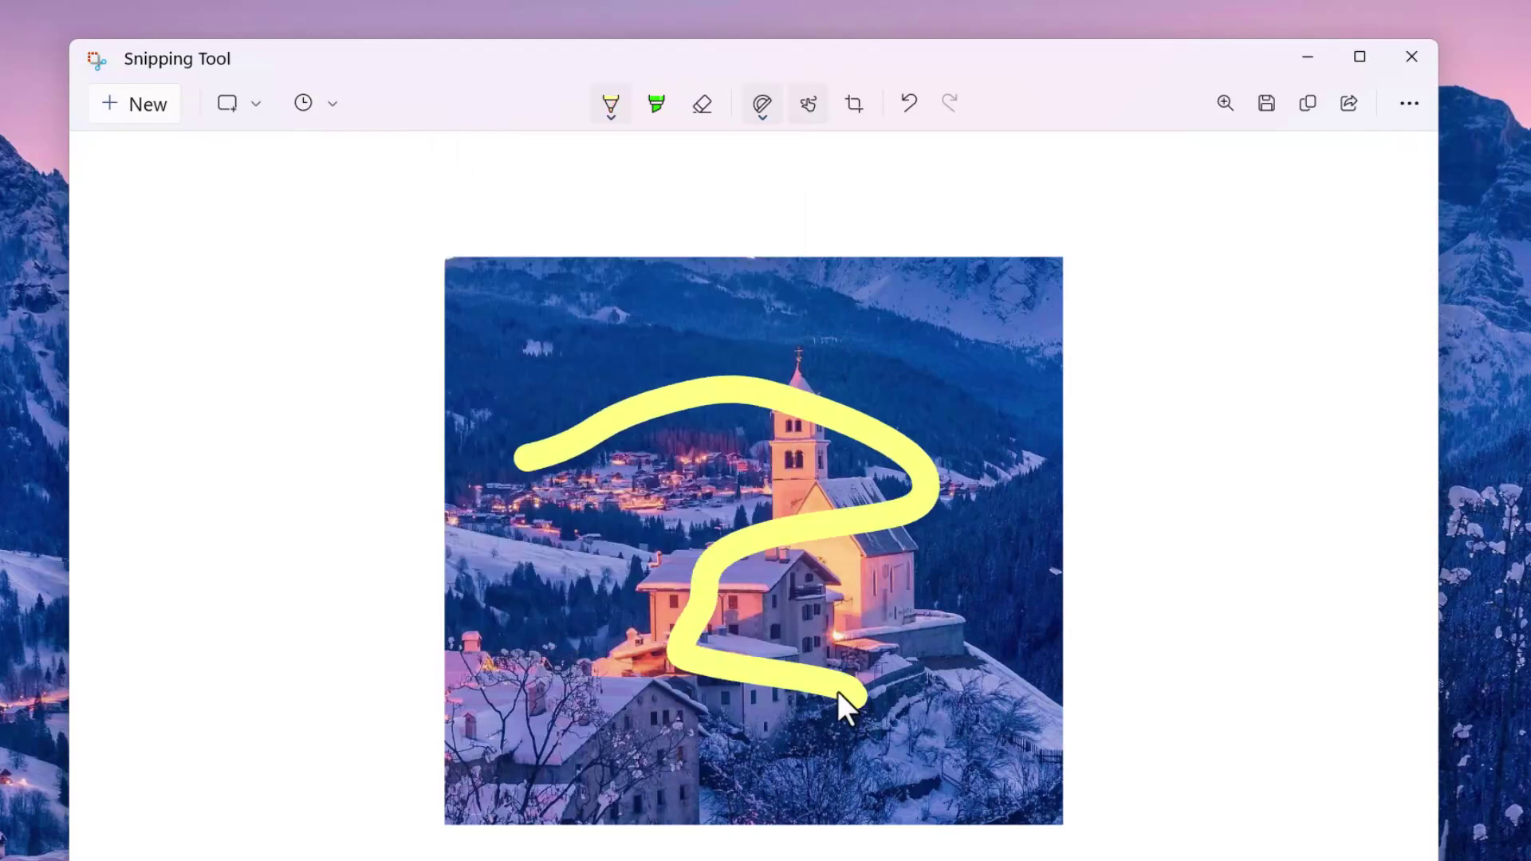
# Erase the yellow squiggle, undo the erase, then redo it.
pyautogui.click(688, 96)
pyautogui.moveTo(627, 414); pyautogui.dragTo(817, 410)
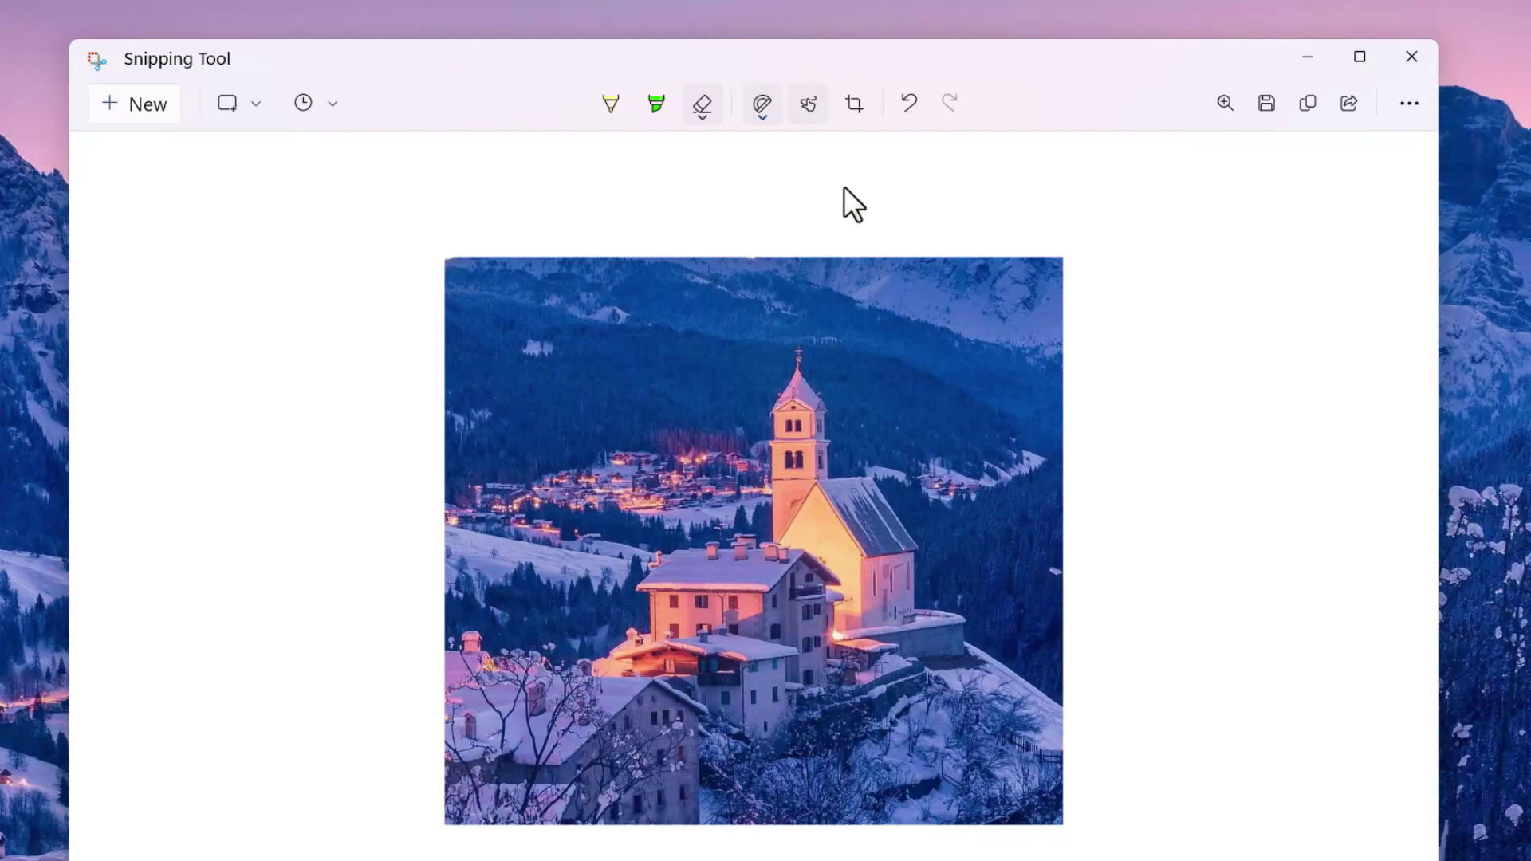
pyautogui.click(909, 98)
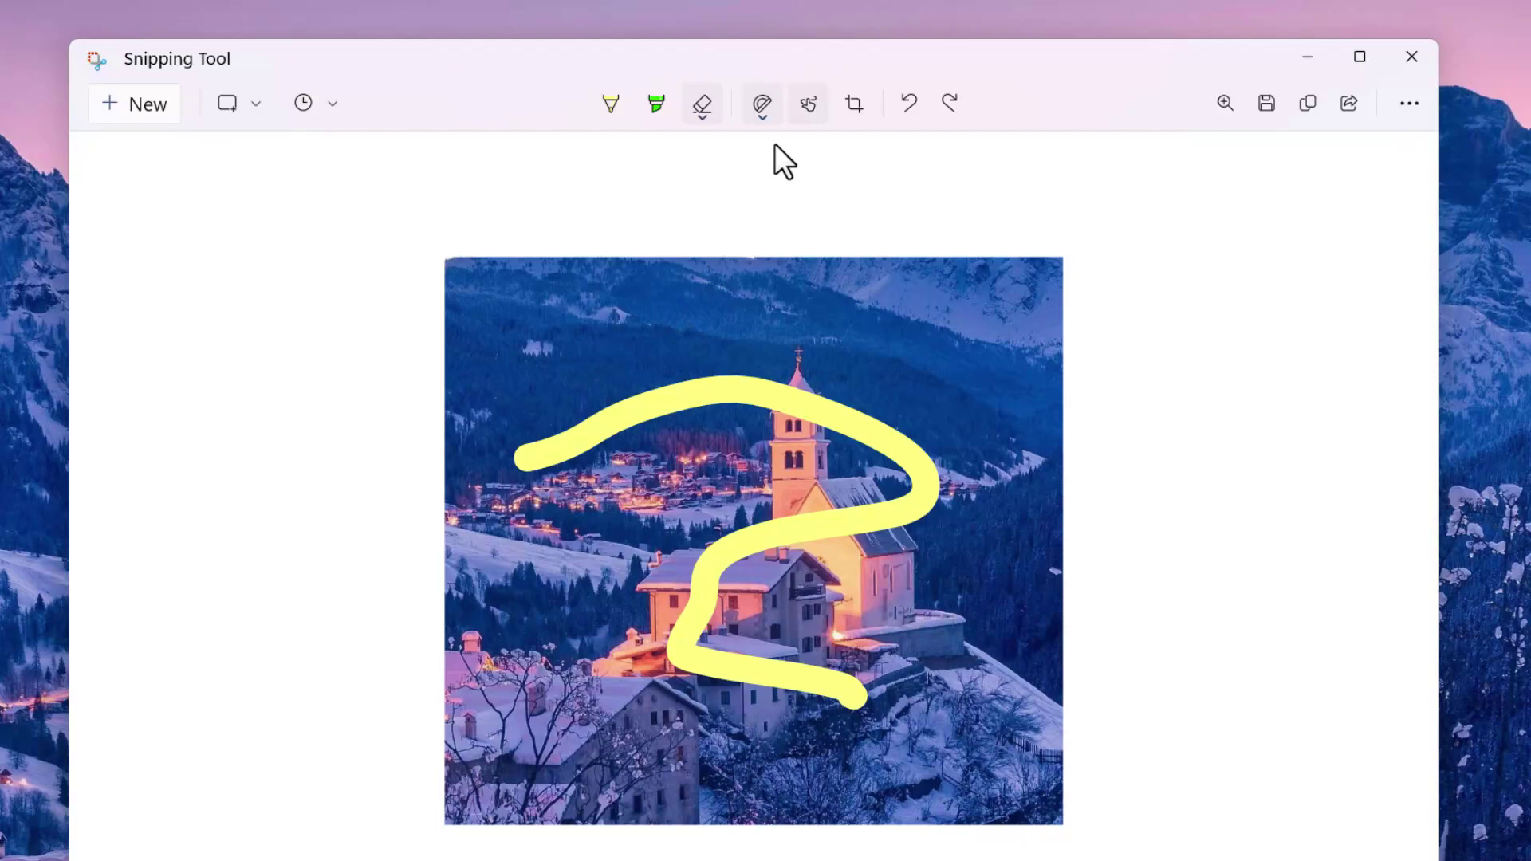
pyautogui.click(956, 104)
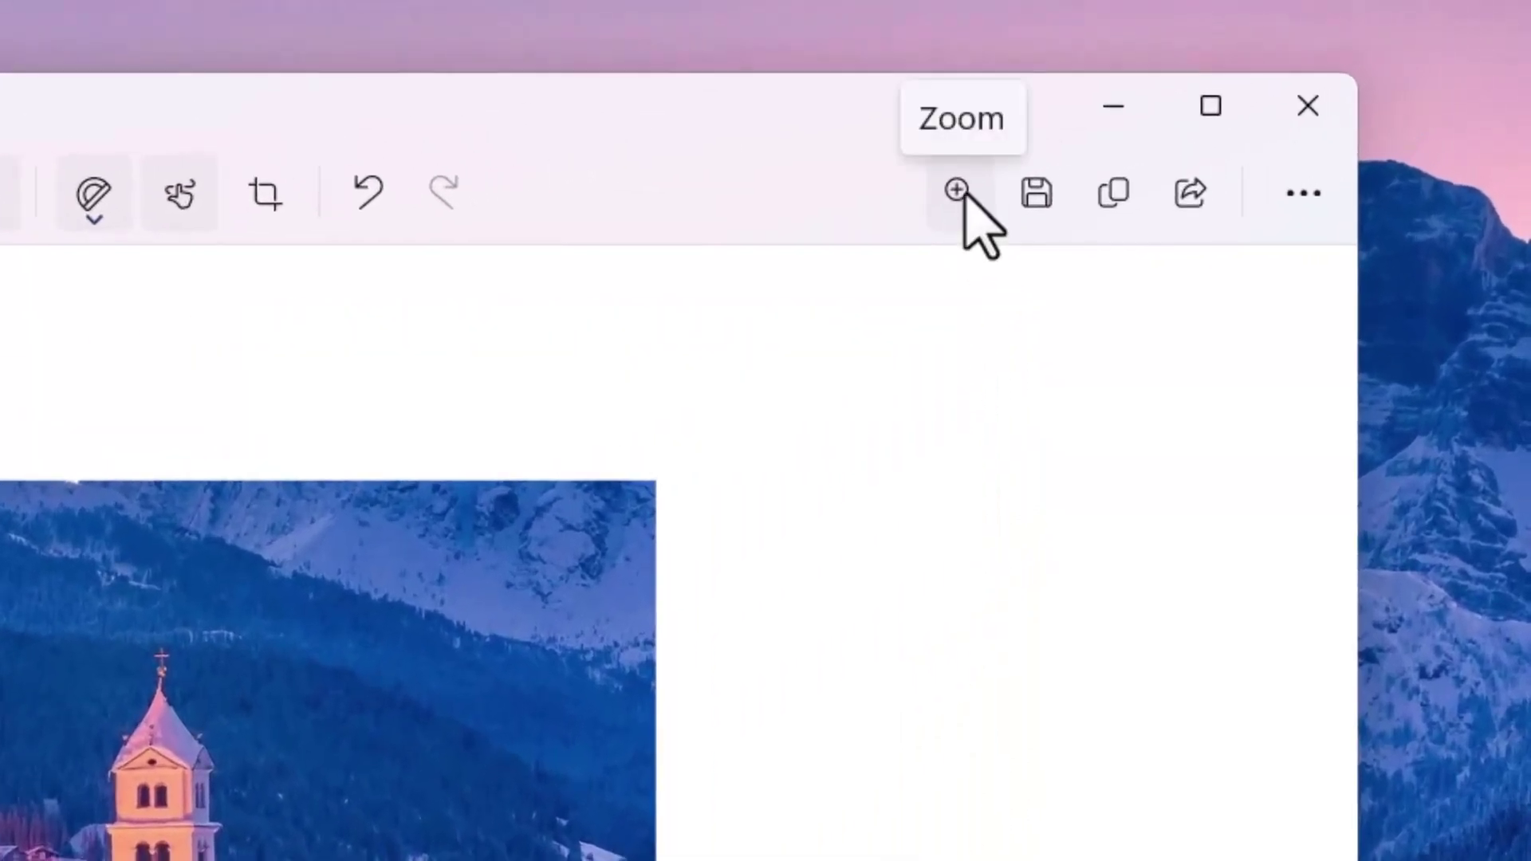
# Zoom the snip to 130%, then open Save as and cancel without saving.
pyautogui.click(965, 197)
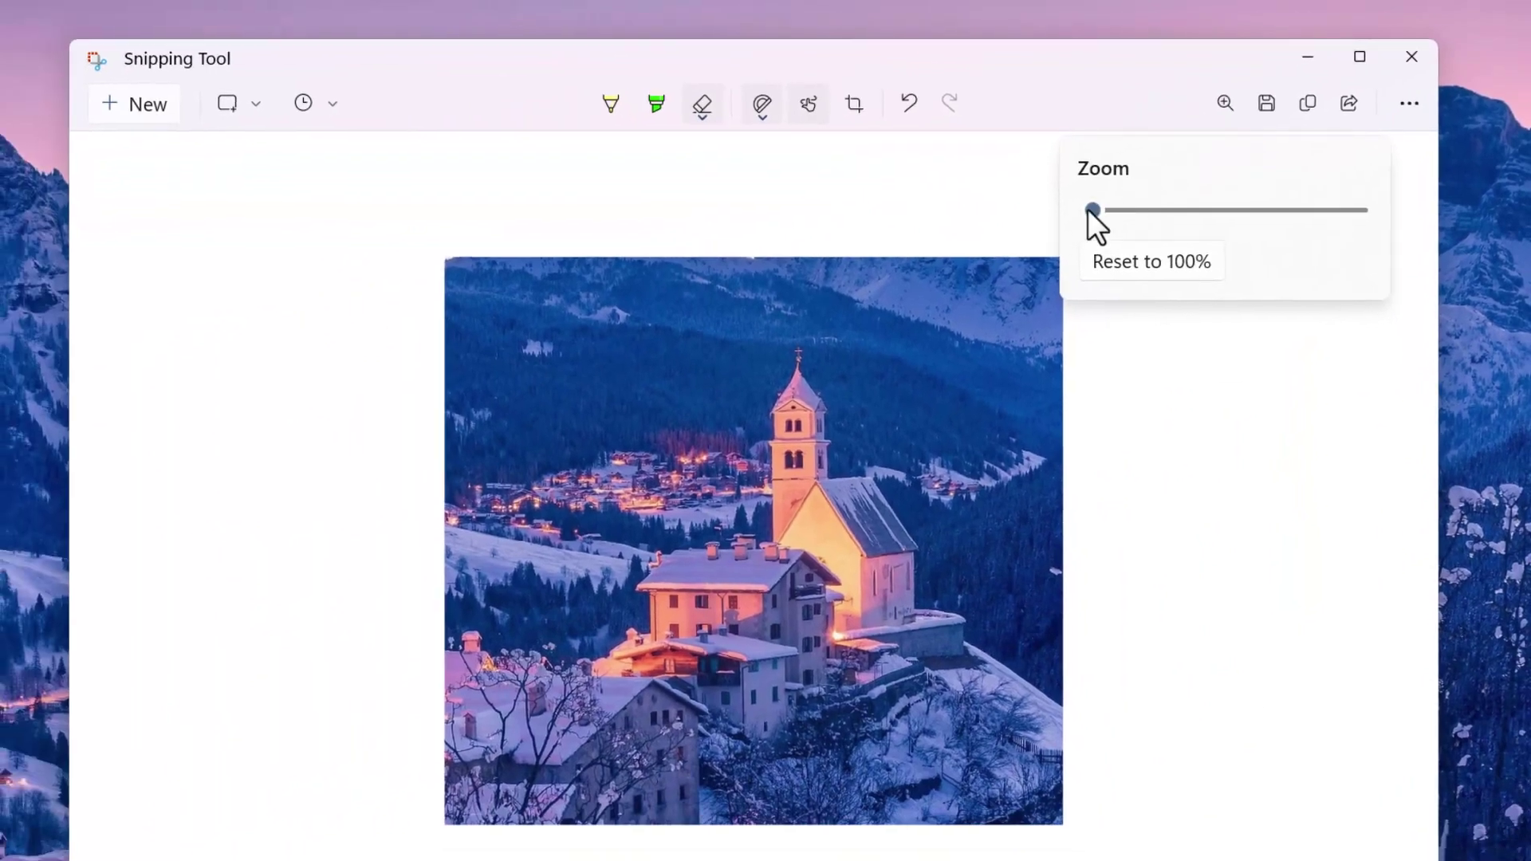
pyautogui.moveTo(1090, 210)
pyautogui.mouseDown()
pyautogui.moveTo(1132, 209)
pyautogui.moveTo(1115, 209)
pyautogui.mouseUp()
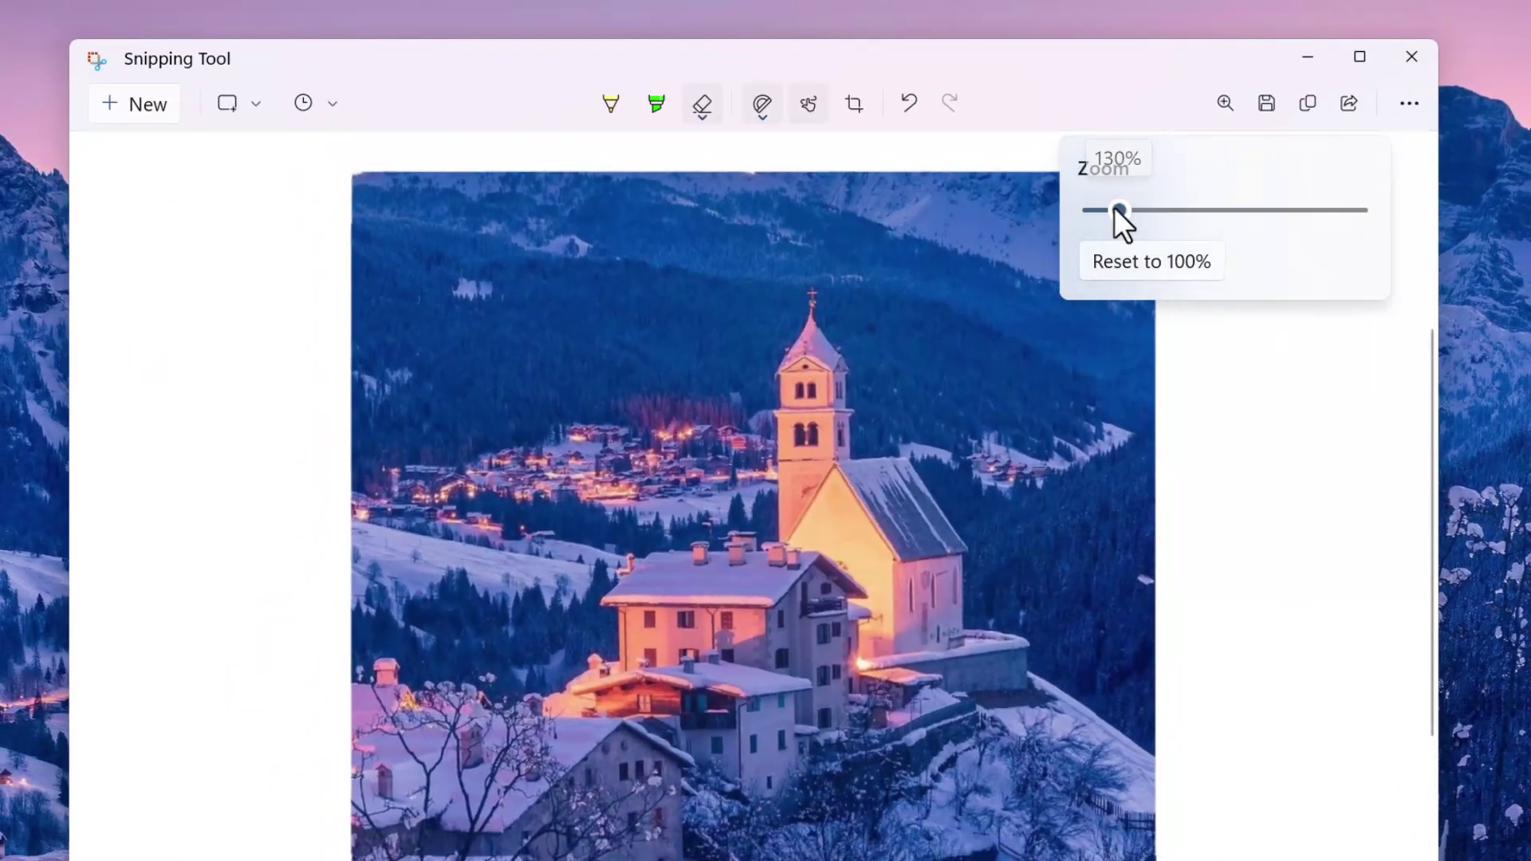
pyautogui.click(1165, 116)
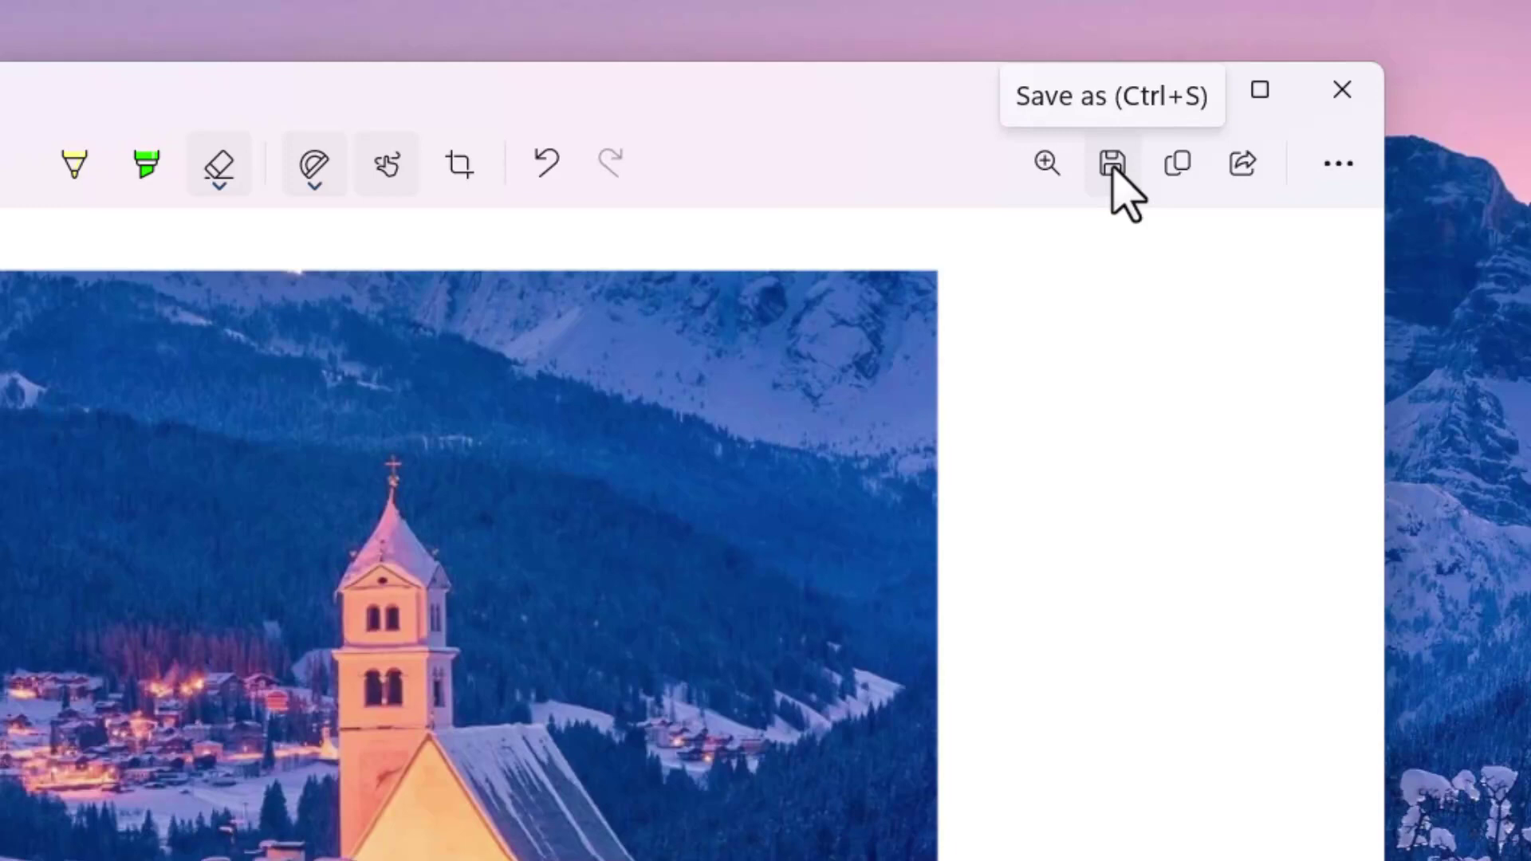
pyautogui.click(1112, 165)
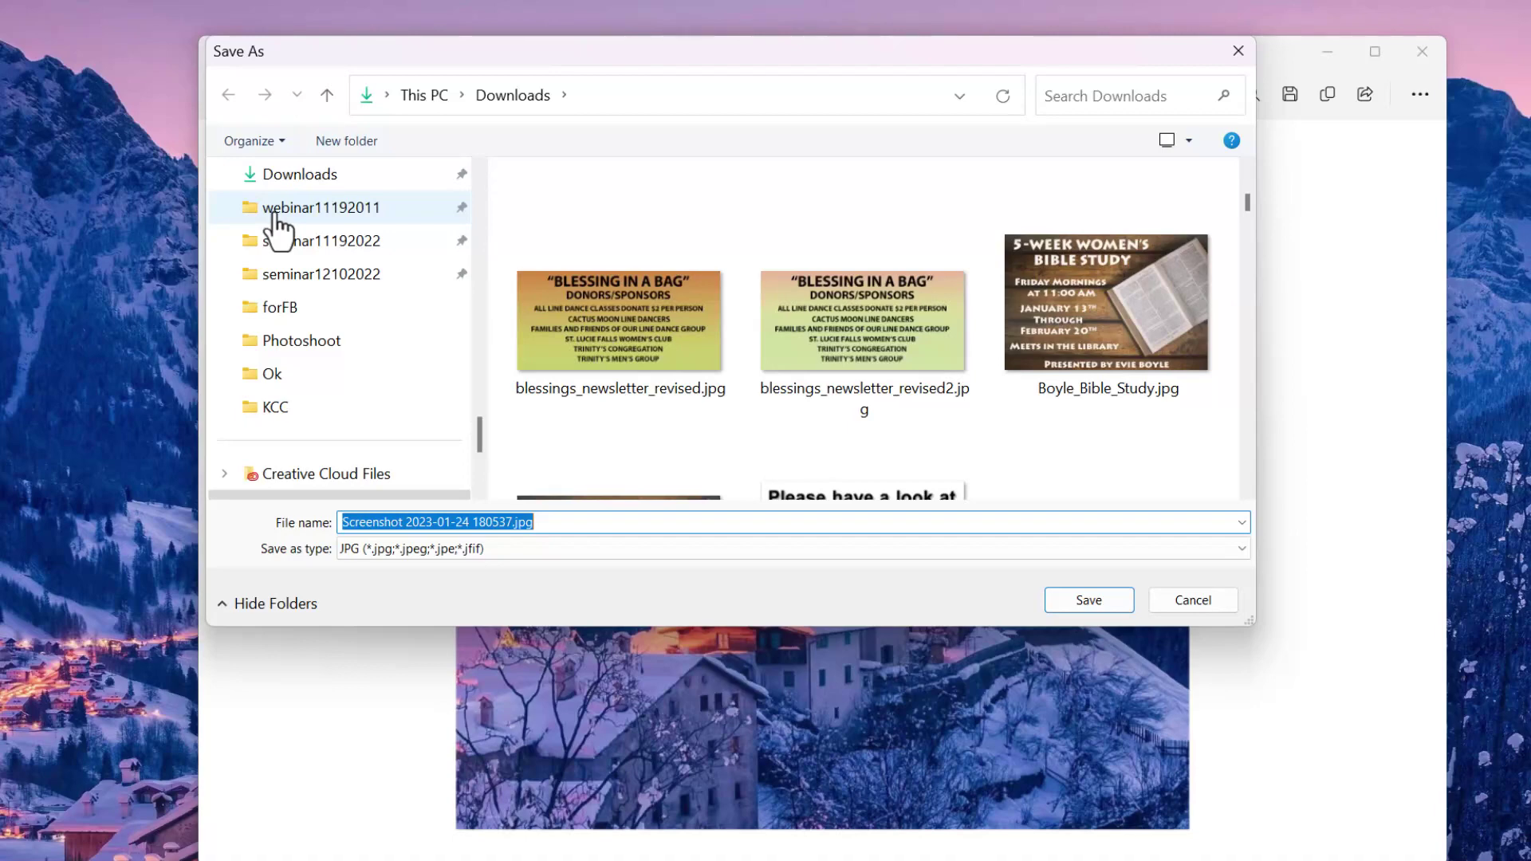
pyautogui.click(1200, 607)
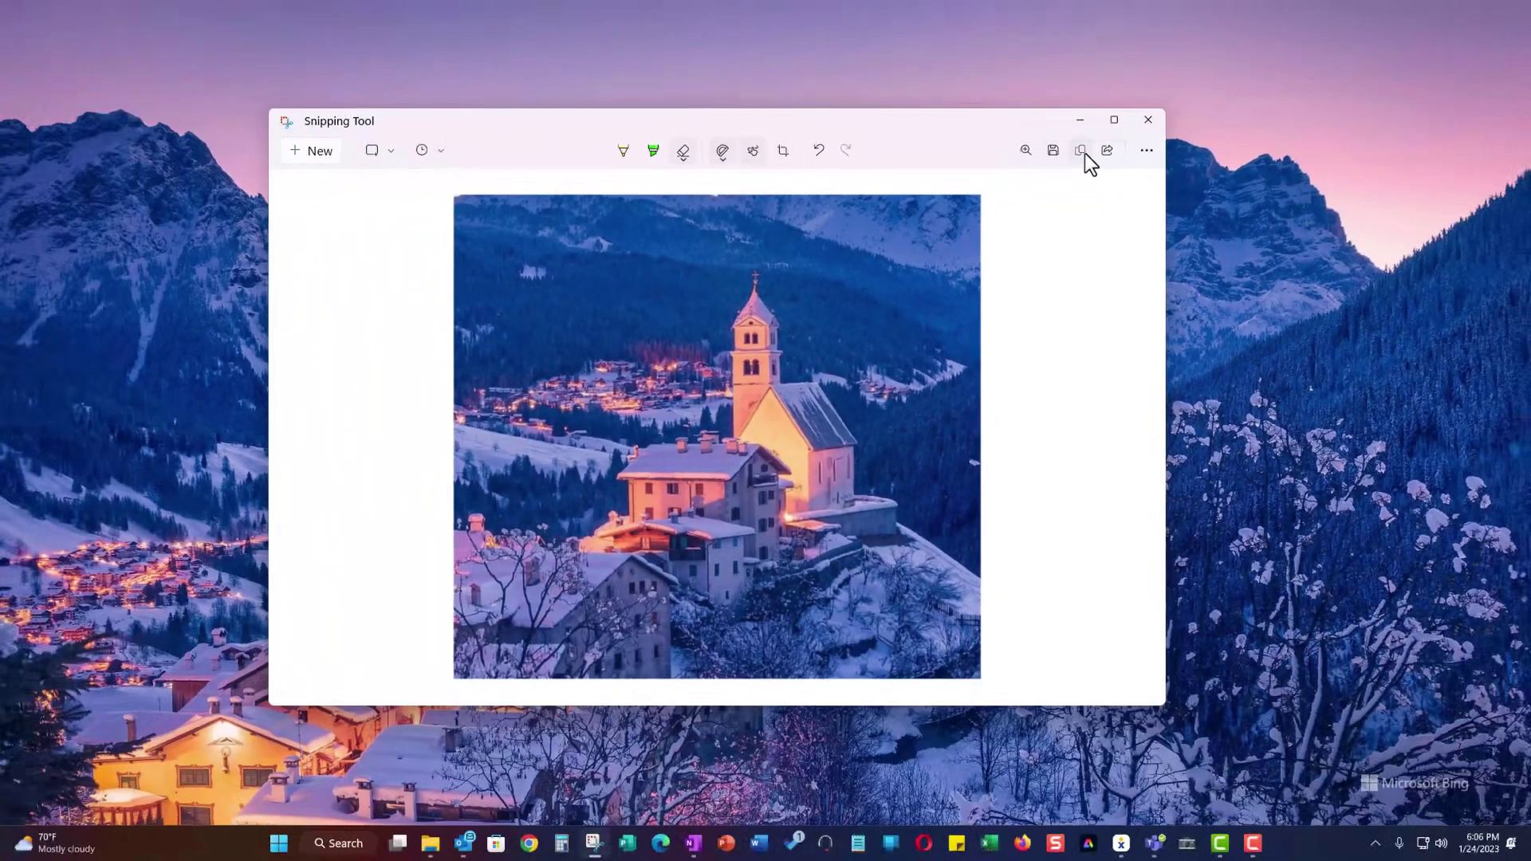
# Paste the copied snip into a blank 8.5 x 11" Publisher publication, then close it unsaved.
pyautogui.click(1157, 187)
pyautogui.click(628, 845)
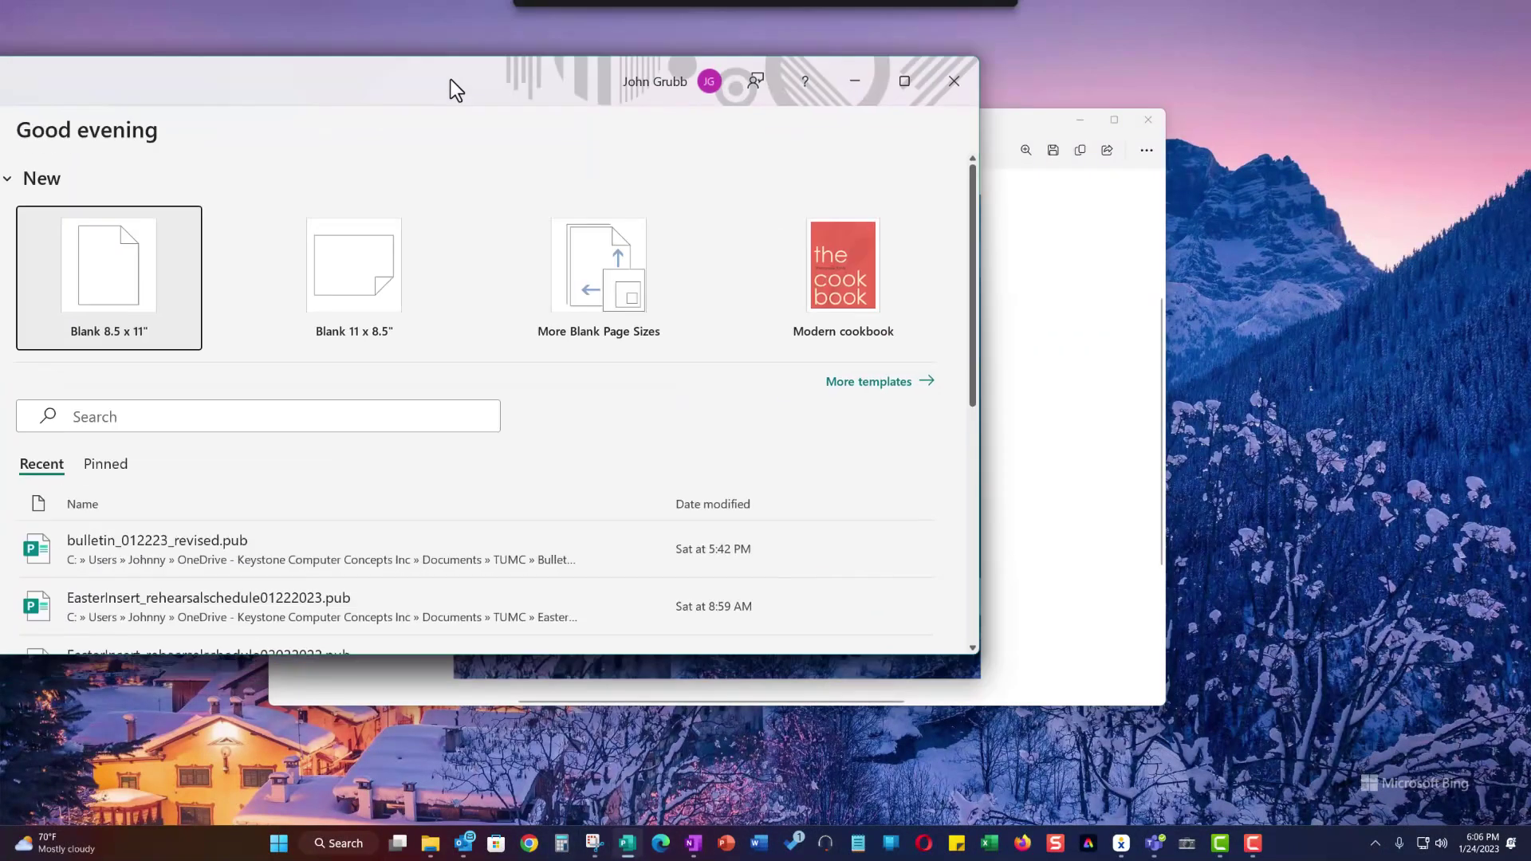
pyautogui.click(296, 209)
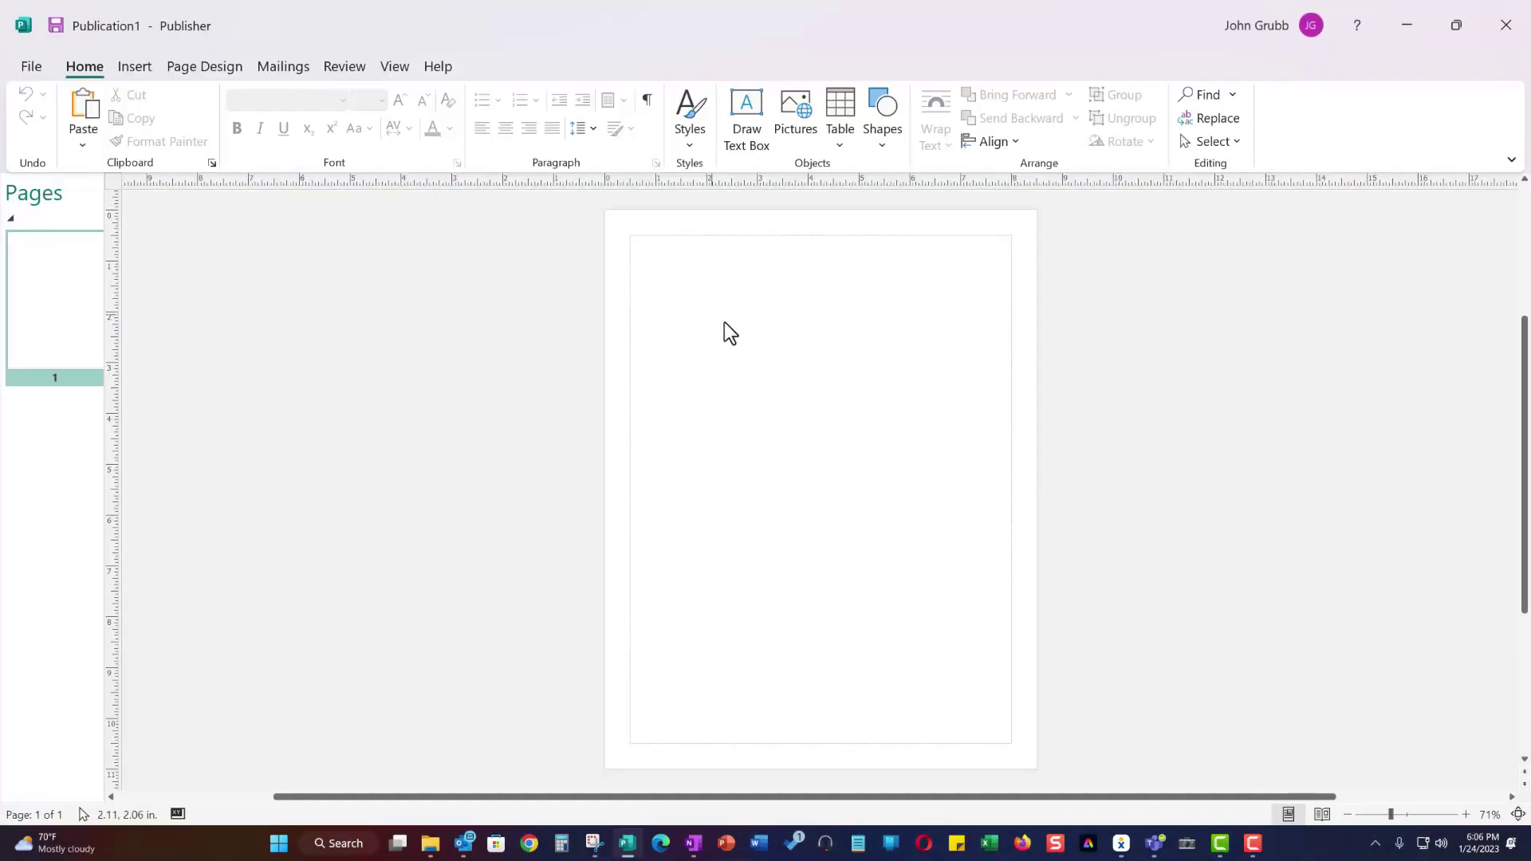
pyautogui.rightClick(724, 322)
pyautogui.click(789, 396)
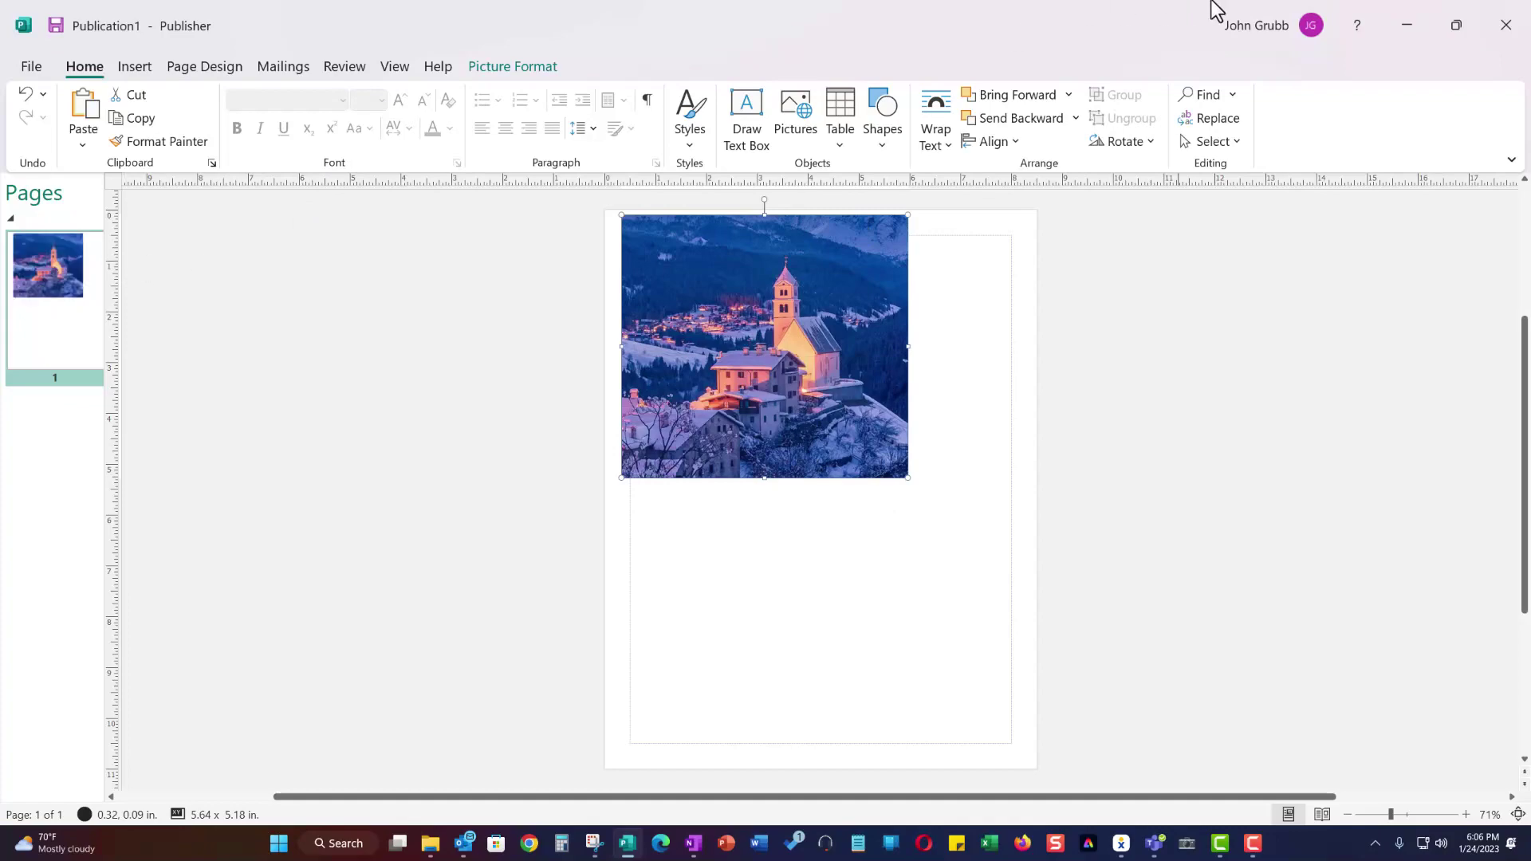
pyautogui.click(1506, 25)
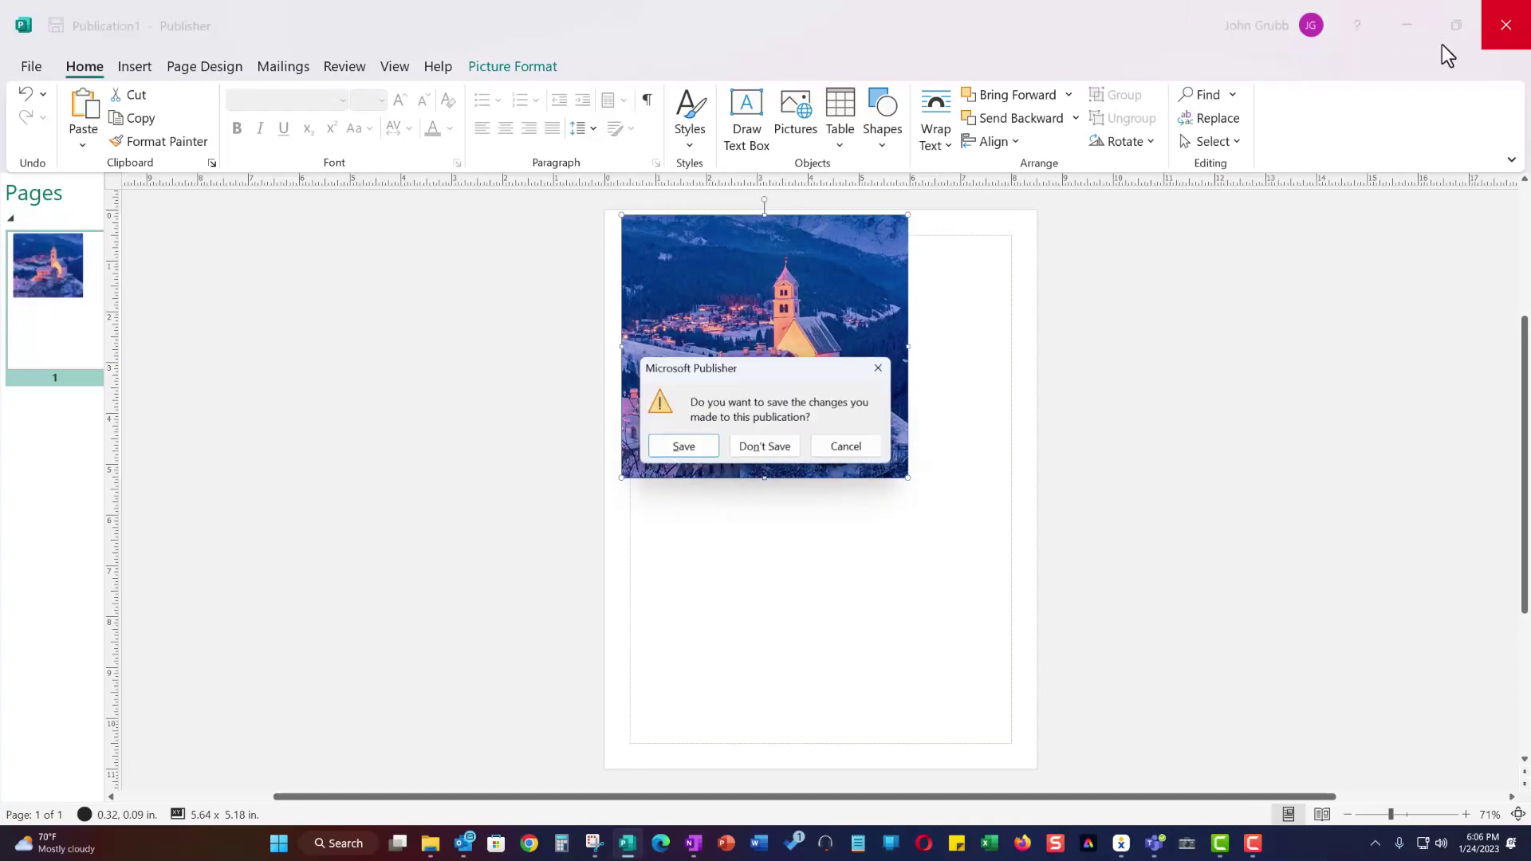
pyautogui.click(764, 455)
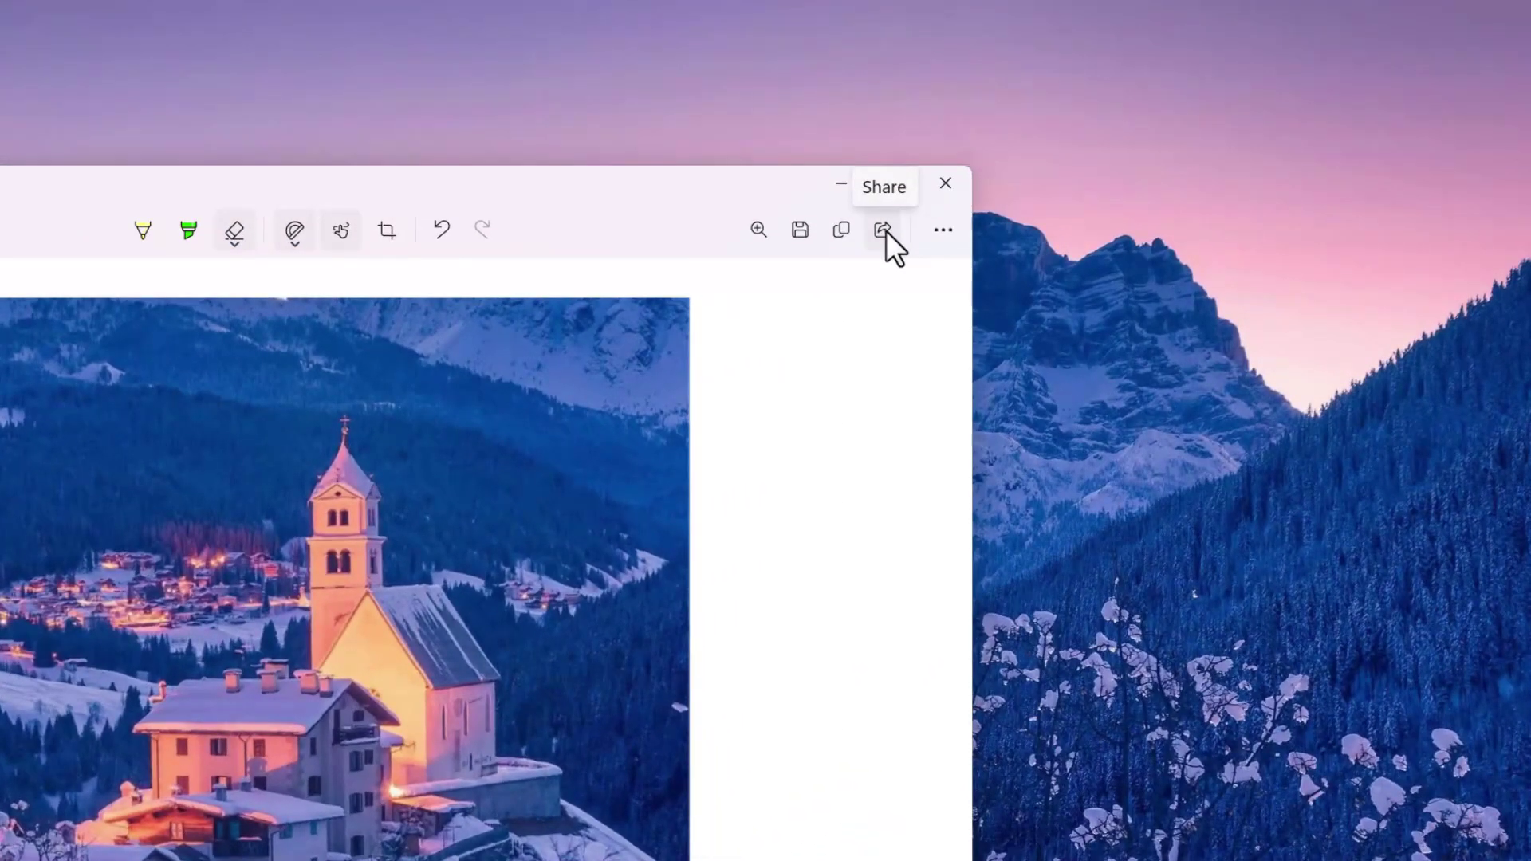
# Share the snip with nearby sharing set to Everyone, then pick a contact to share via Outlook.
pyautogui.click(883, 231)
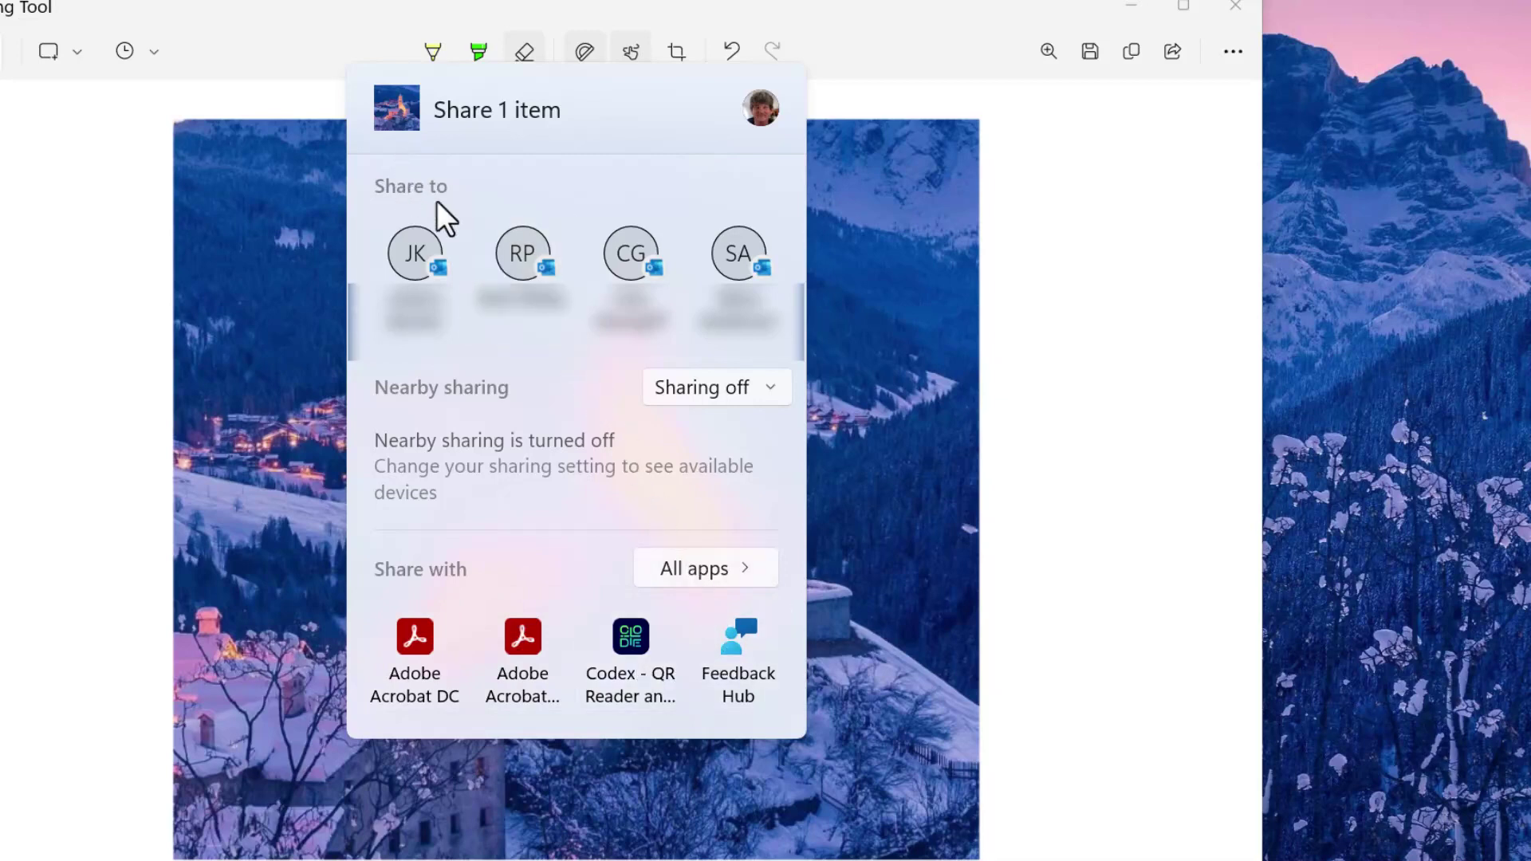
pyautogui.click(769, 392)
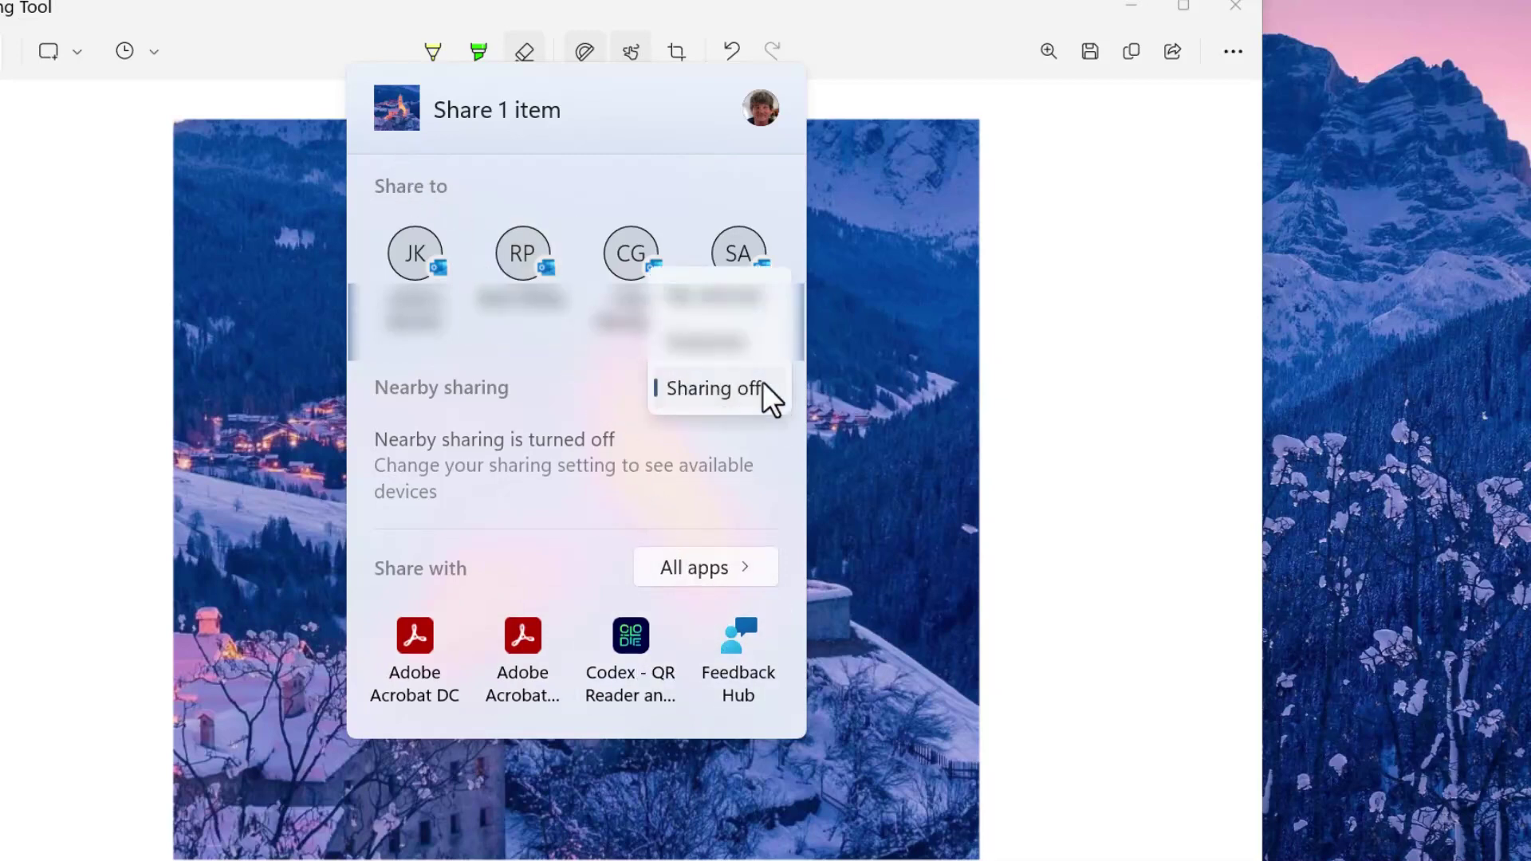
pyautogui.click(705, 341)
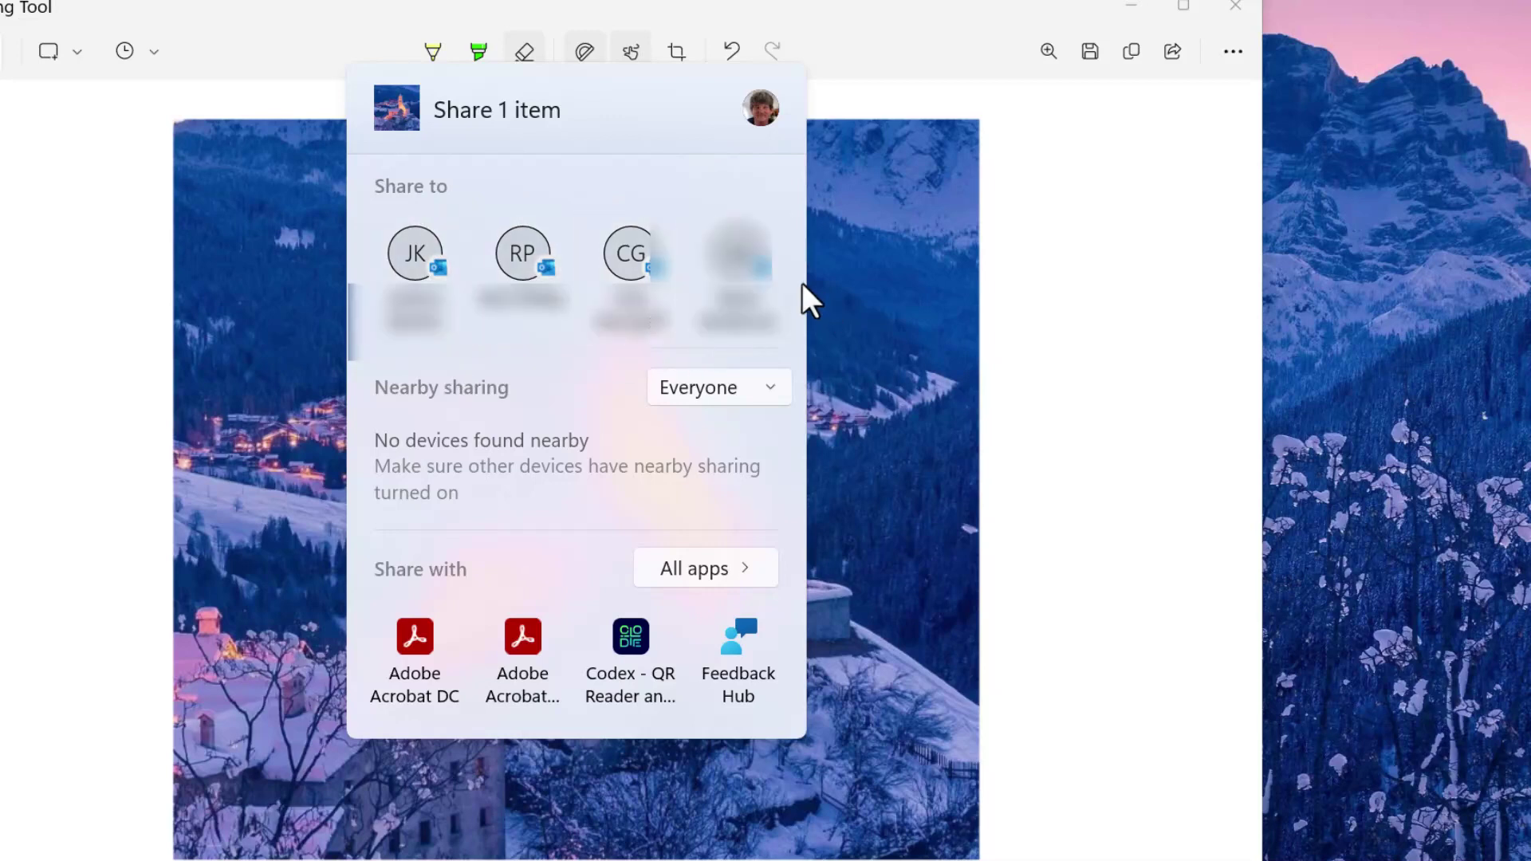
pyautogui.click(770, 275)
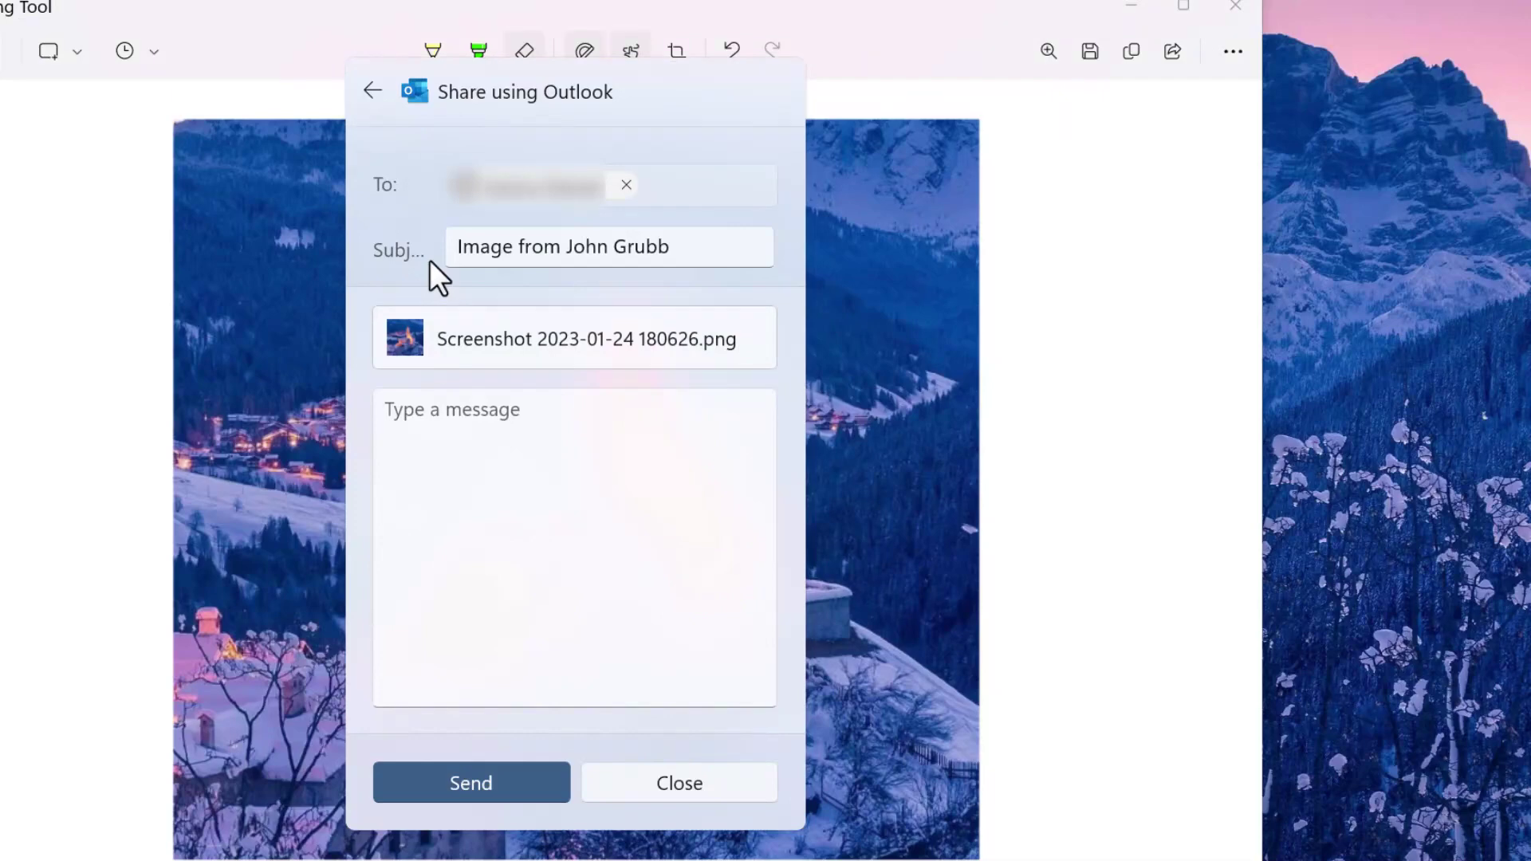
# Replace the Outlook recipient with a searched contact, then close the share panel without sending.
pyautogui.click(451, 188)
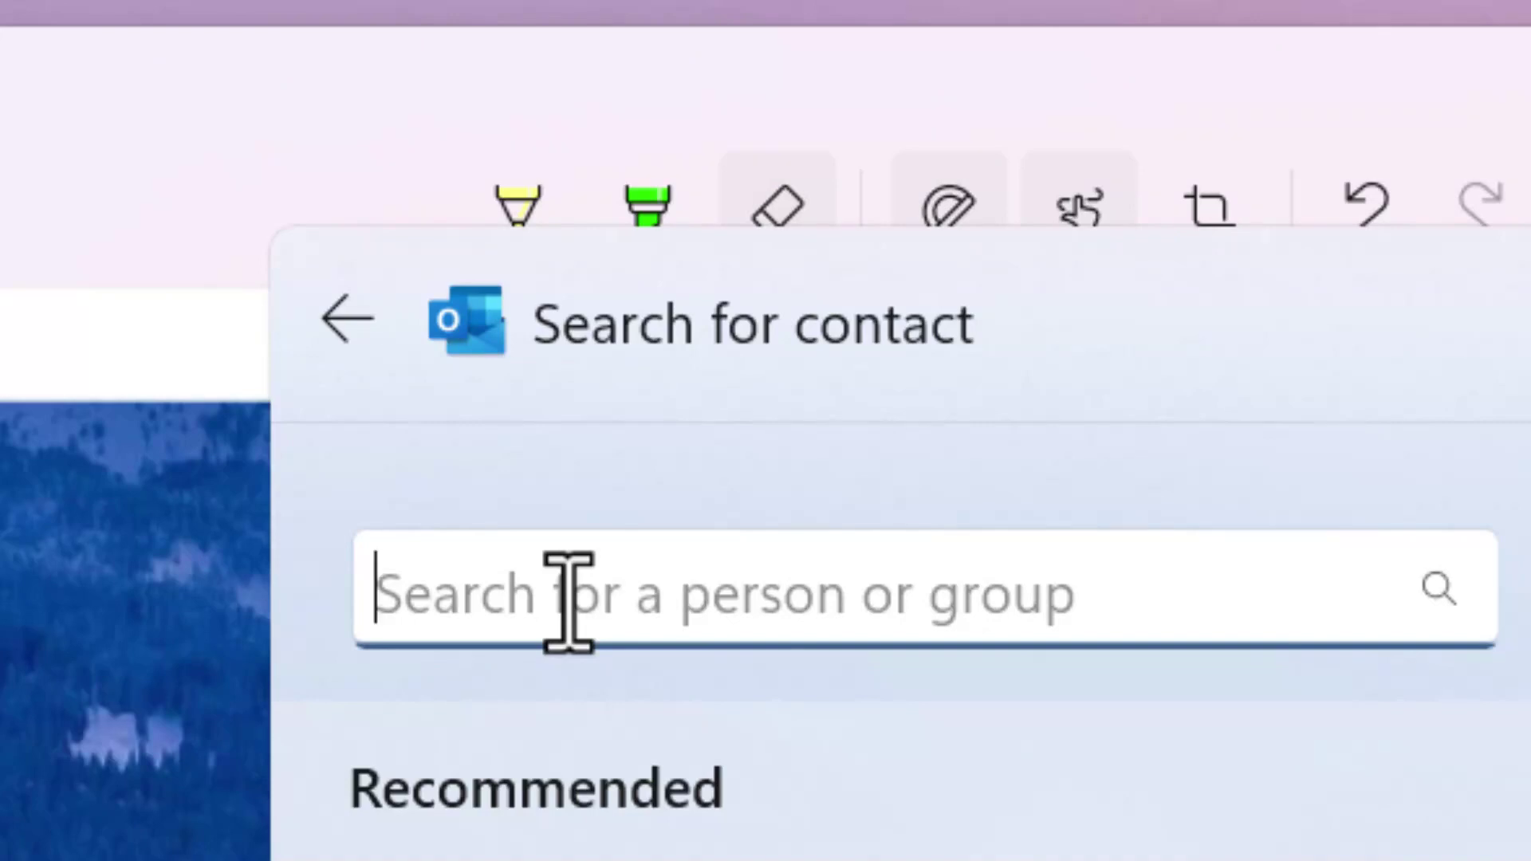
pyautogui.write('joh')
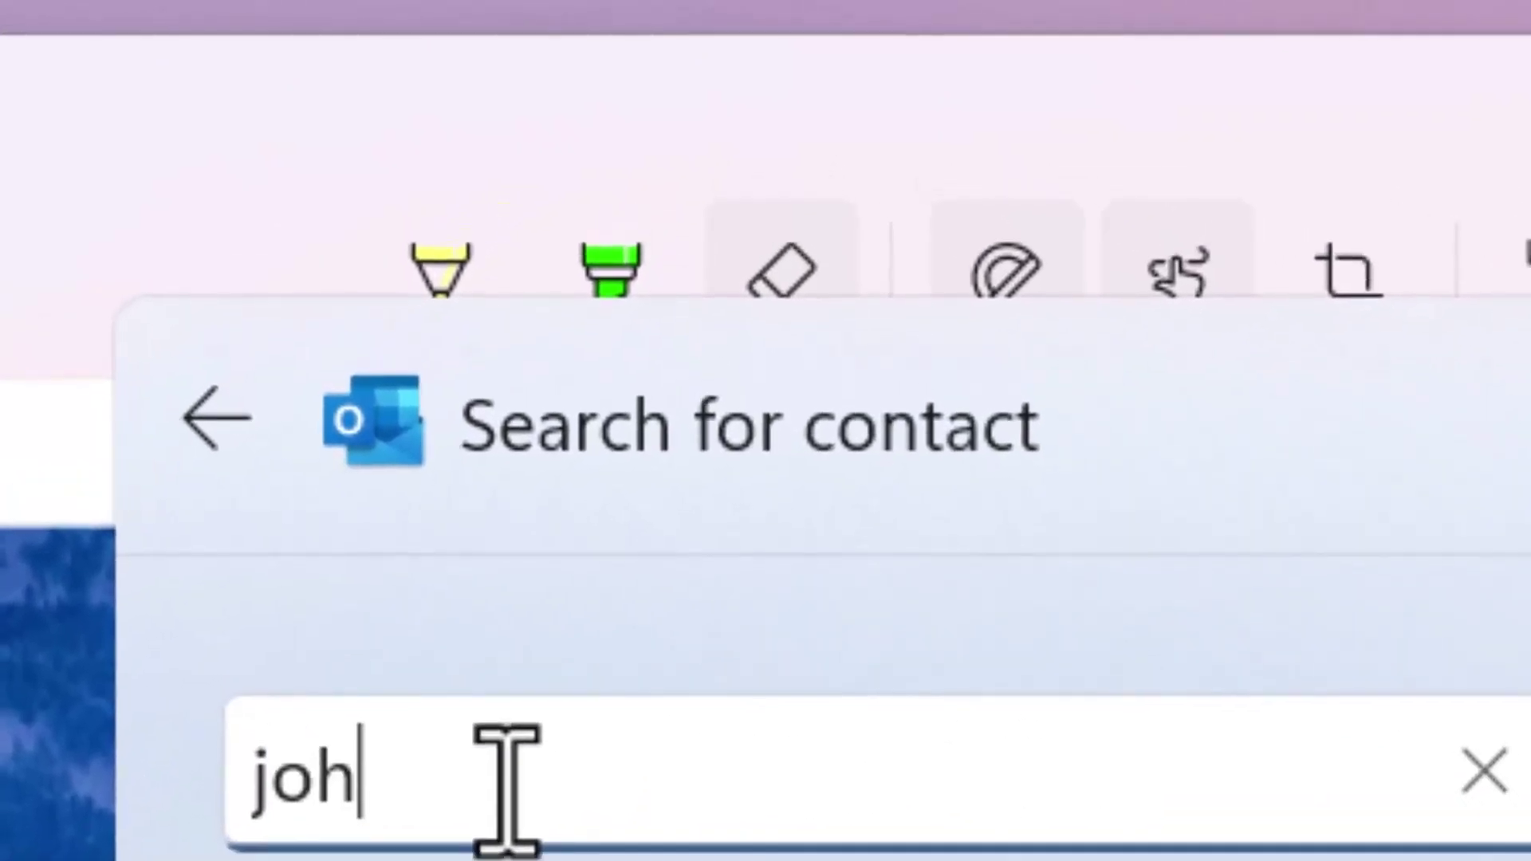
pyautogui.press('BackSpace')
pyautogui.write('yce')
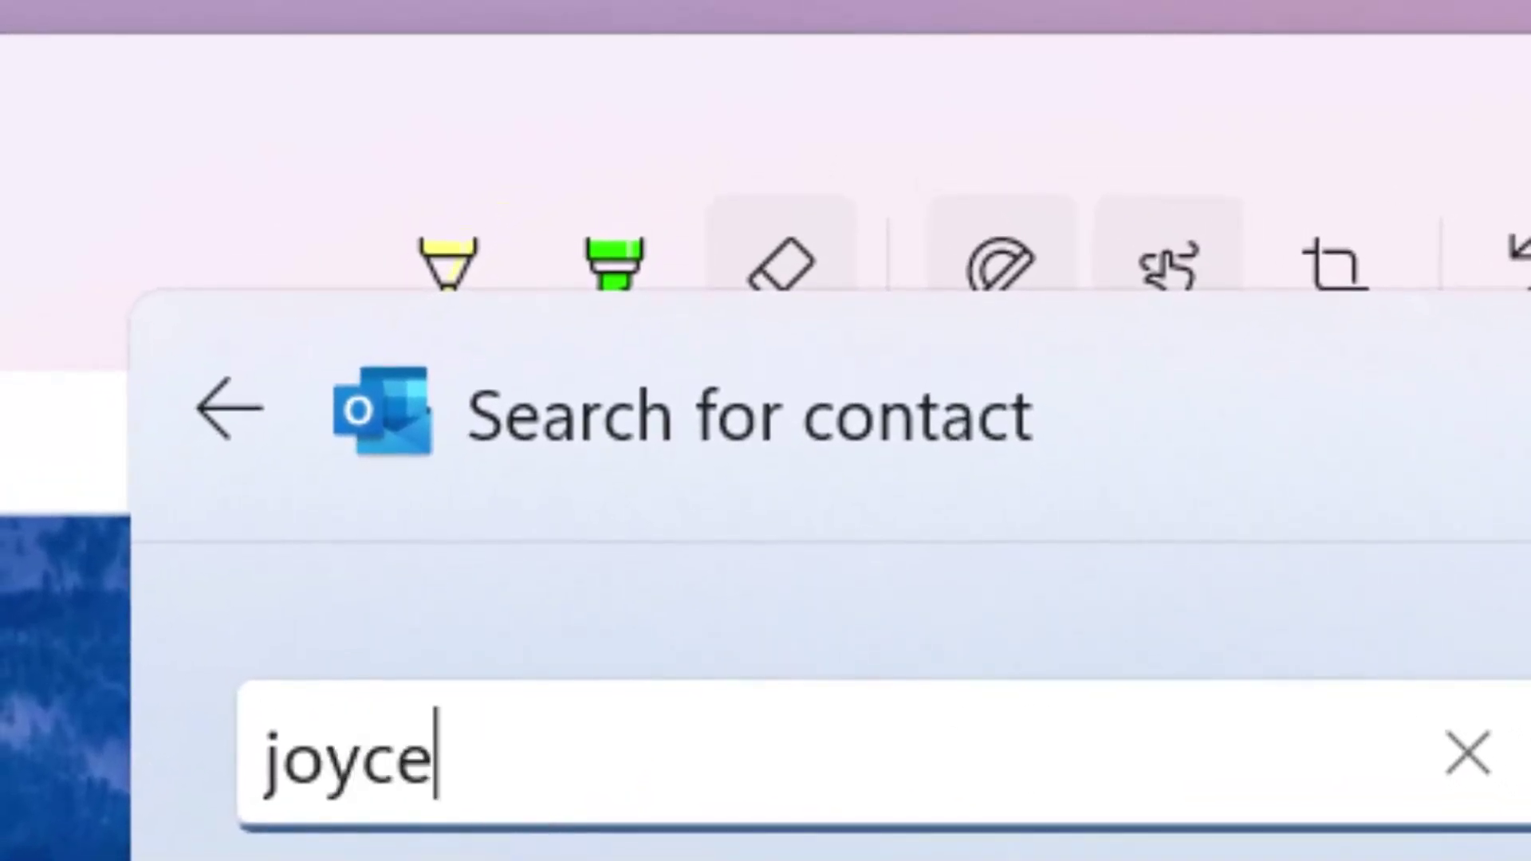
pyautogui.press('Return')
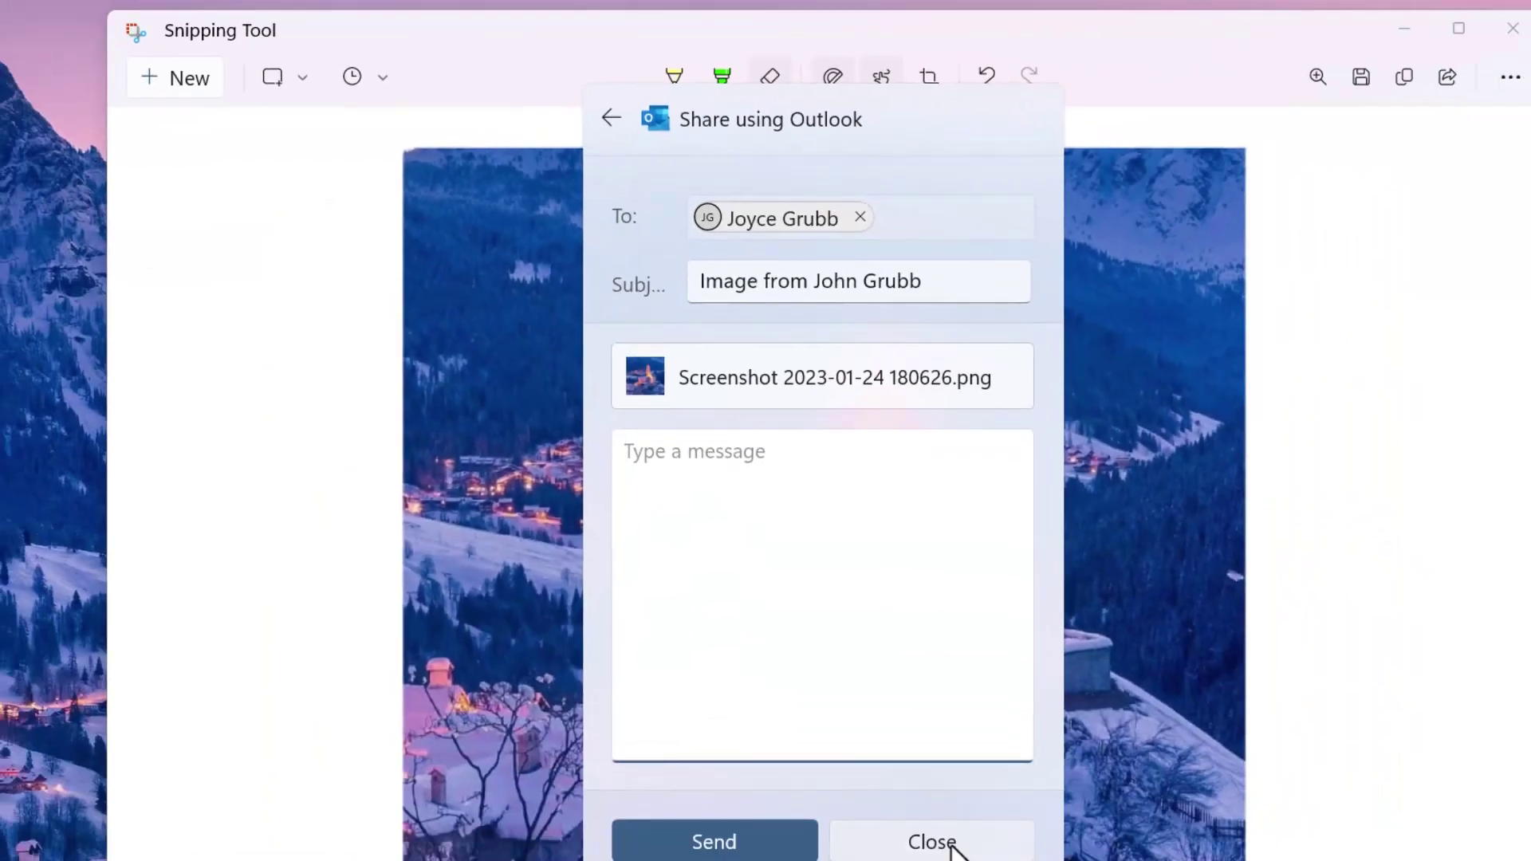
pyautogui.click(951, 847)
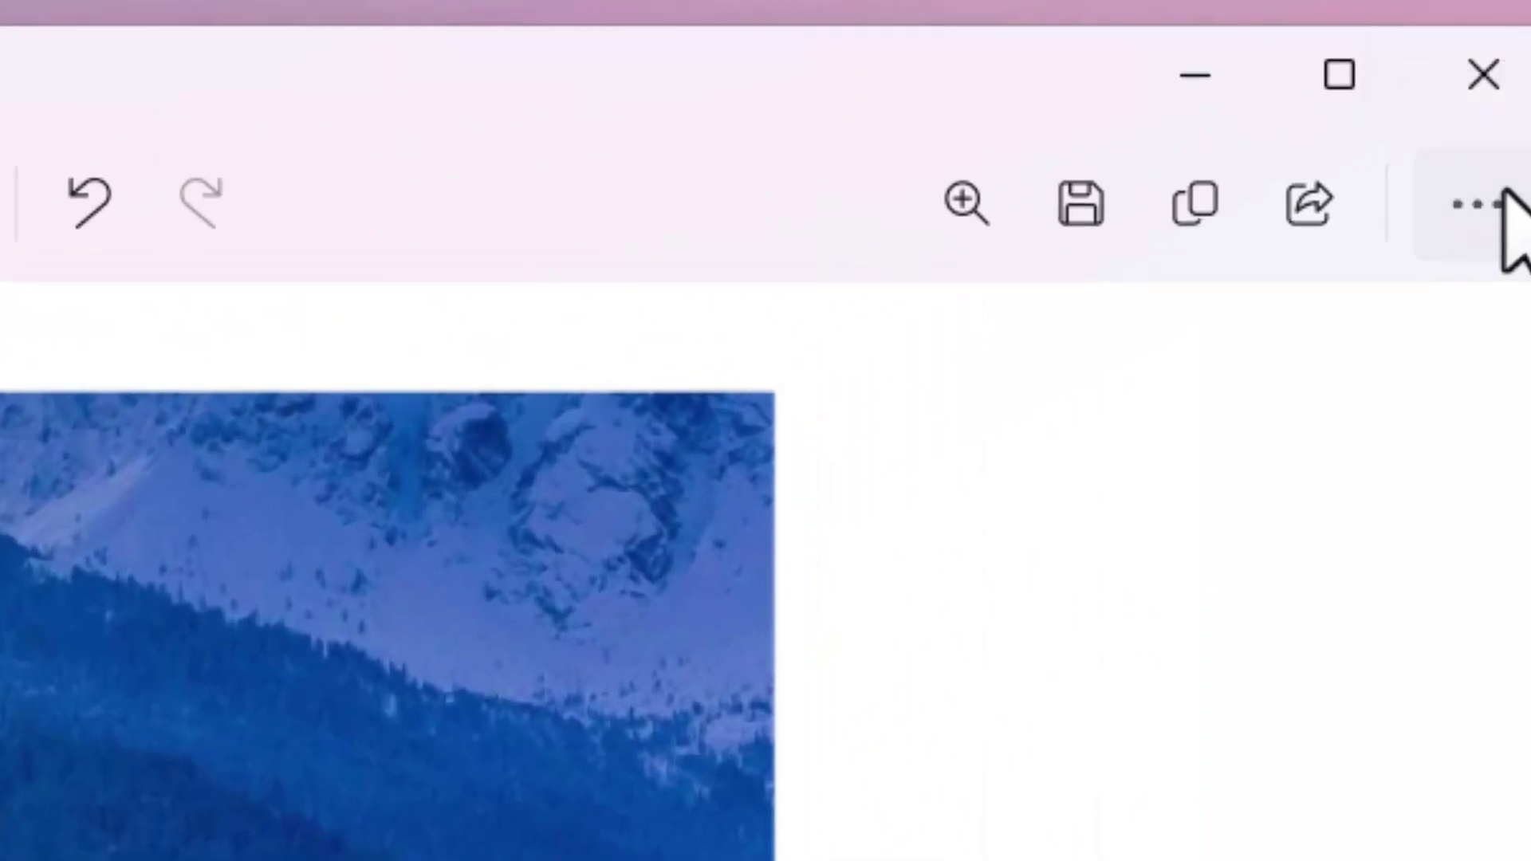
# Open Snipping Tool's Settings from the See more menu.
pyautogui.click(1504, 195)
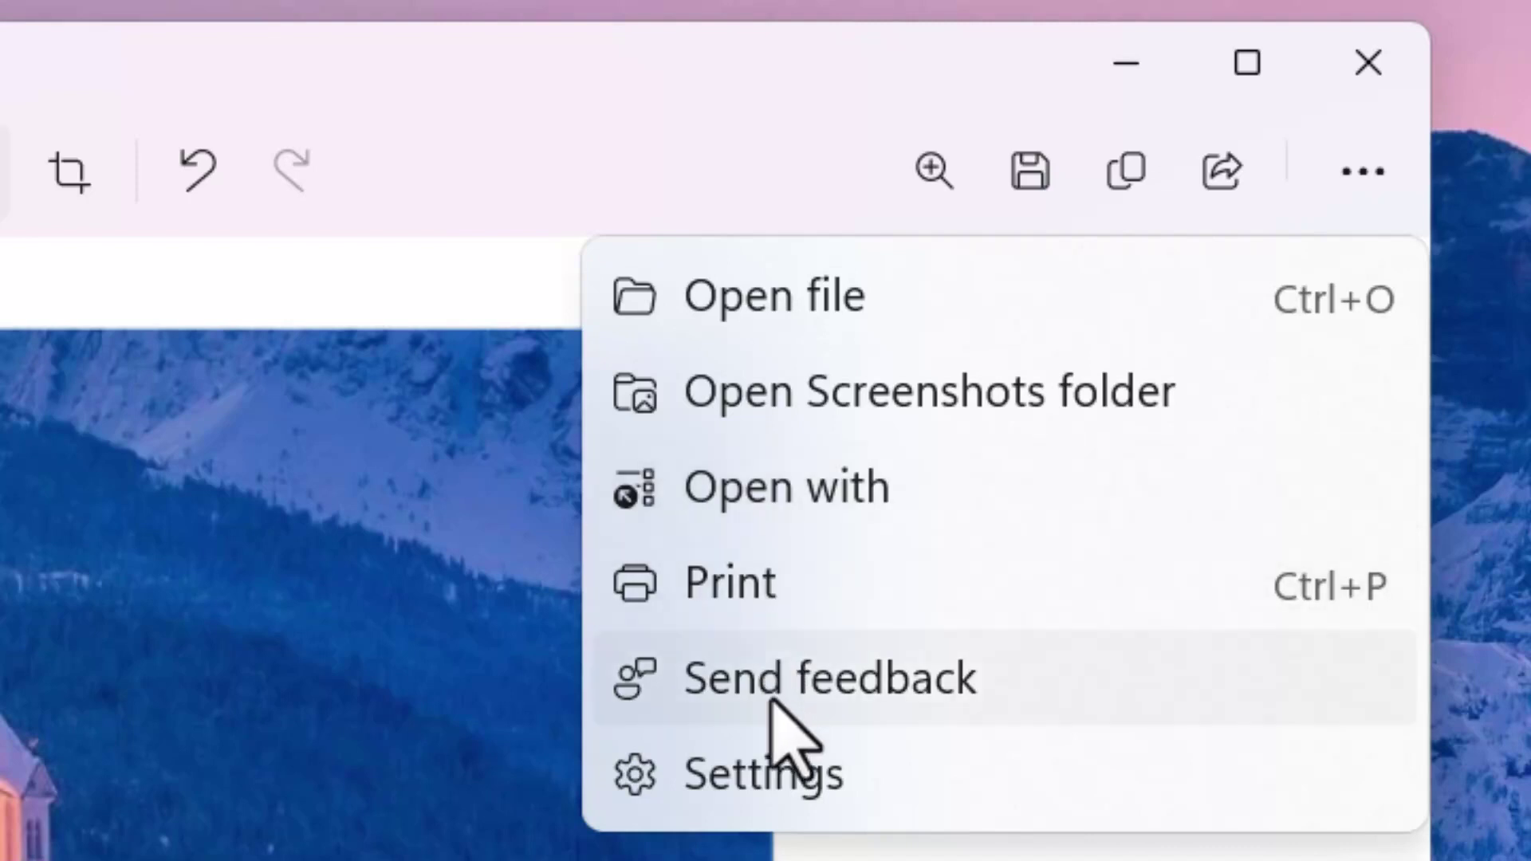
pyautogui.click(750, 807)
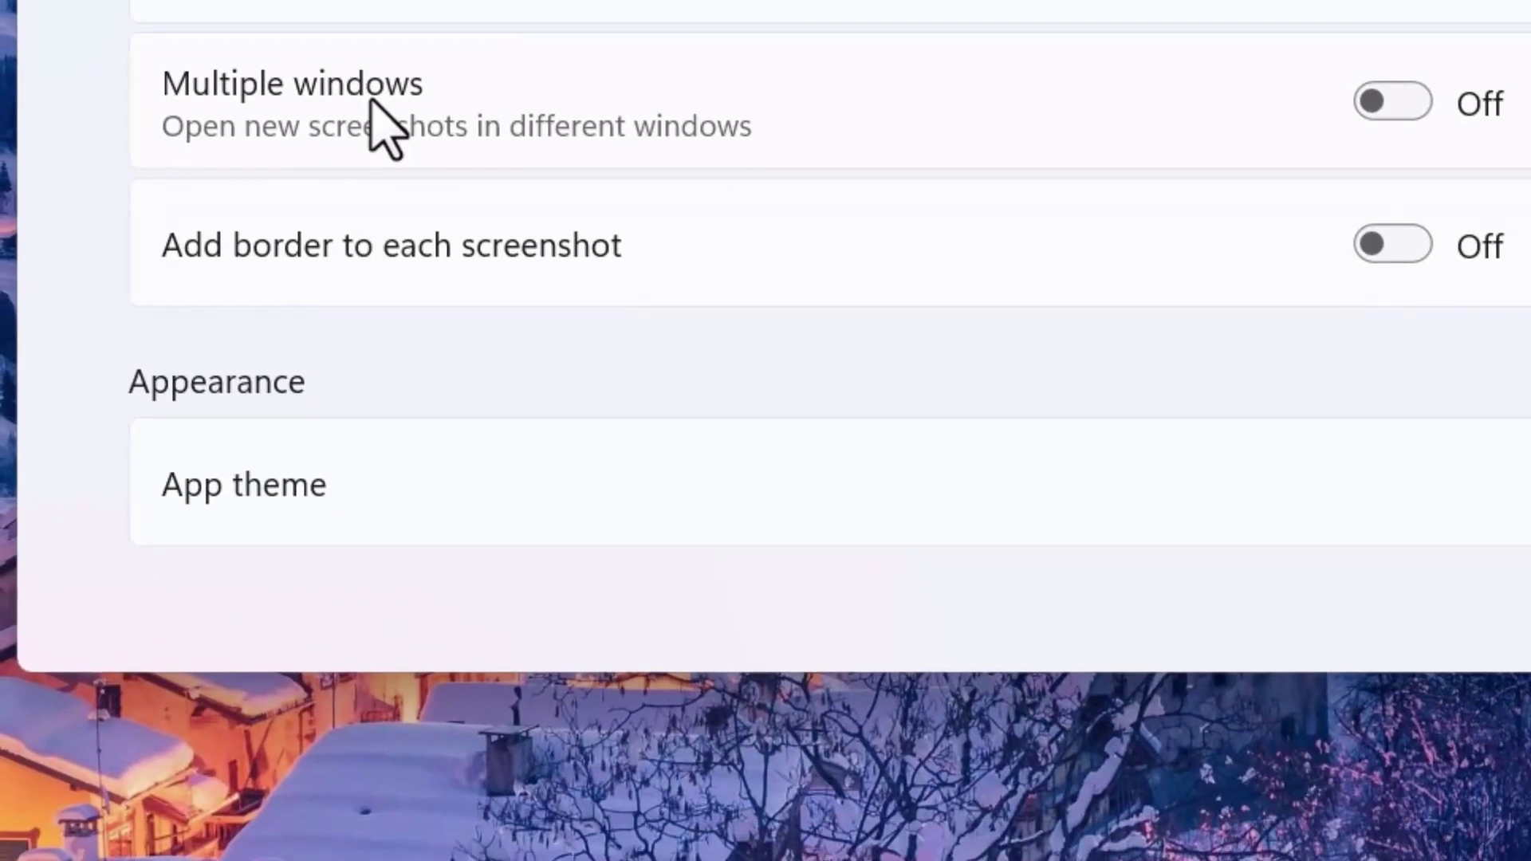
# Expand App theme, turn on Add border to each screenshot, and close the settings window.
pyautogui.click(293, 485)
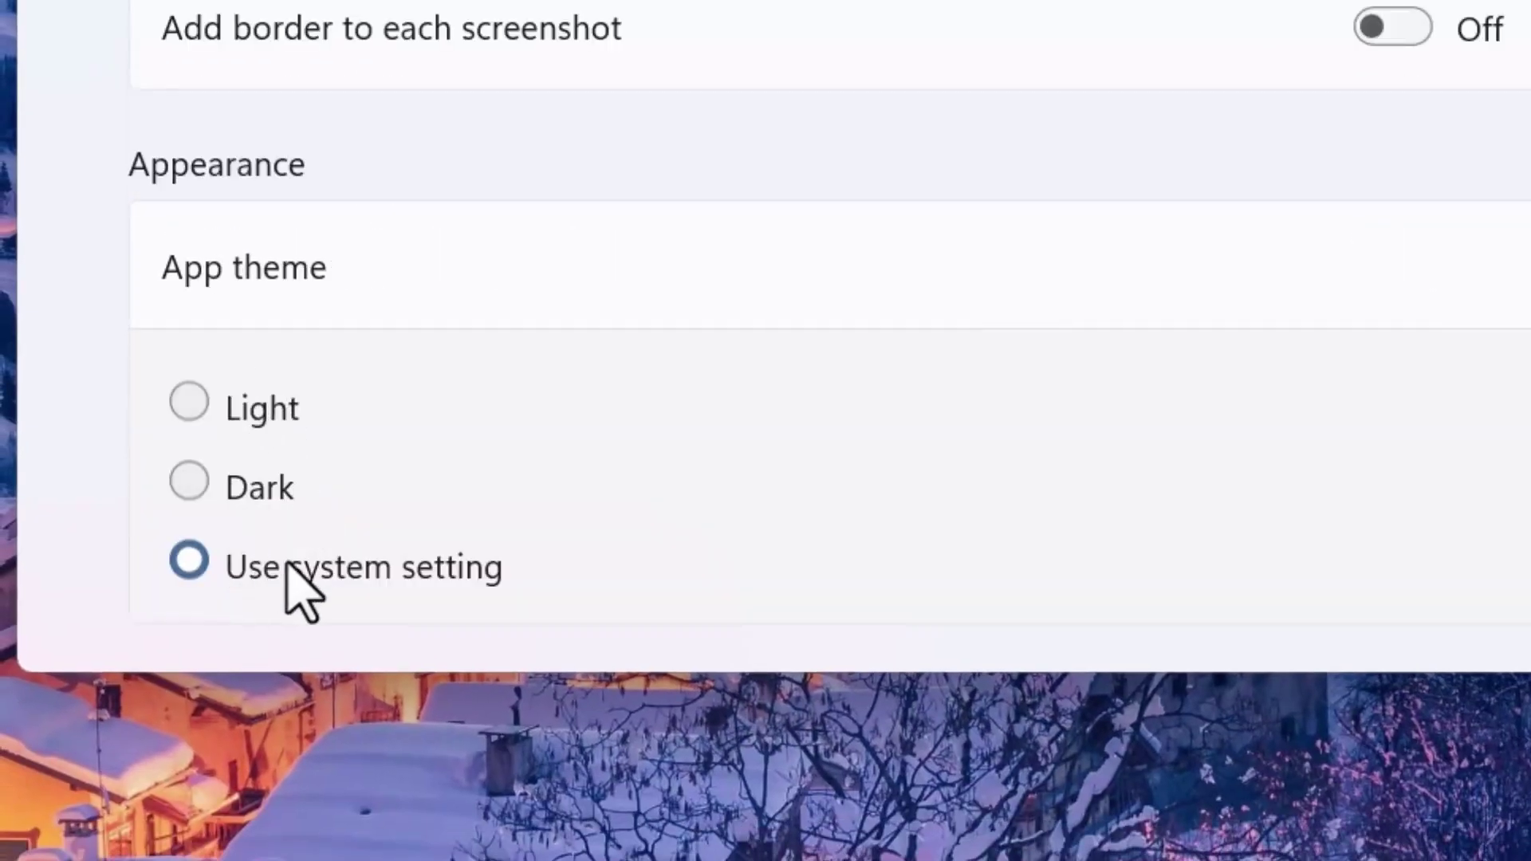
pyautogui.scroll(3, 312, 550)
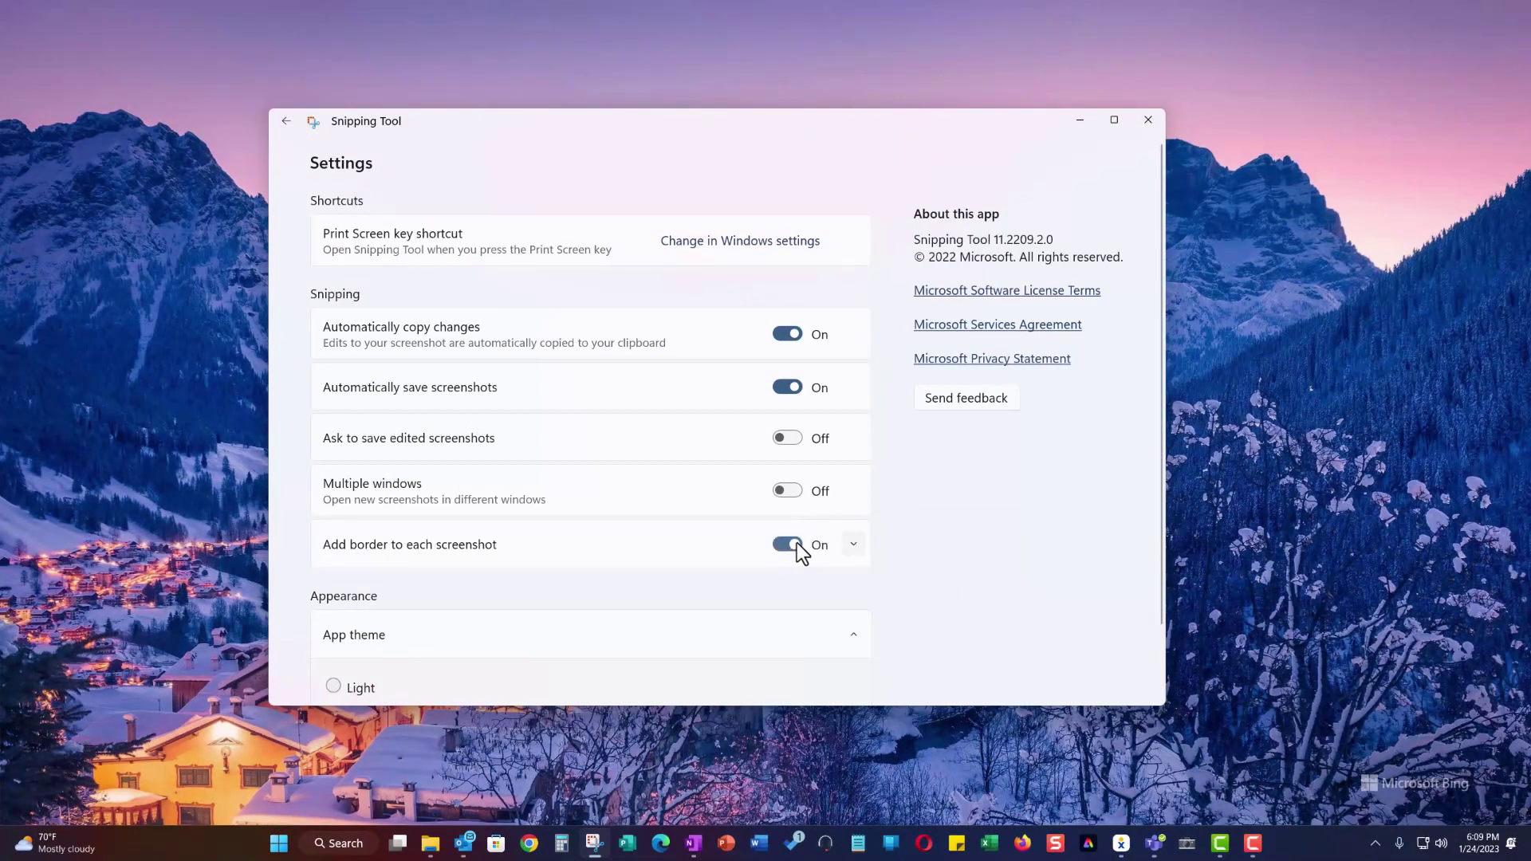
pyautogui.click(1137, 124)
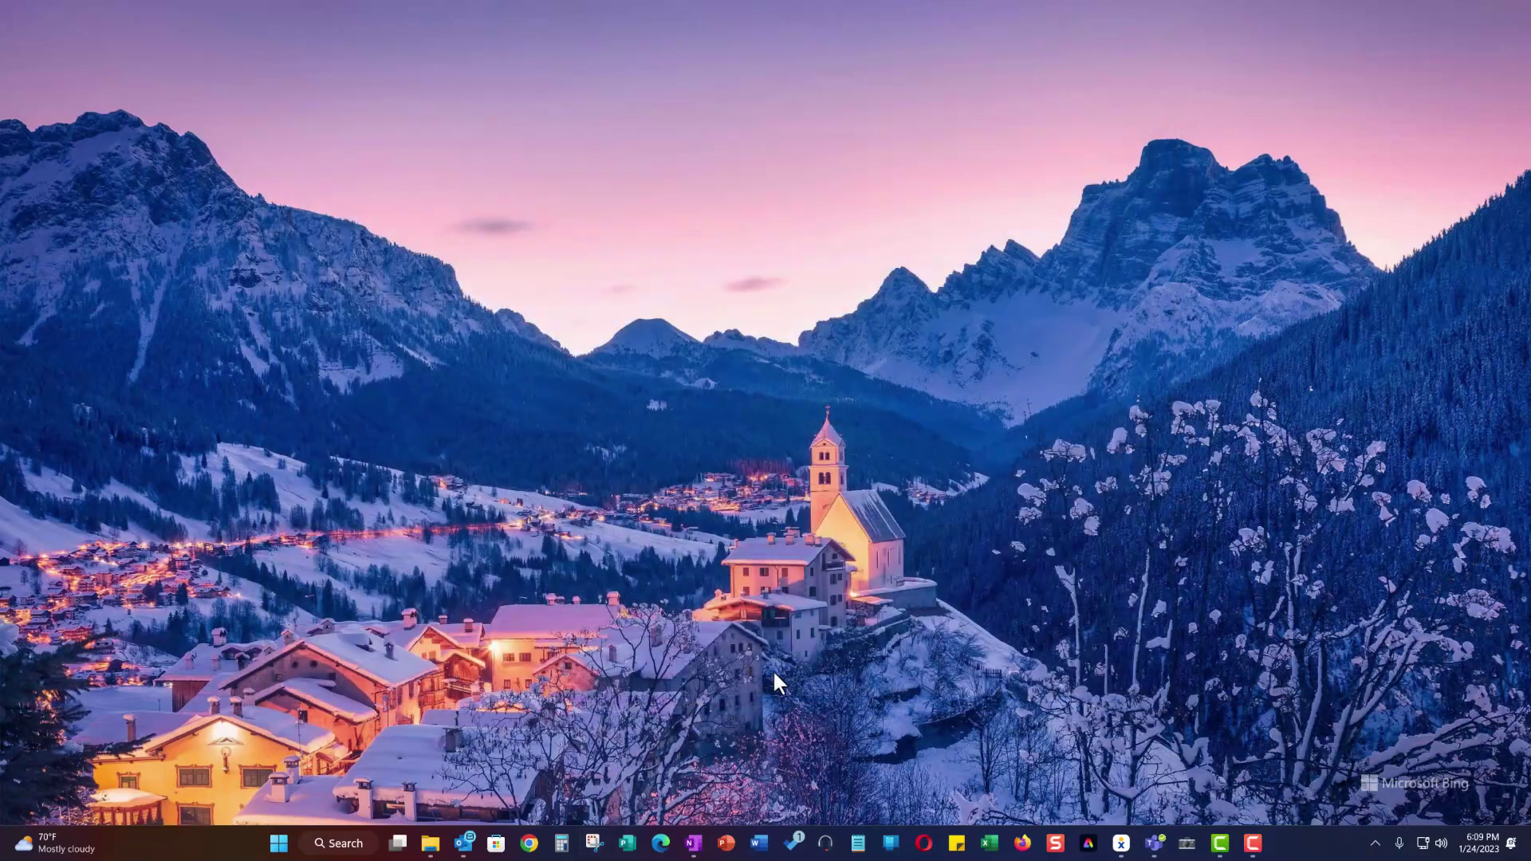
# Snip a rectangular area of the snowy village desktop with Snipping Tool.
pyautogui.click(594, 843)
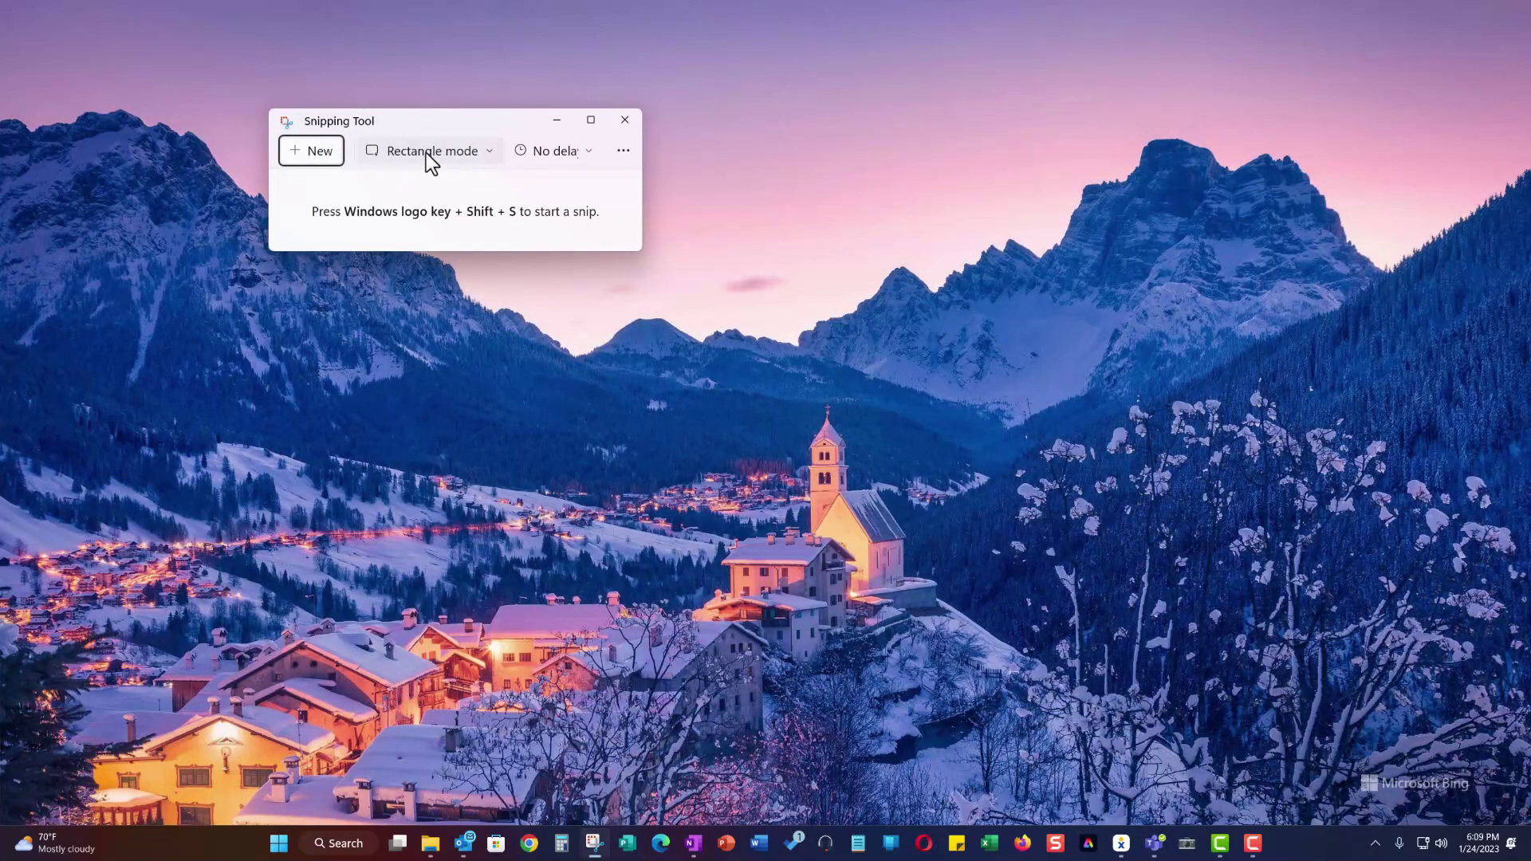
pyautogui.click(318, 150)
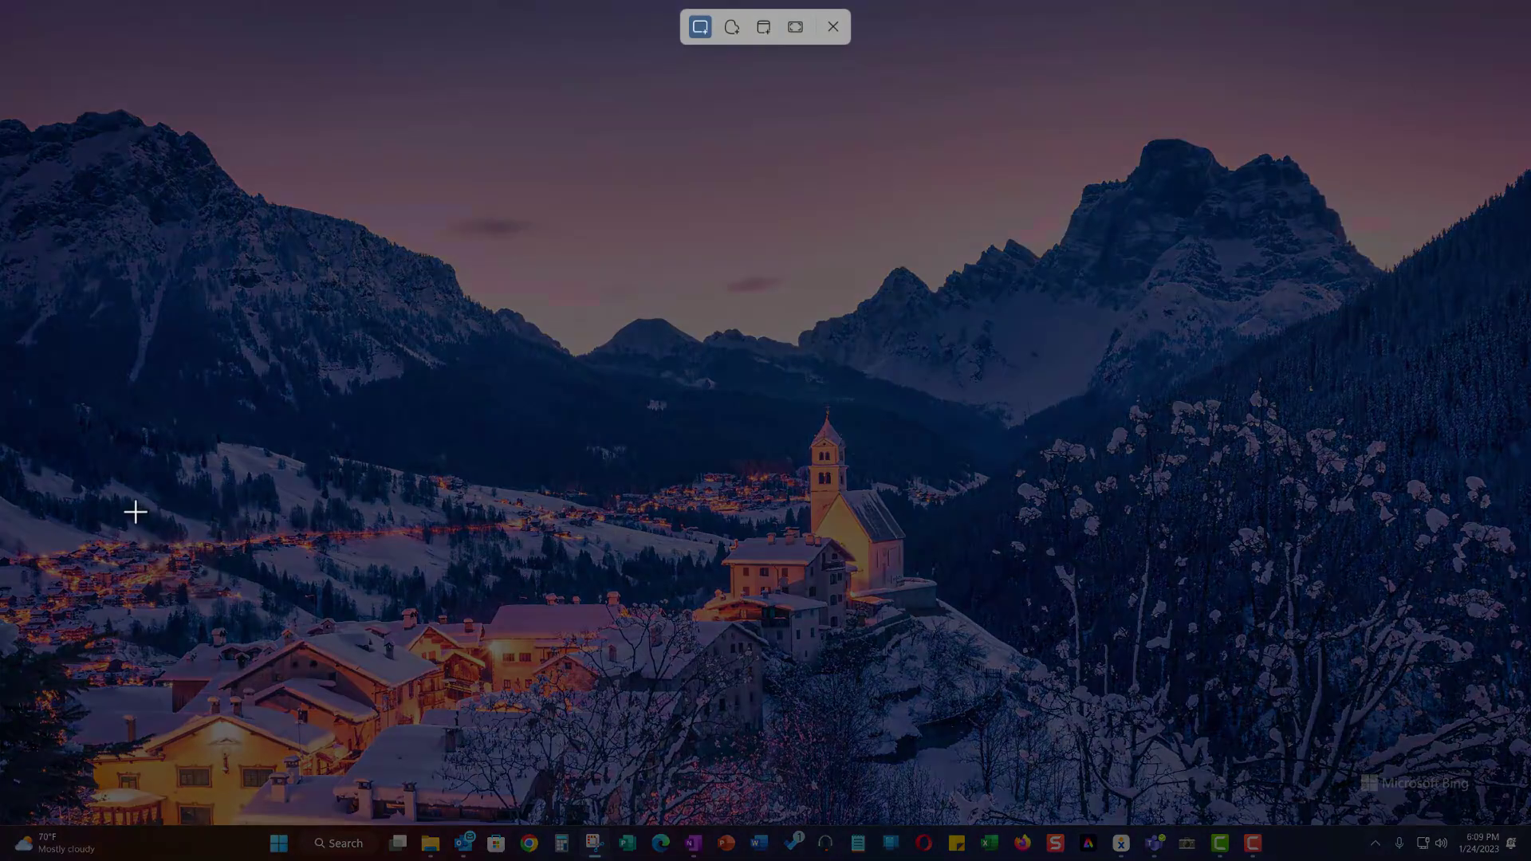
pyautogui.moveTo(136, 511); pyautogui.dragTo(620, 817)
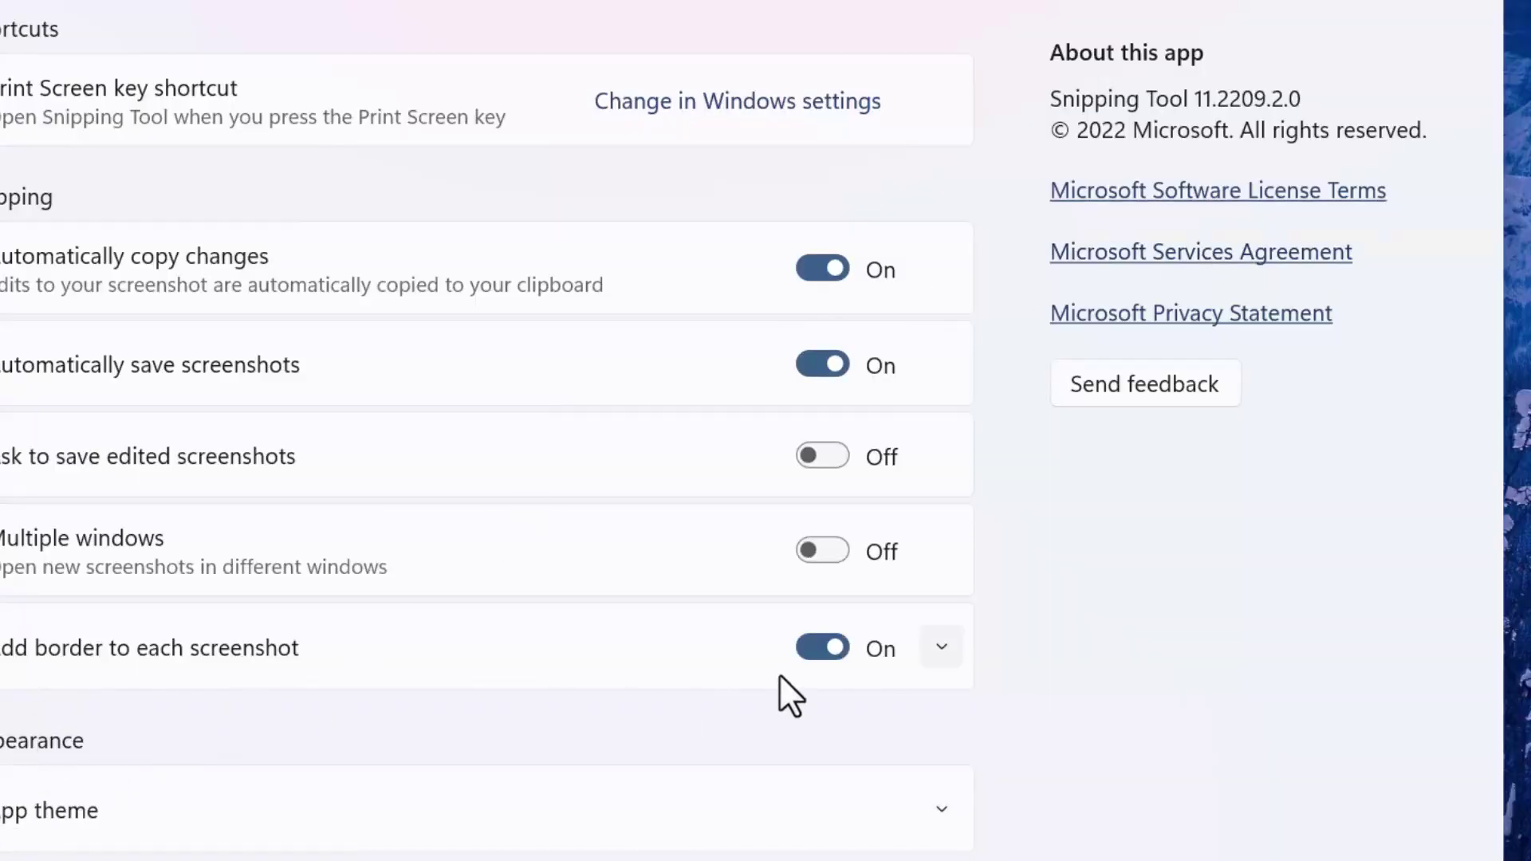
# Switch off 'Add border to each screenshot' and return to the compact capture window.
pyautogui.click(802, 651)
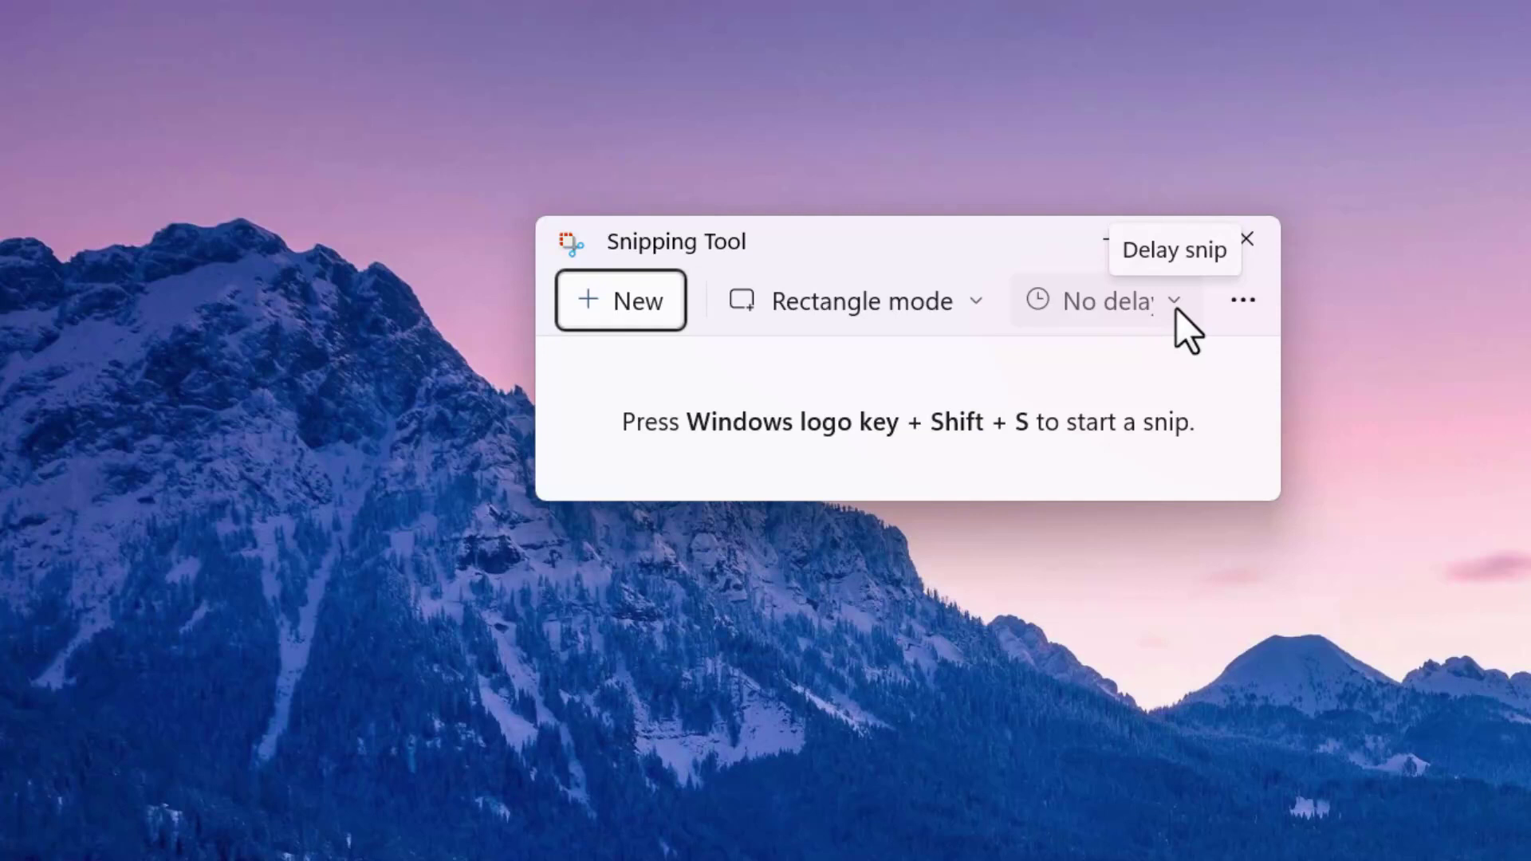
pyautogui.click(1175, 308)
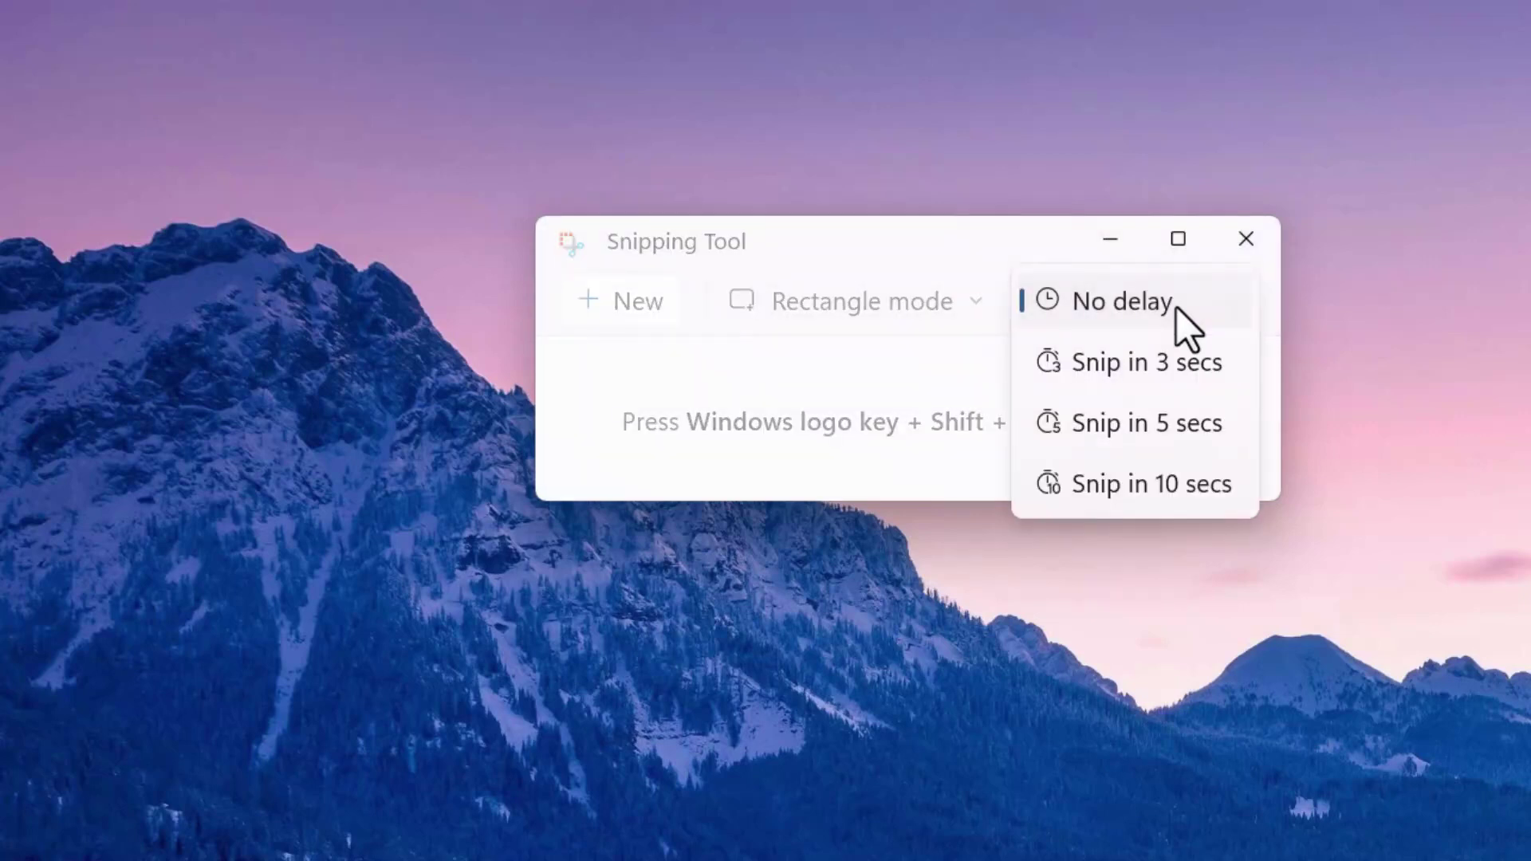
# Set the snip delay to 5 seconds and the snipping mode to Window.
pyautogui.click(1103, 428)
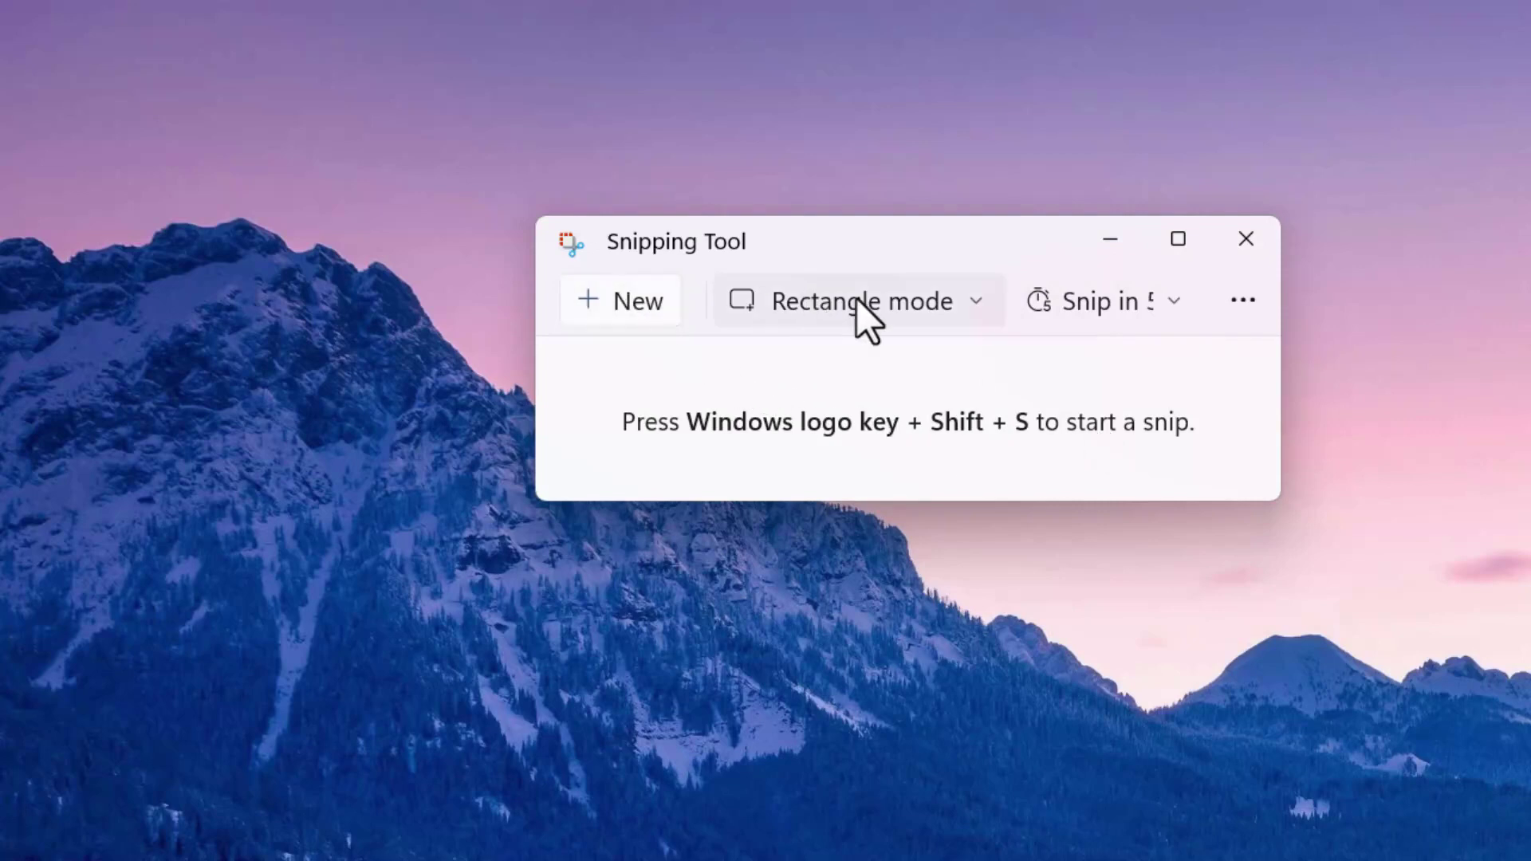
pyautogui.click(965, 308)
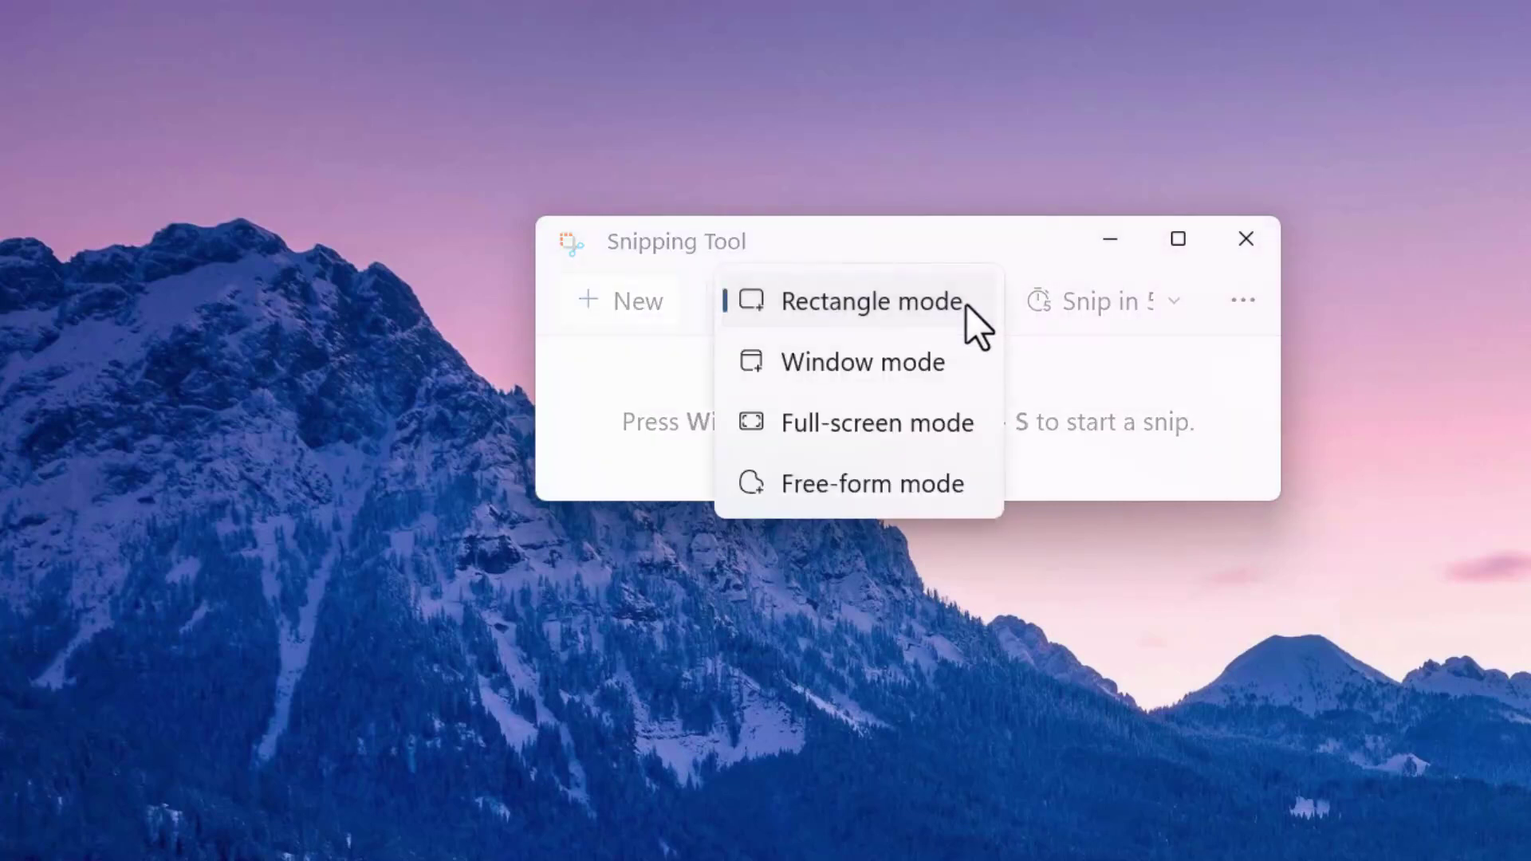
pyautogui.click(876, 369)
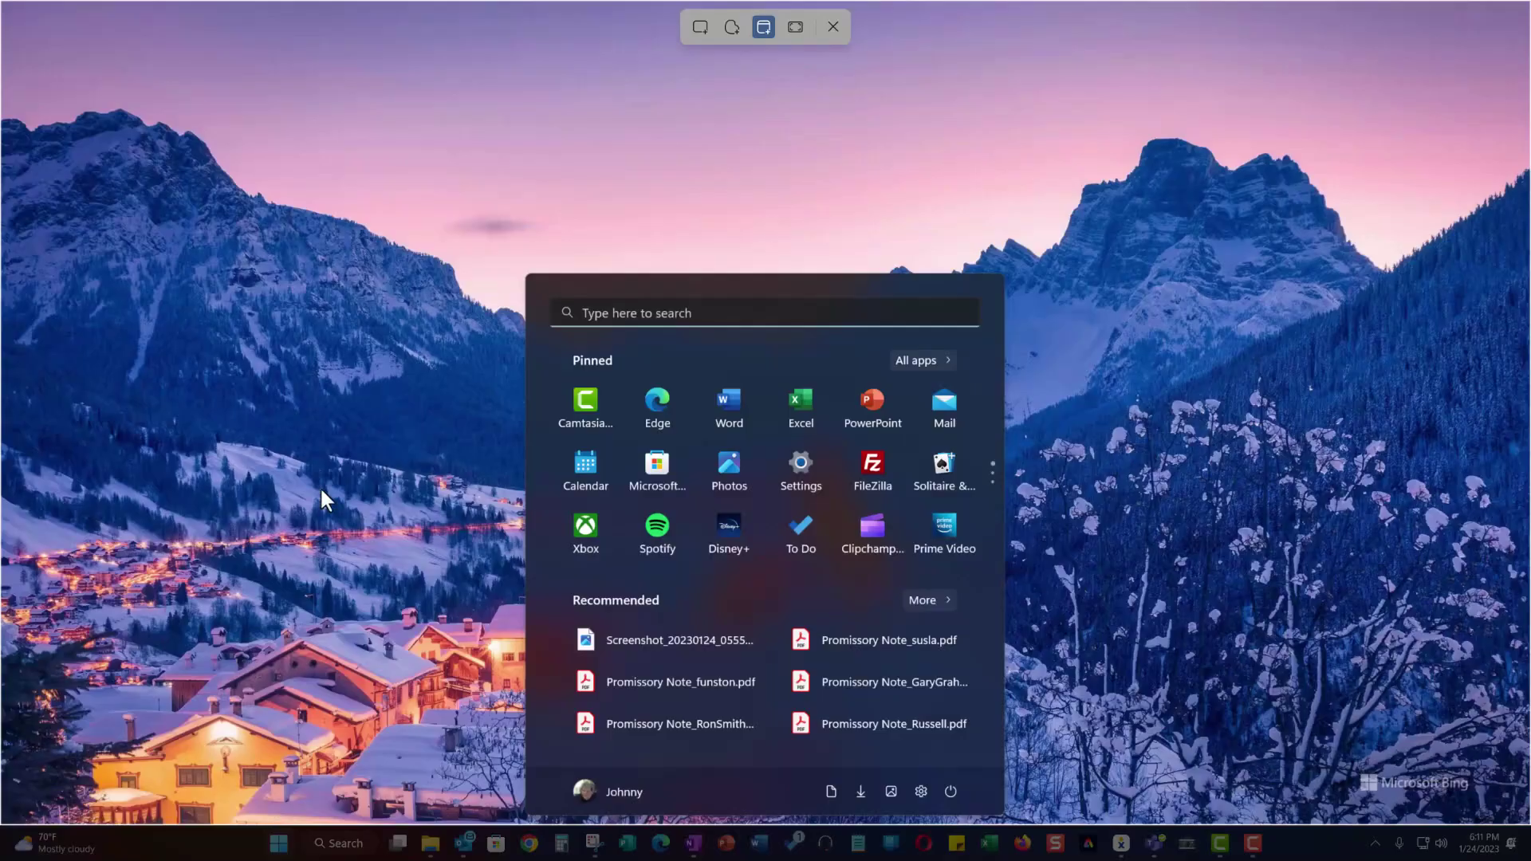
# Capture the Start menu window, crop the snip to the menu, and start saving it.
pyautogui.click(326, 435)
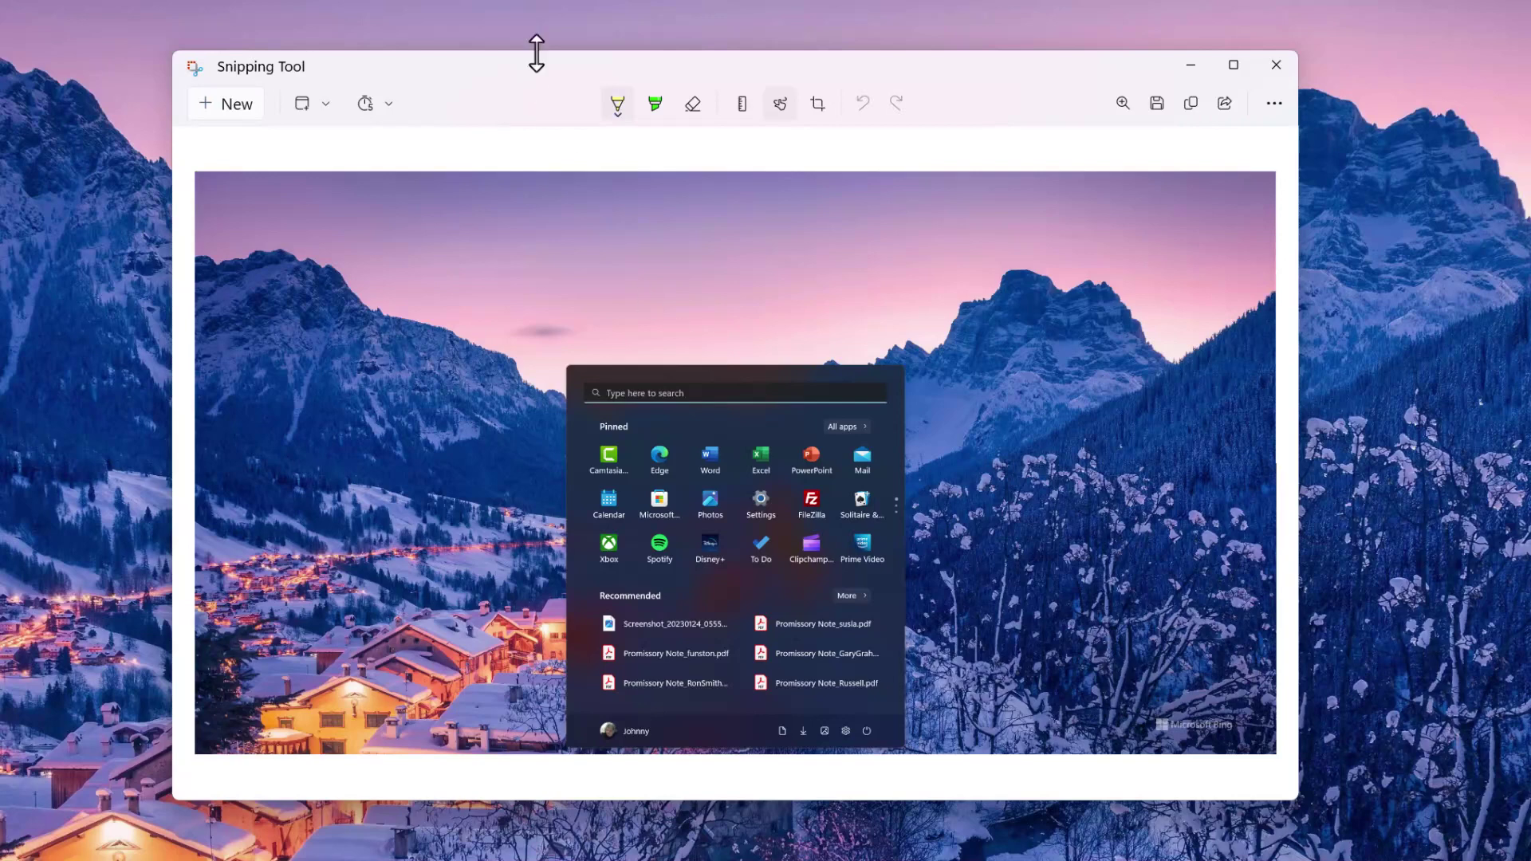
pyautogui.click(818, 103)
pyautogui.moveTo(194, 172); pyautogui.dragTo(567, 365)
pyautogui.moveTo(1270, 762); pyautogui.dragTo(756, 746)
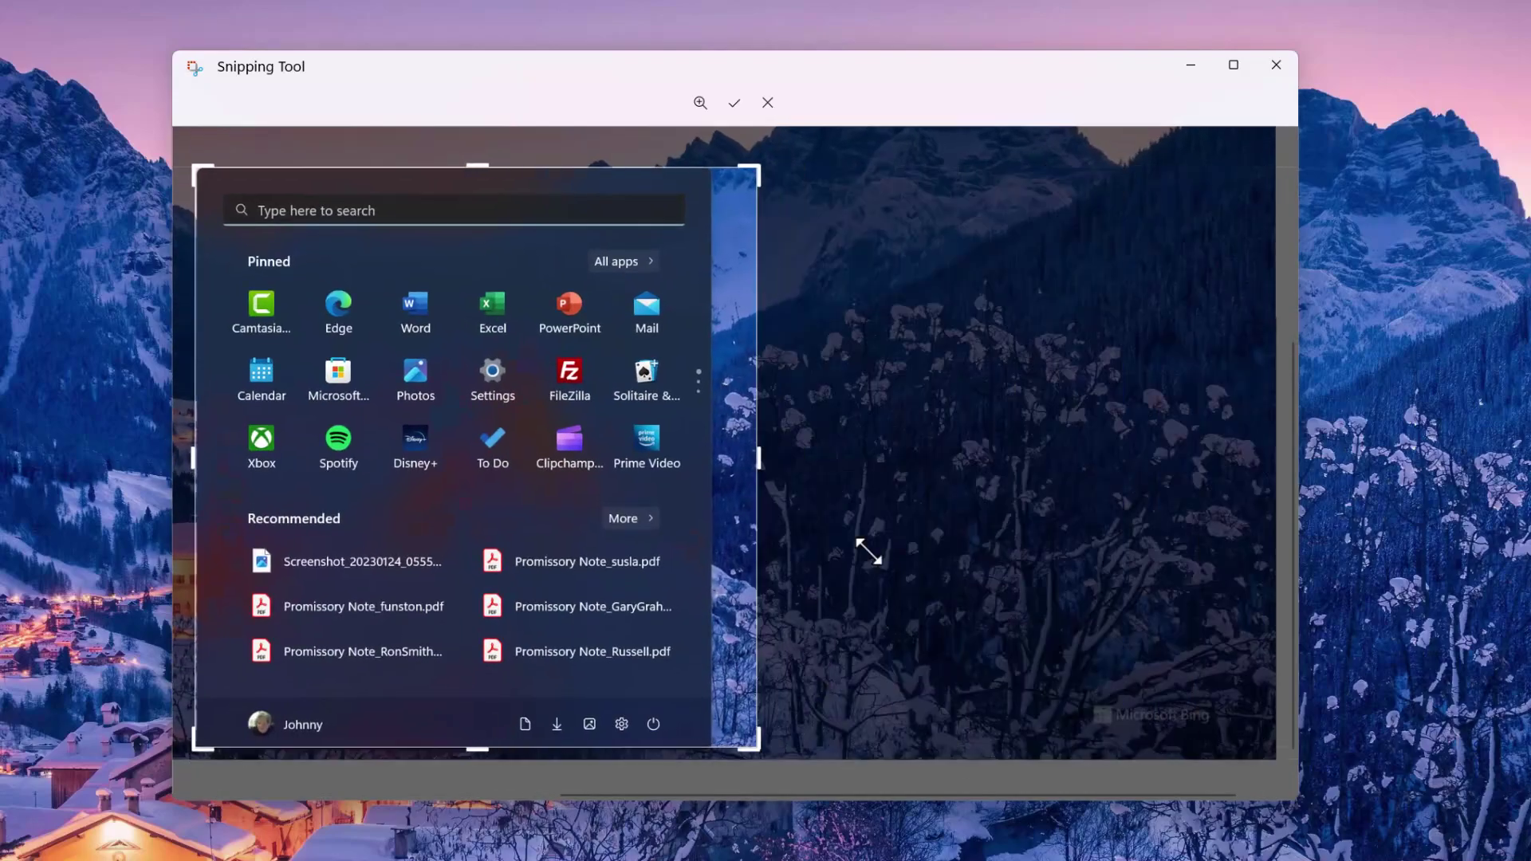
pyautogui.click(733, 102)
pyautogui.click(1052, 150)
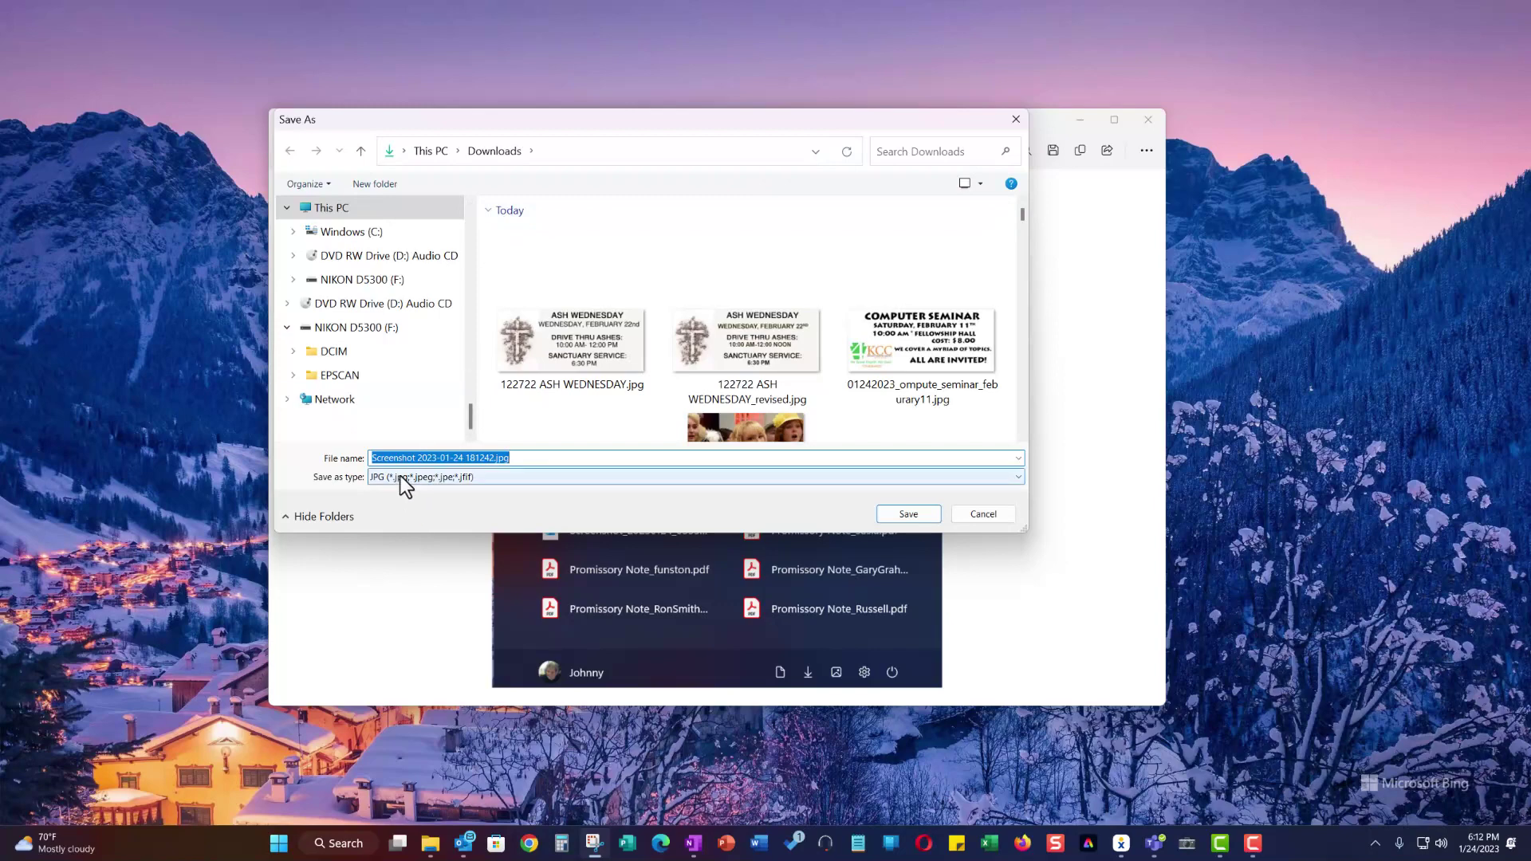
# Save the cropped snip to Downloads as 'windows11_start_menu'.
pyautogui.press('BackSpace')
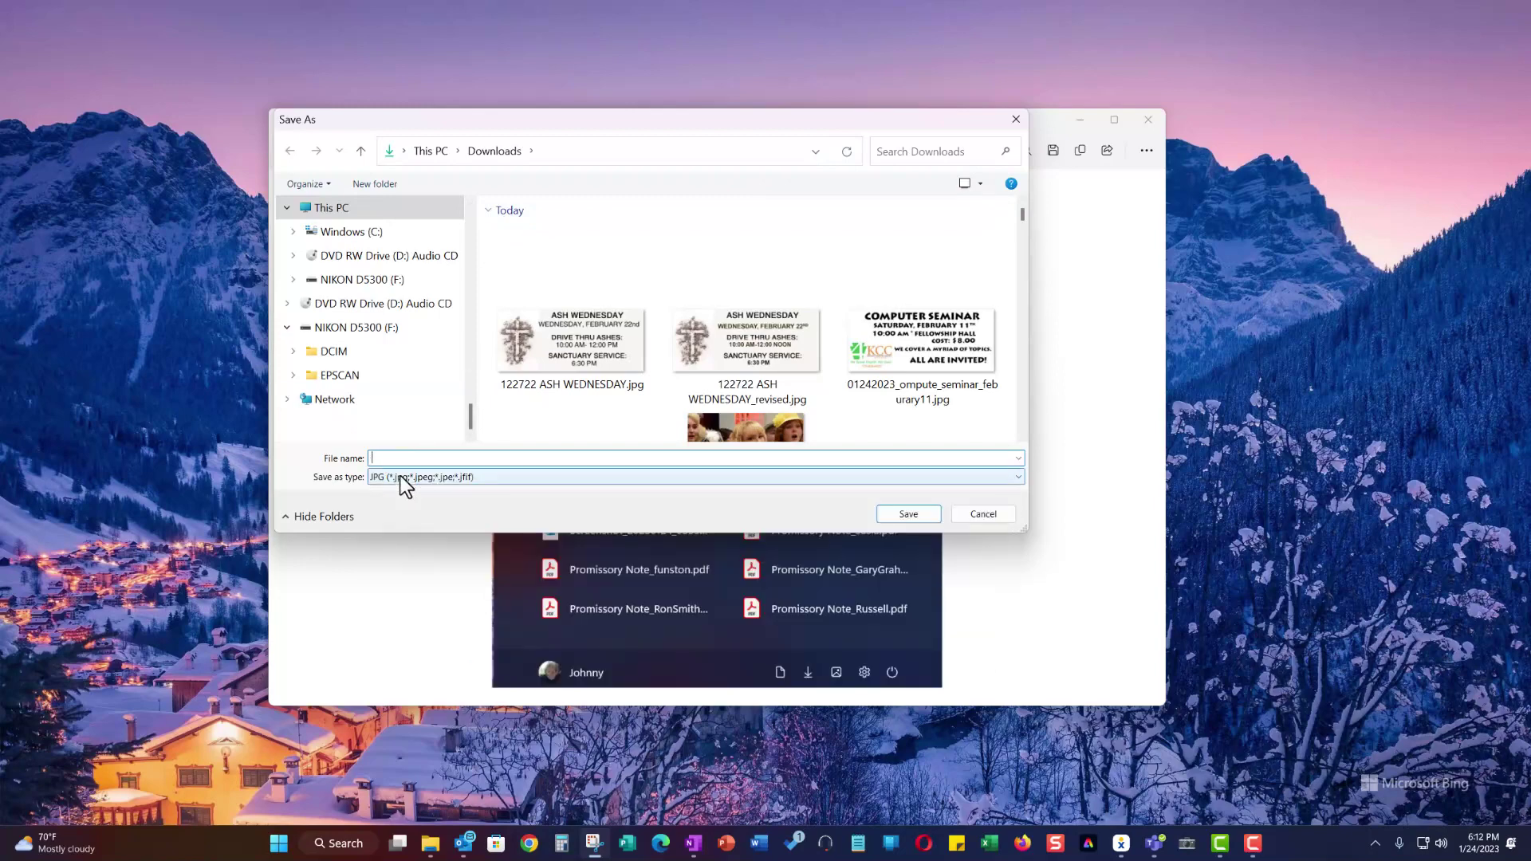
pyautogui.write('windo')
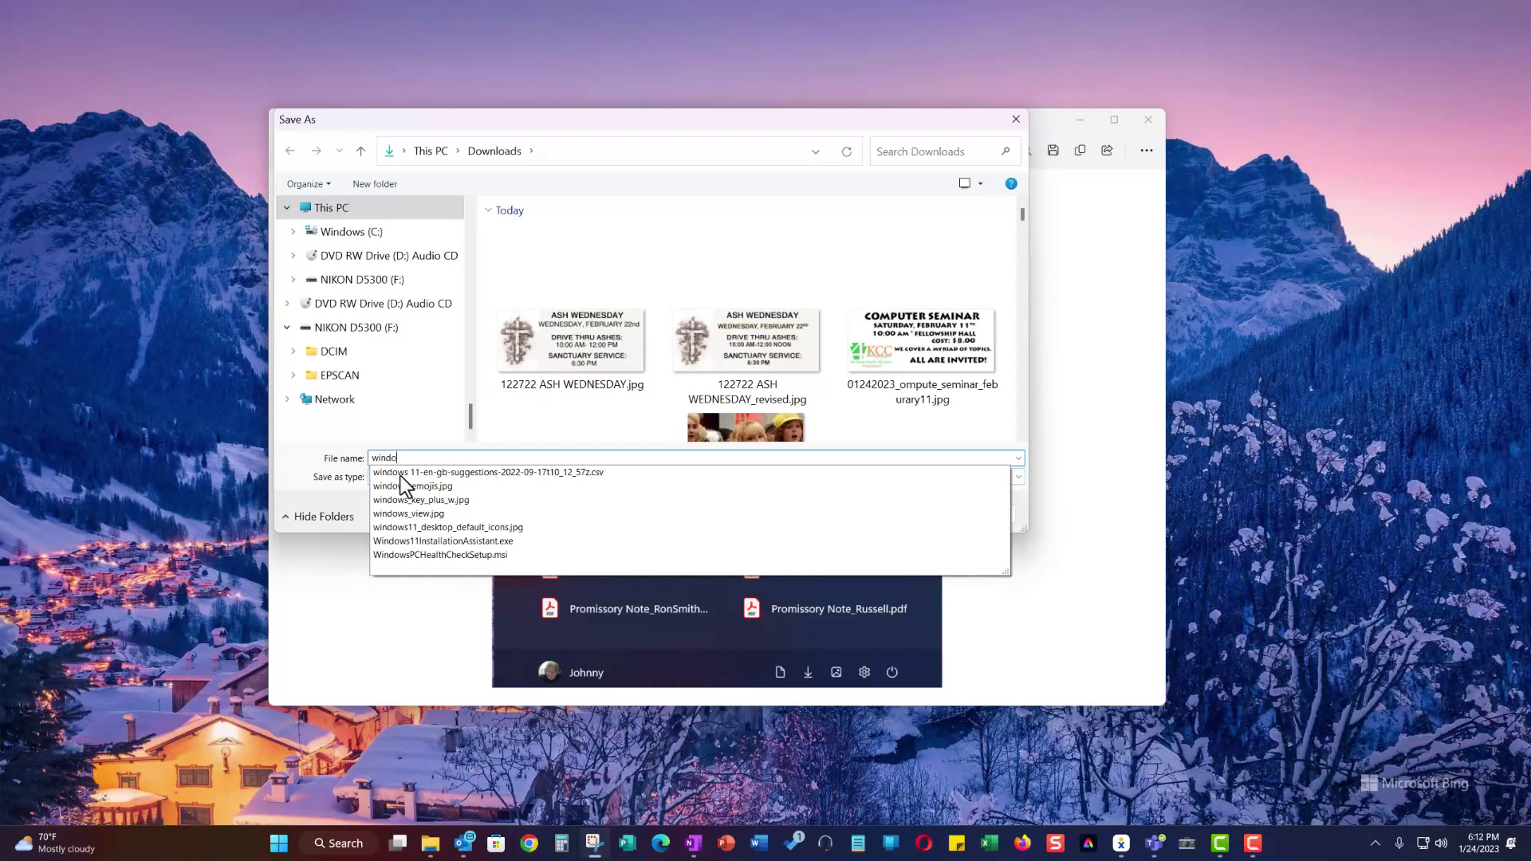
pyautogui.write('ws11_start')
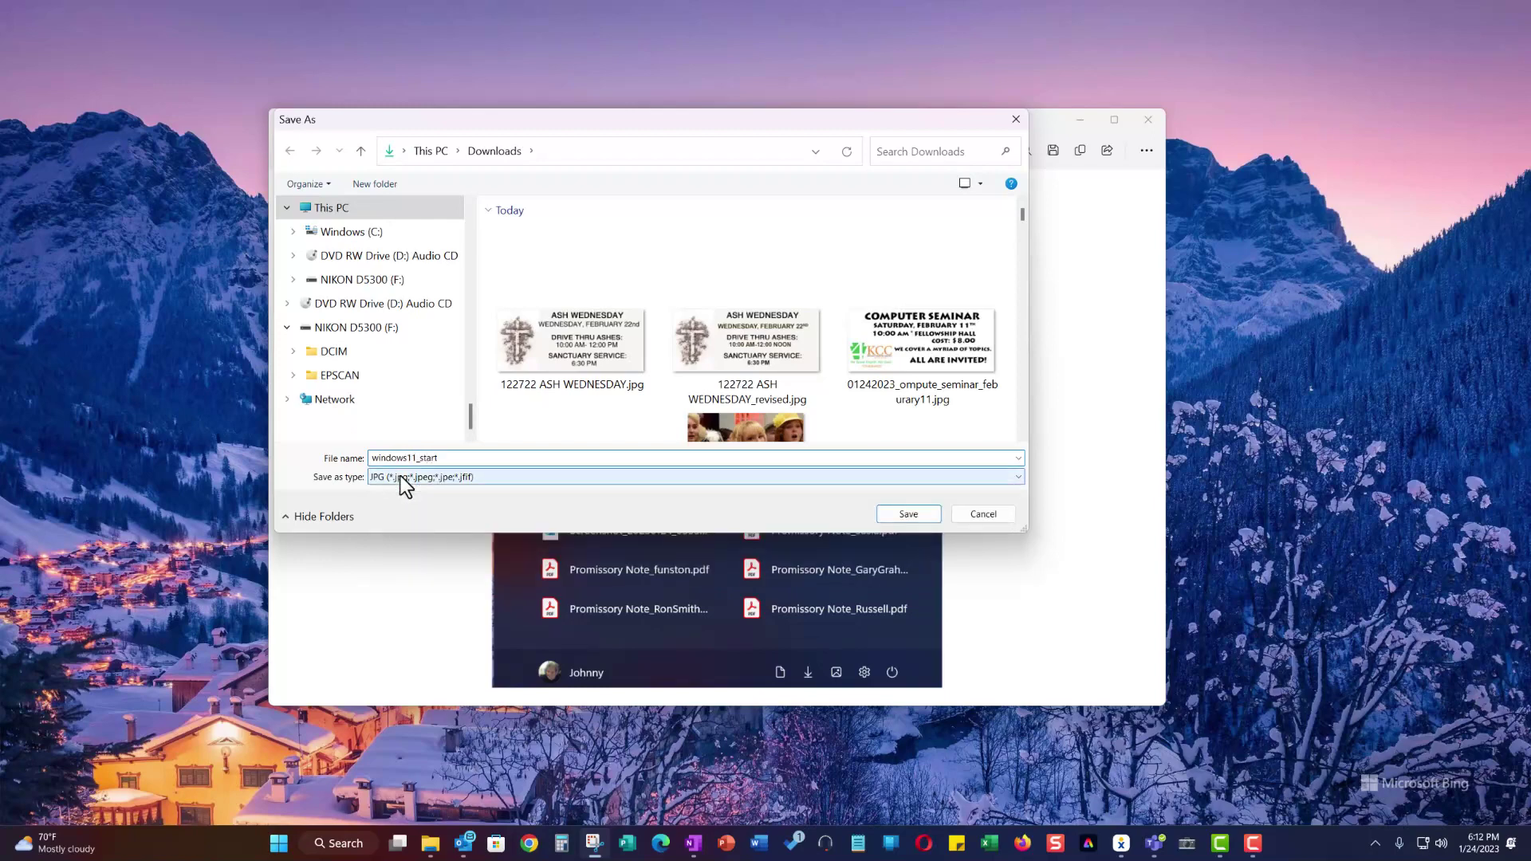
pyautogui.write('_menu')
pyautogui.press('Return')
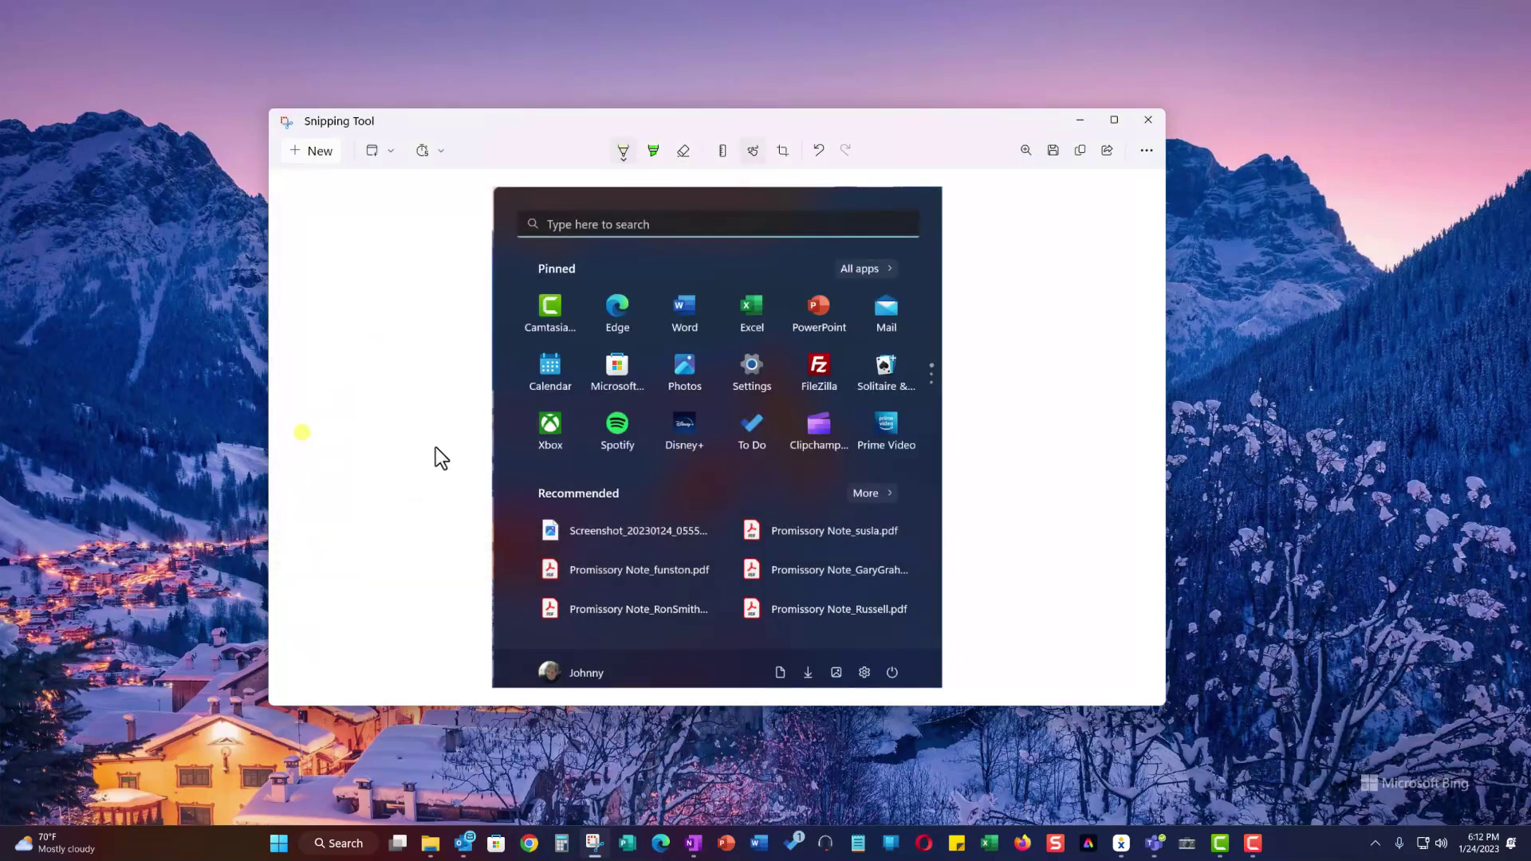